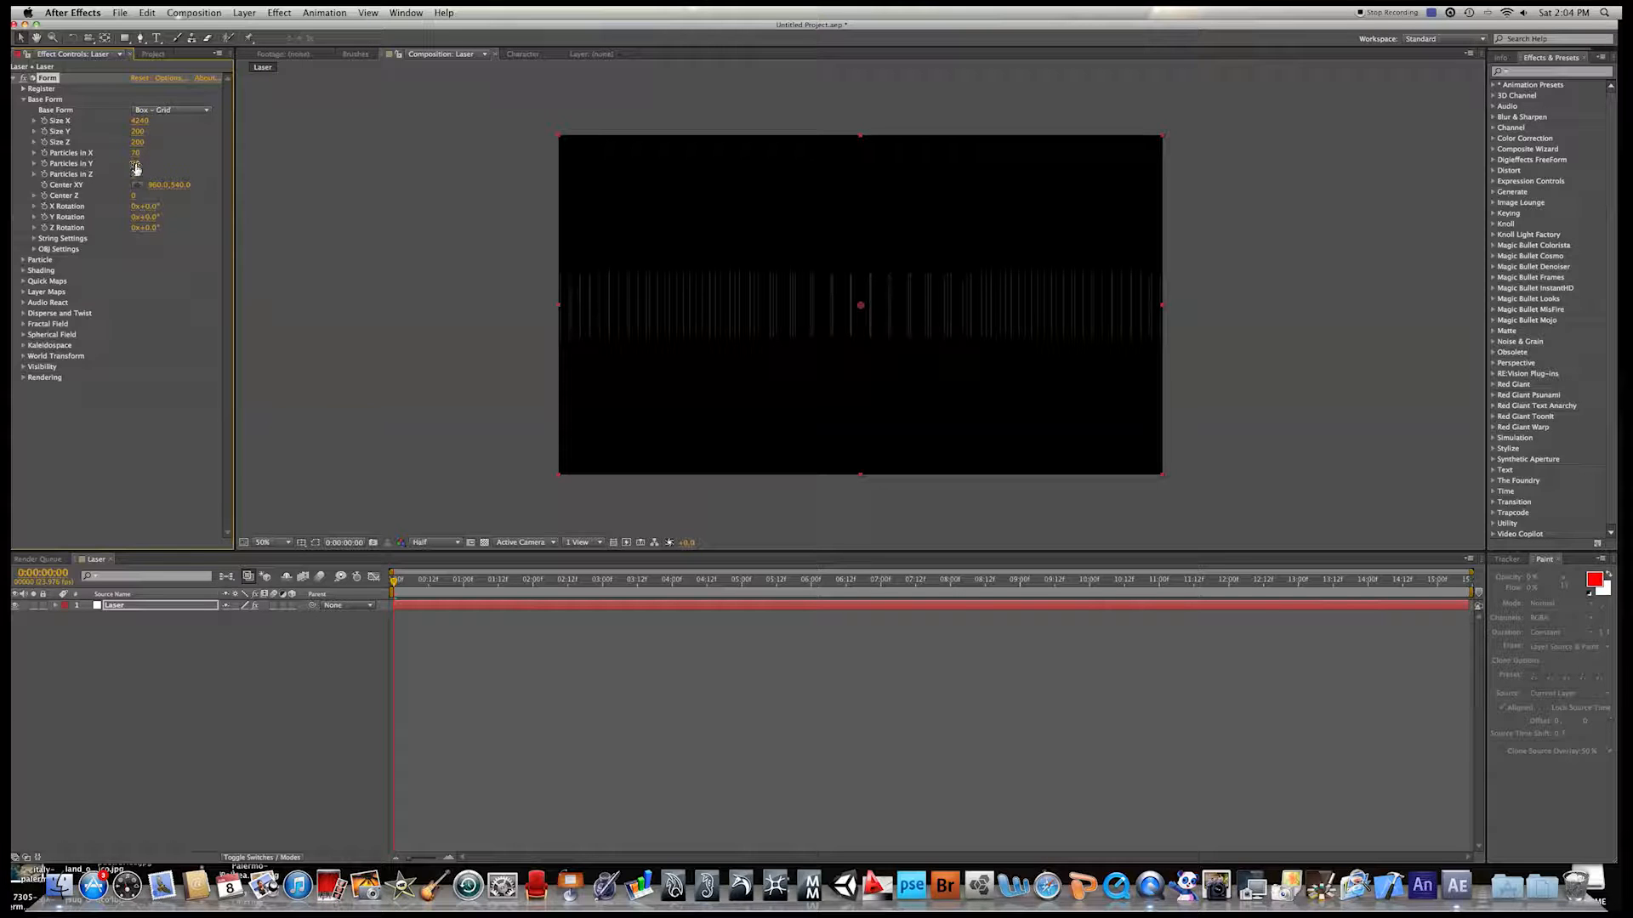
Step: In the Form effect's base form, set Particles in Y to 3 and Particles in Z to 1
click(134, 165)
text(3)
key(Return)
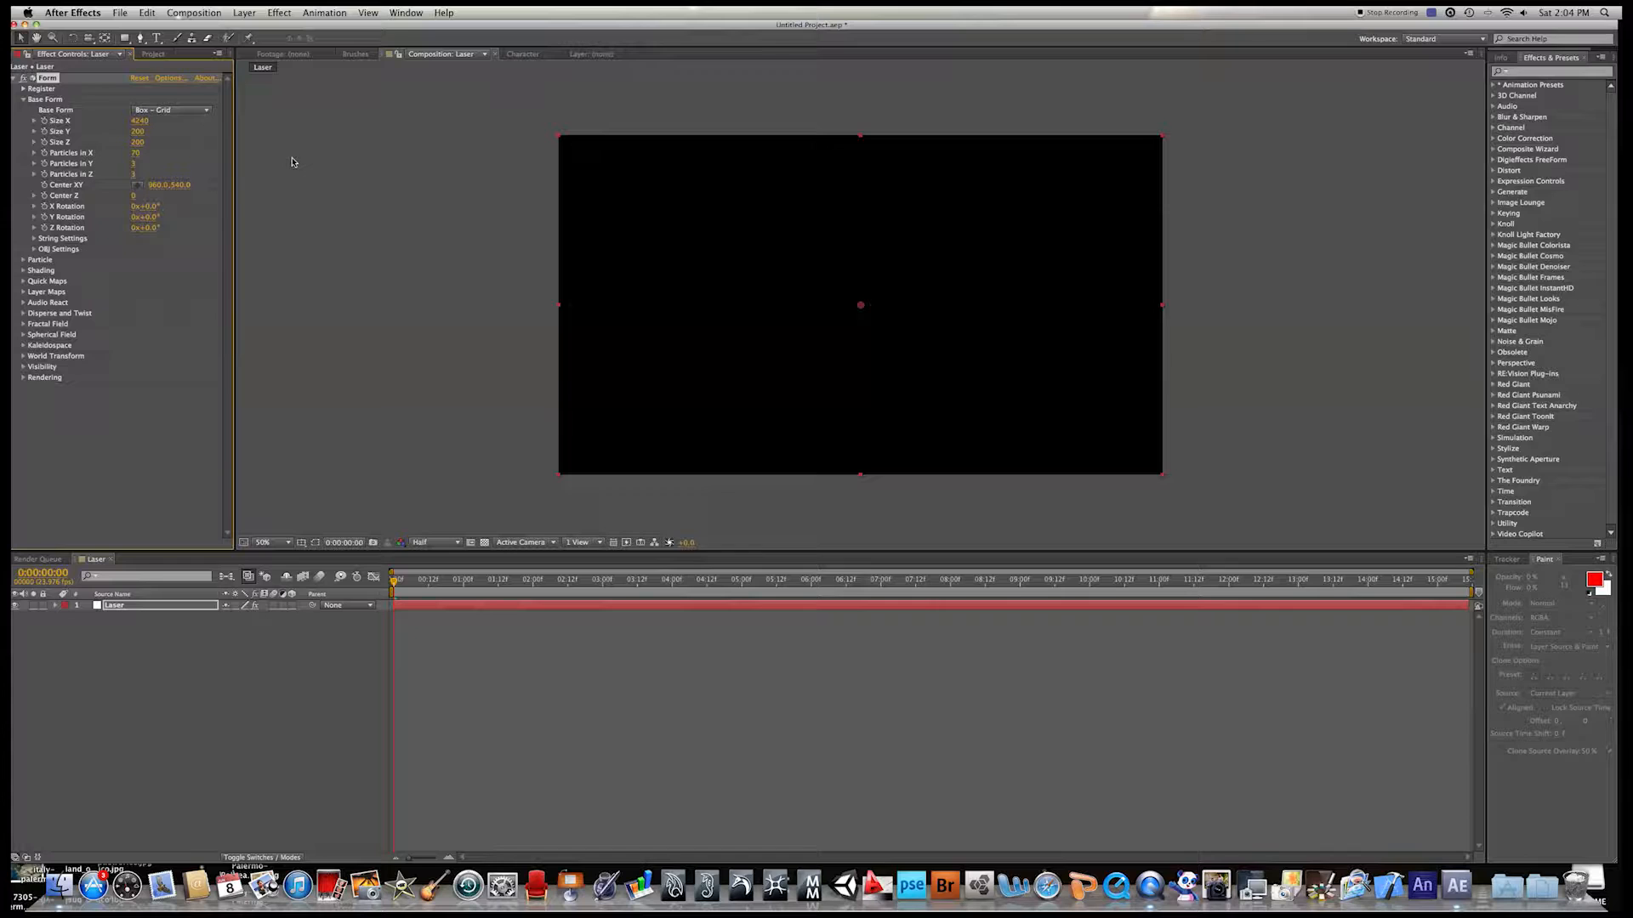
click(134, 174)
text(1)
key(Return)
Step: Increase the base form's Particles in X to 1325 and set Twist to 3 so the strands wind around one another
drag(476, 180, 816, 213)
click(24, 315)
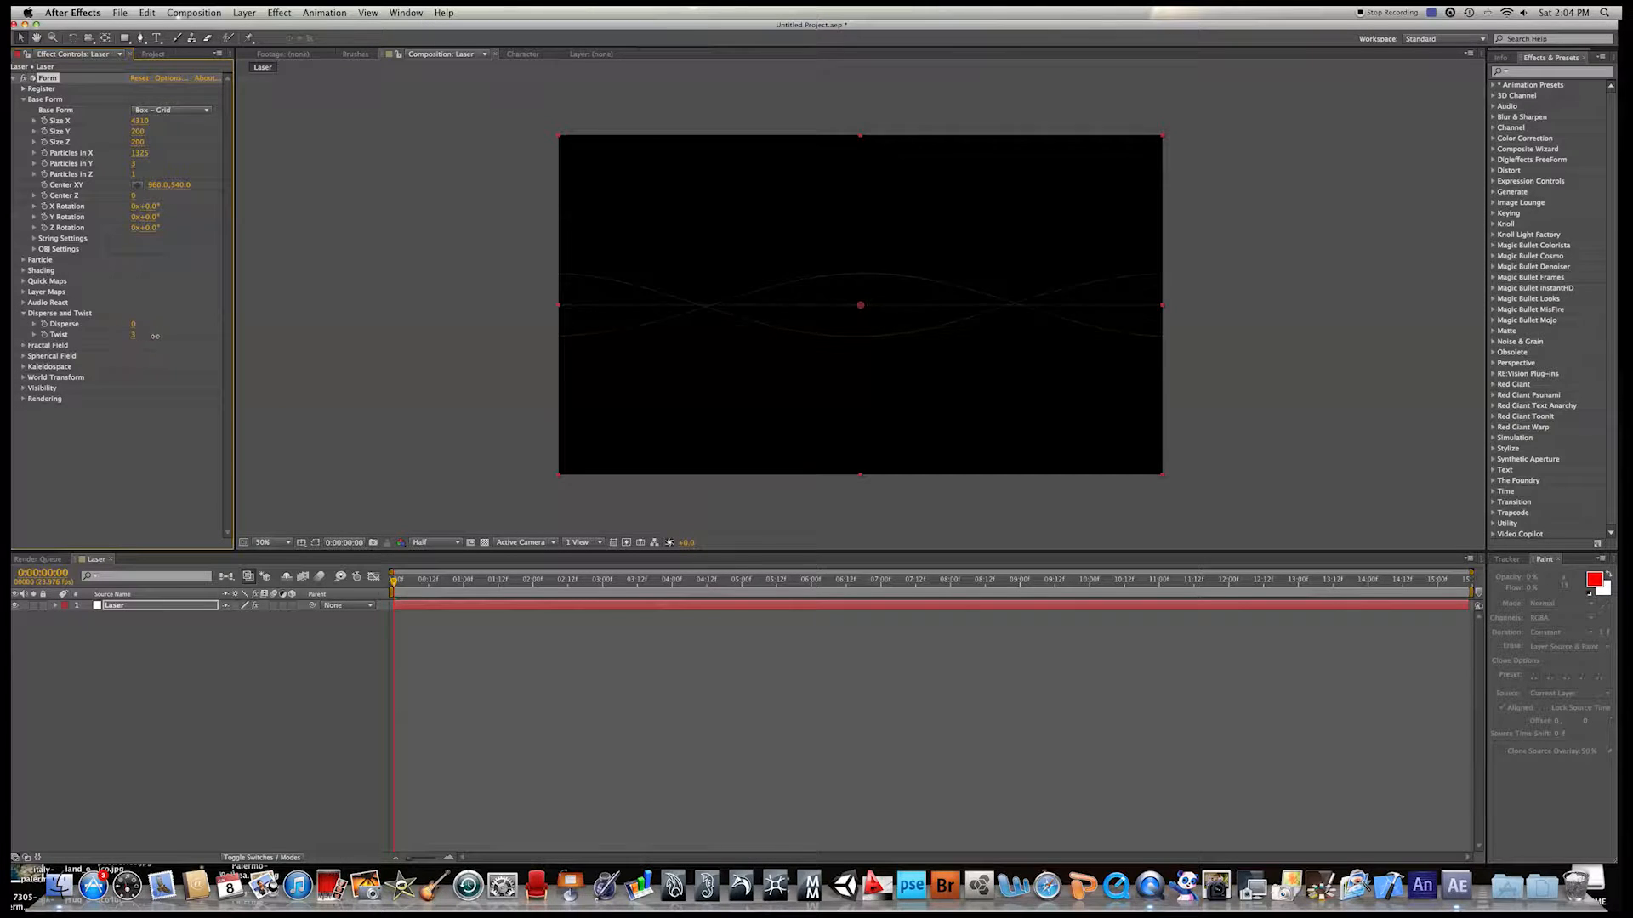
click(24, 314)
Step: Add a two-node camera with the default settings to the Laser composition
right_click(293, 662)
mouse_move(448, 676)
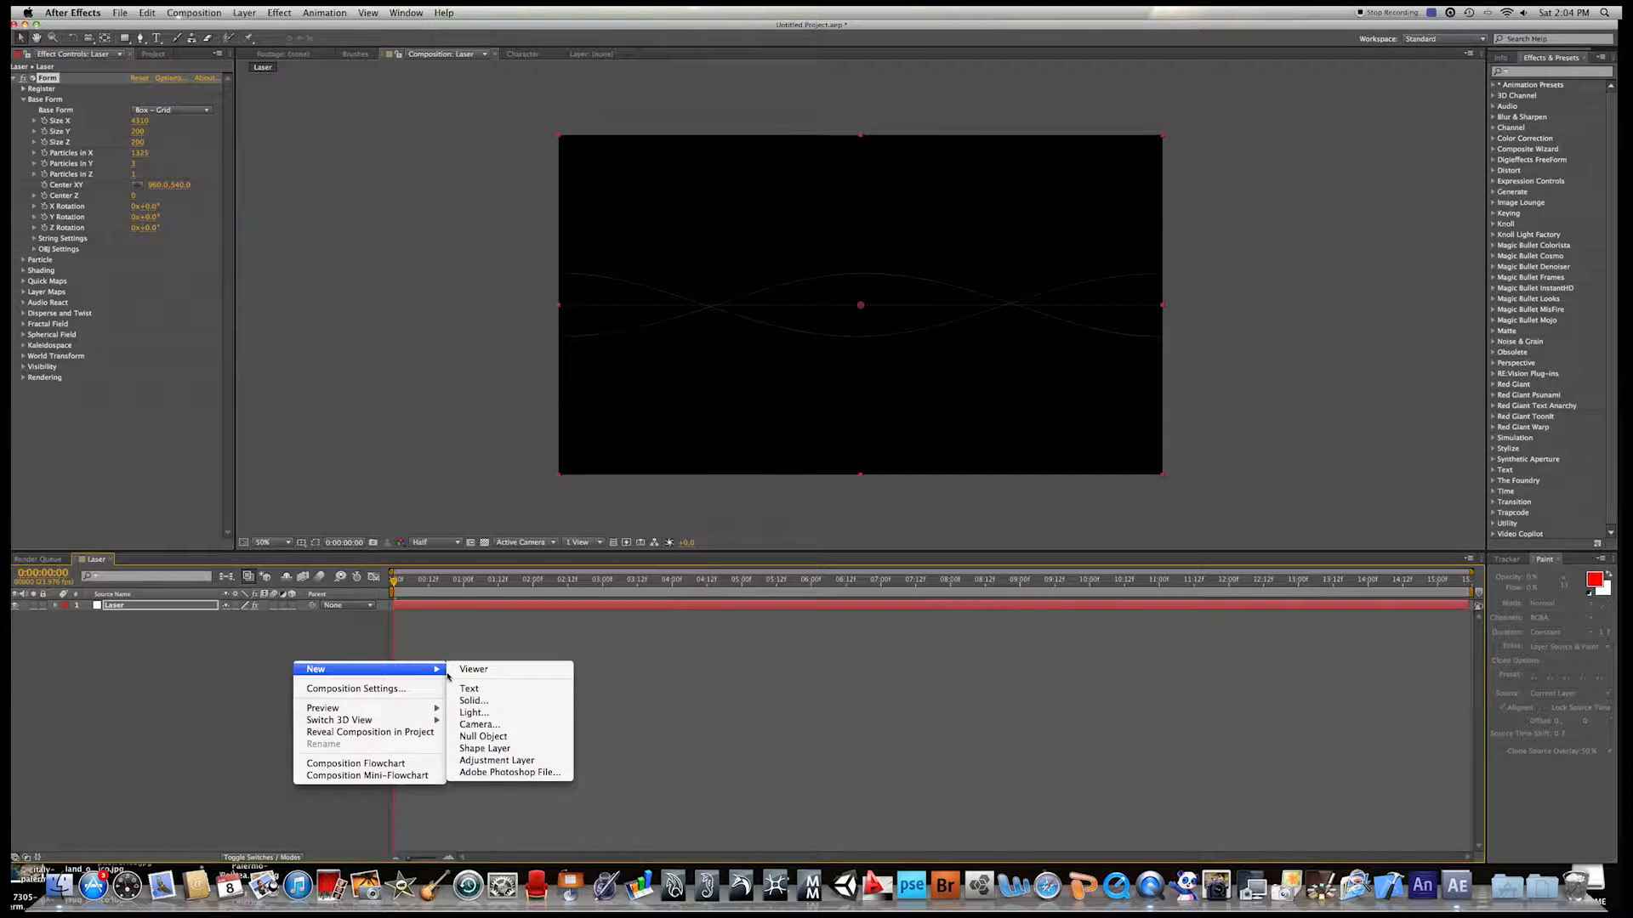
click(476, 724)
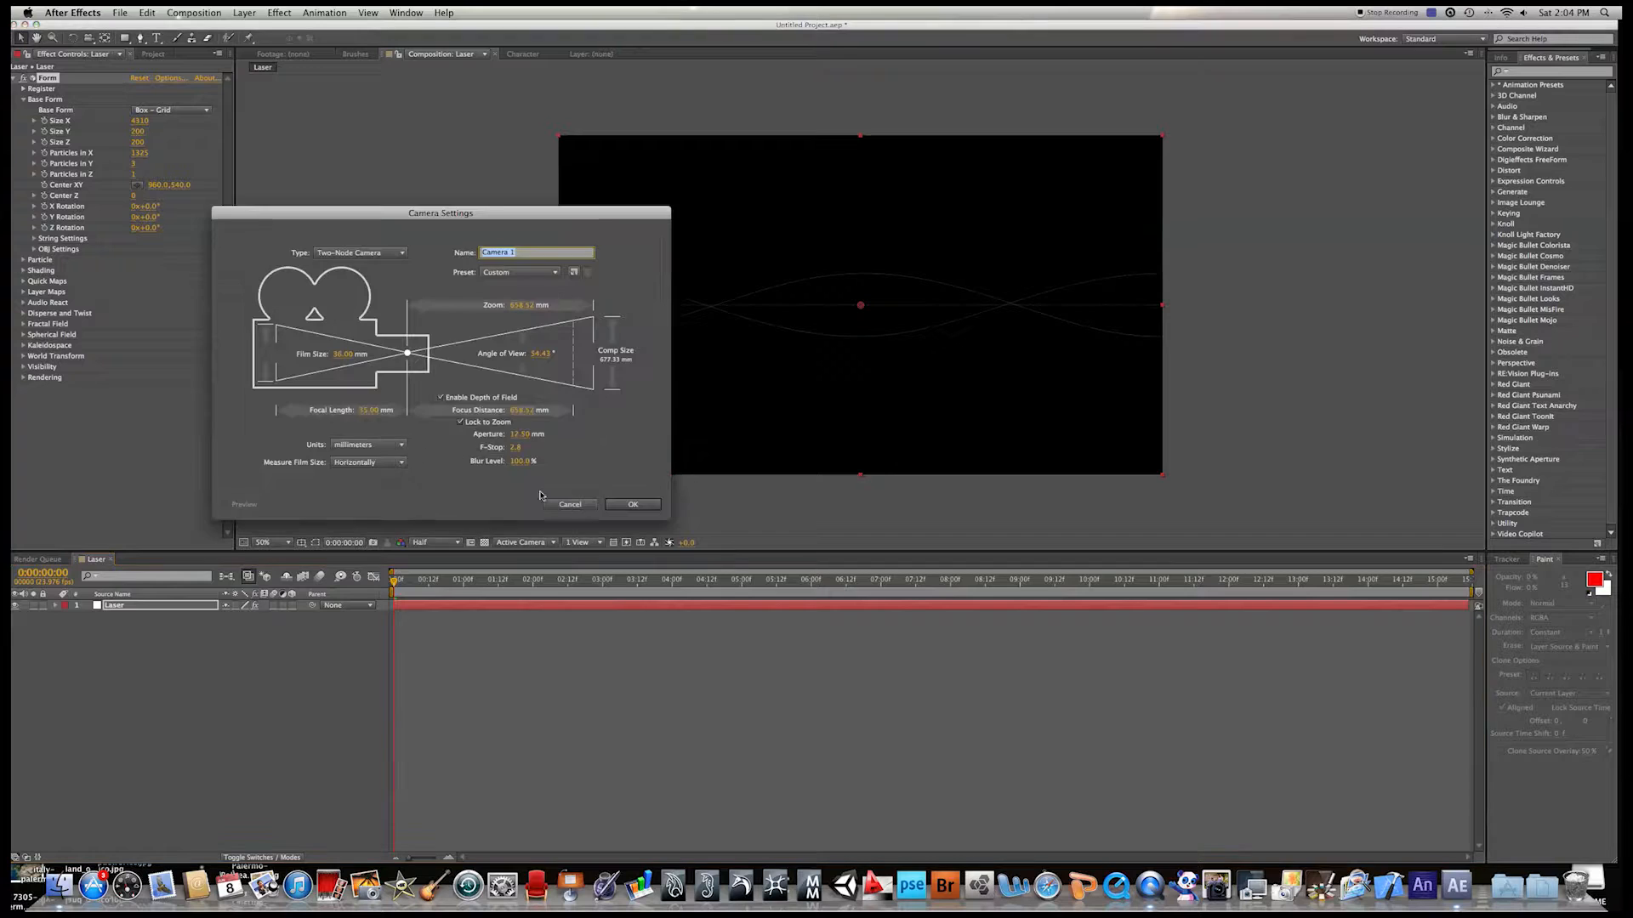
click(628, 508)
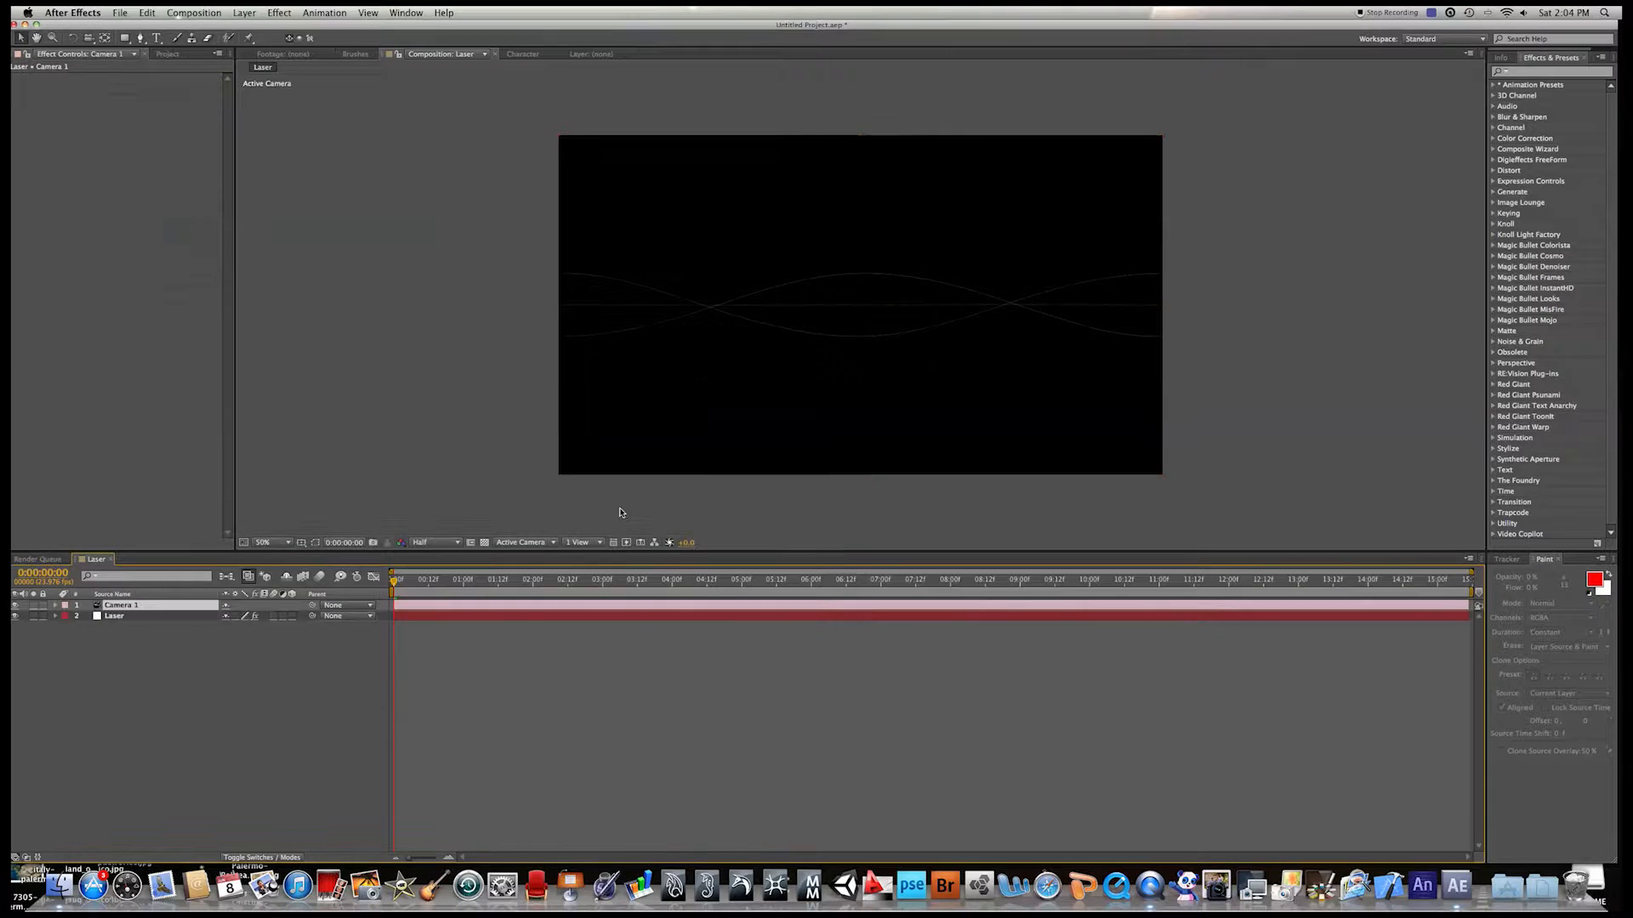
Step: Open the Auto-Orient settings of Camera 1 and close the dialog
right_click(120, 606)
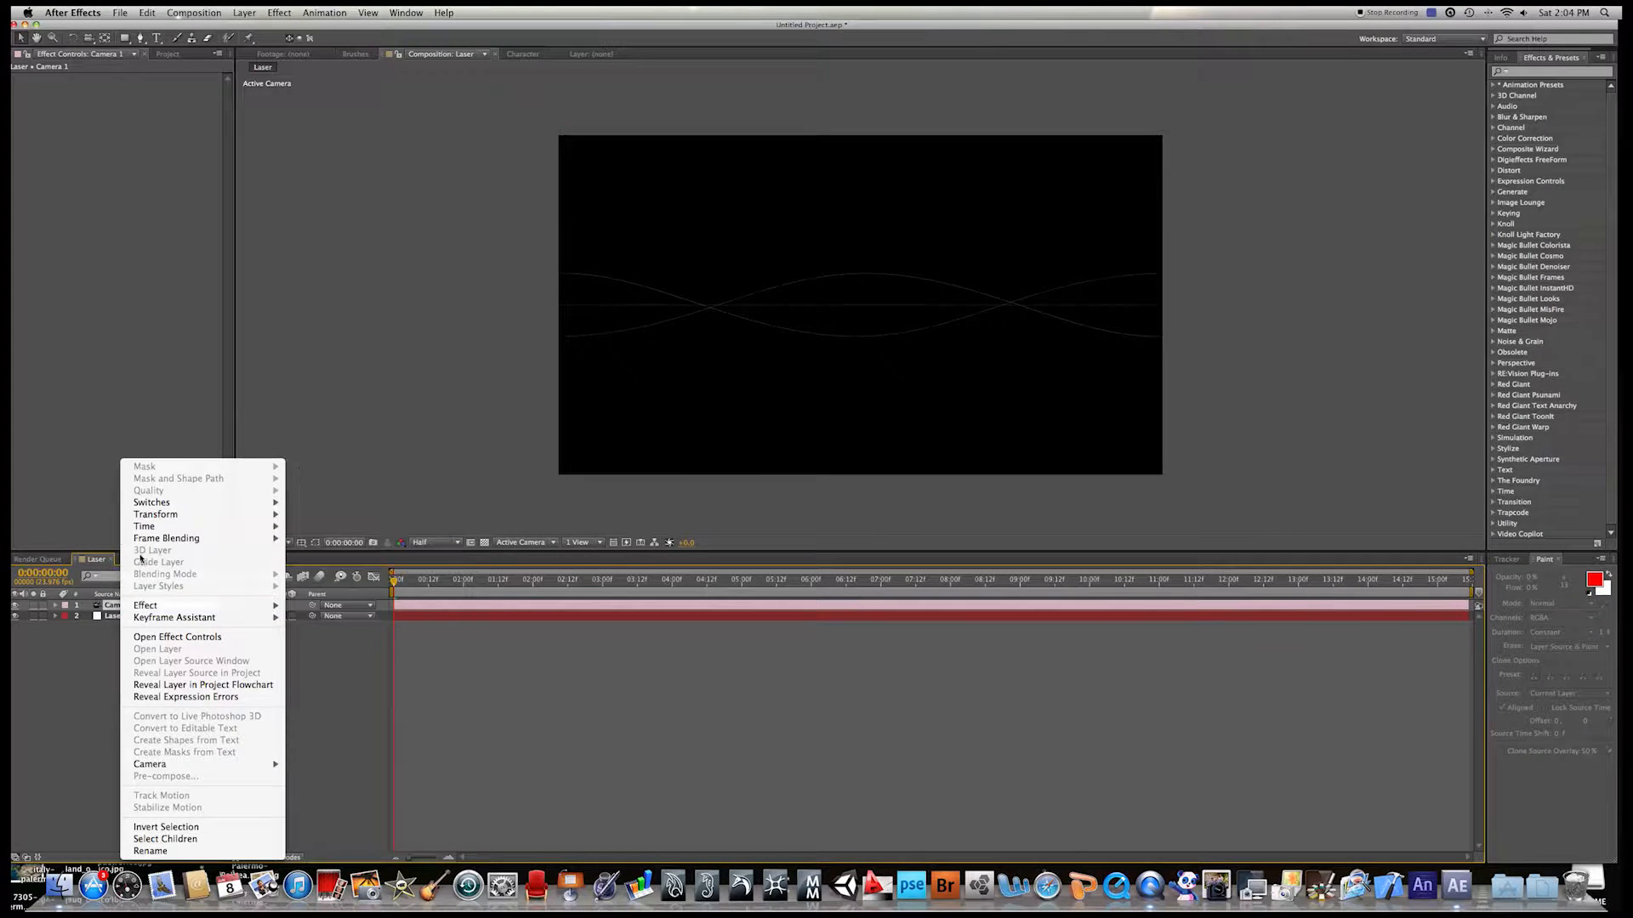
mouse_move(185, 514)
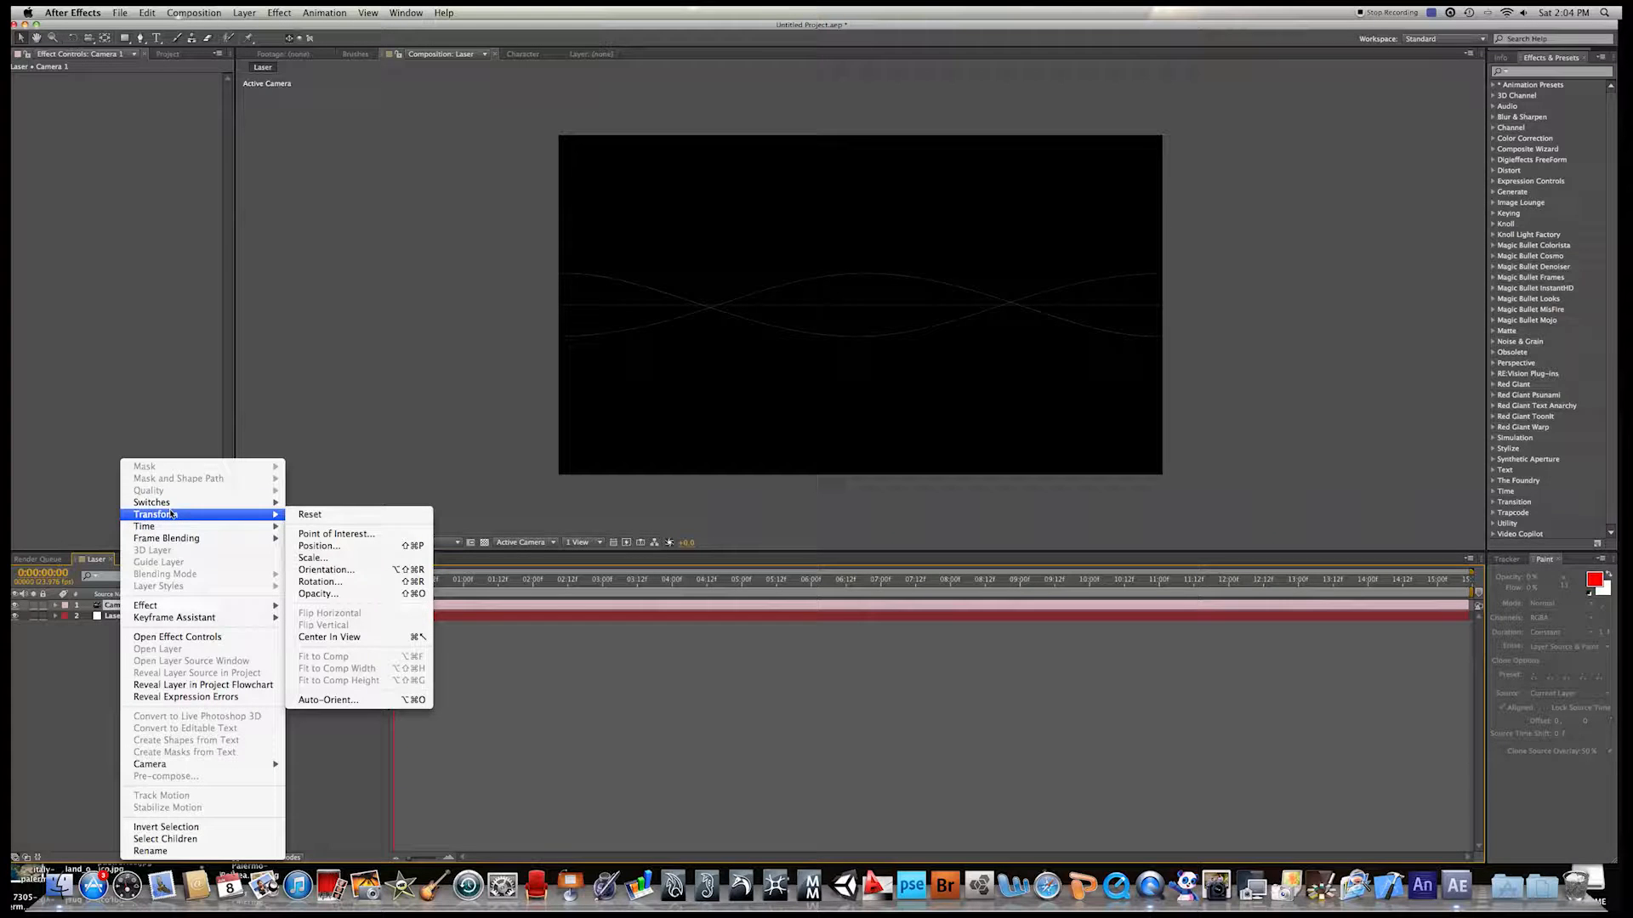
click(360, 699)
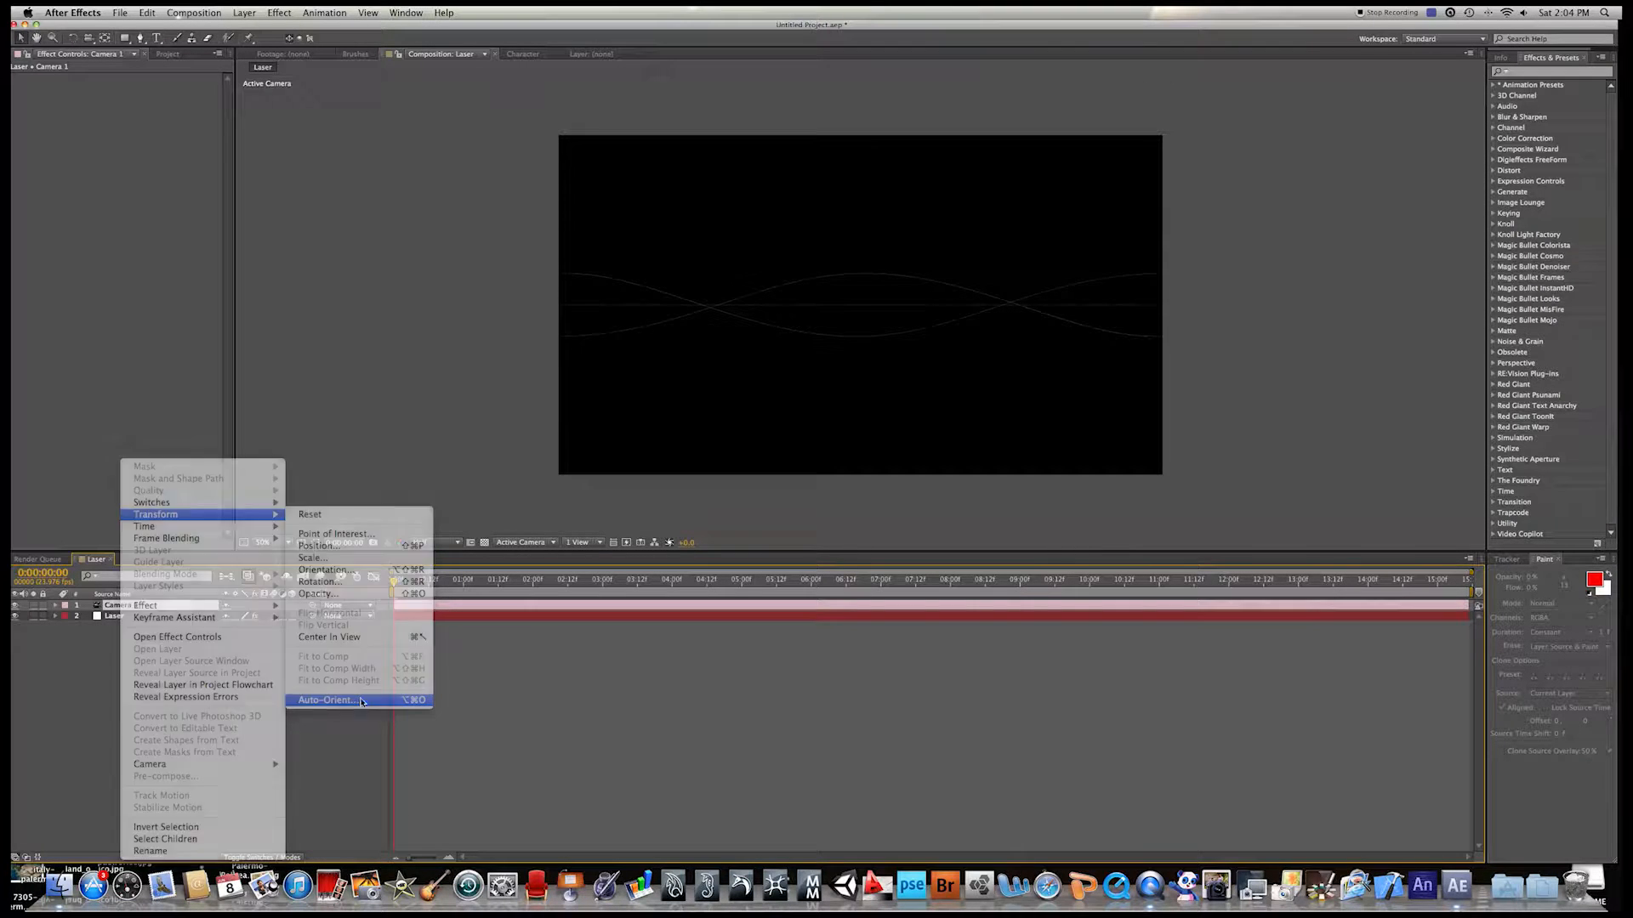
click(740, 429)
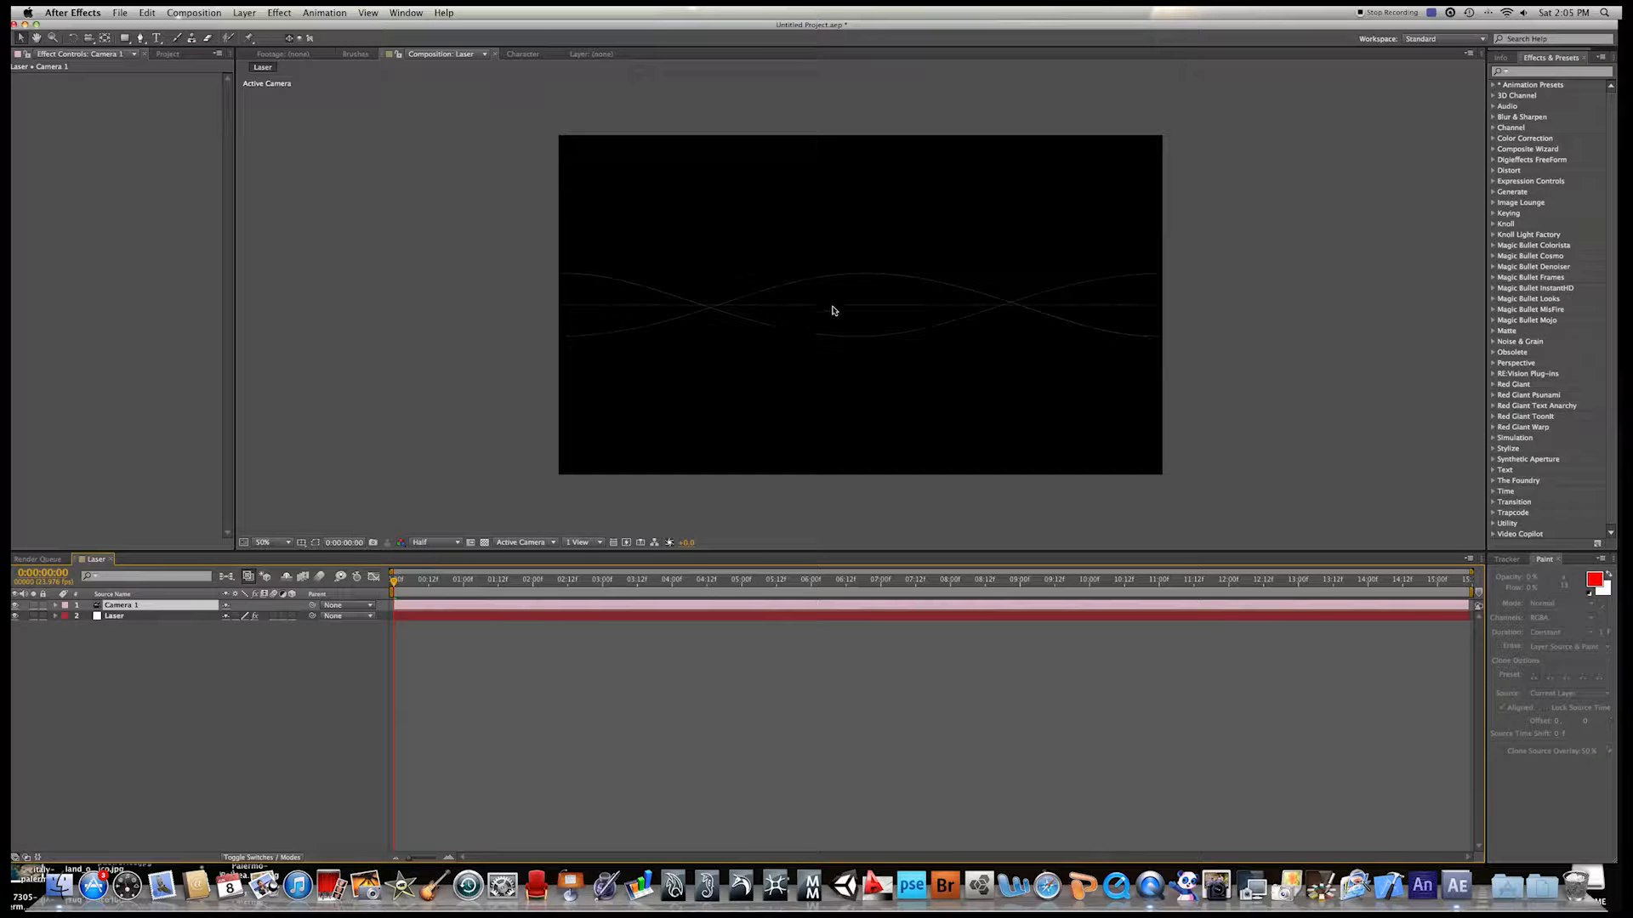
Step: Change the Form particle color on the Laser layer to bright blue and increase the particle size to thicken the strands
click(161, 627)
click(158, 617)
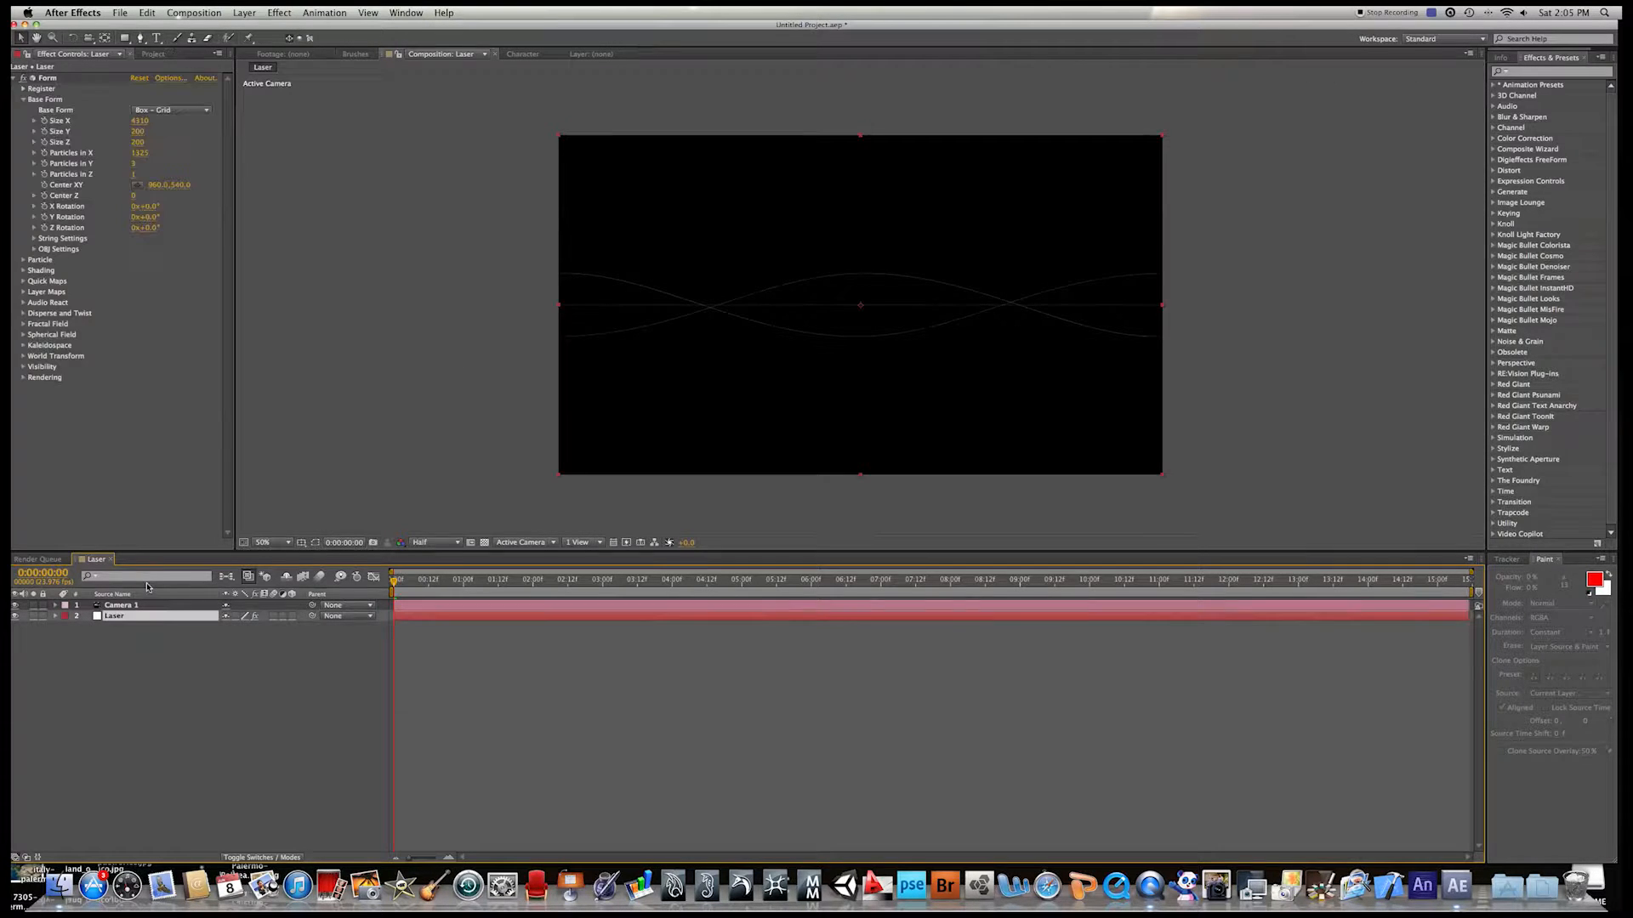
click(24, 260)
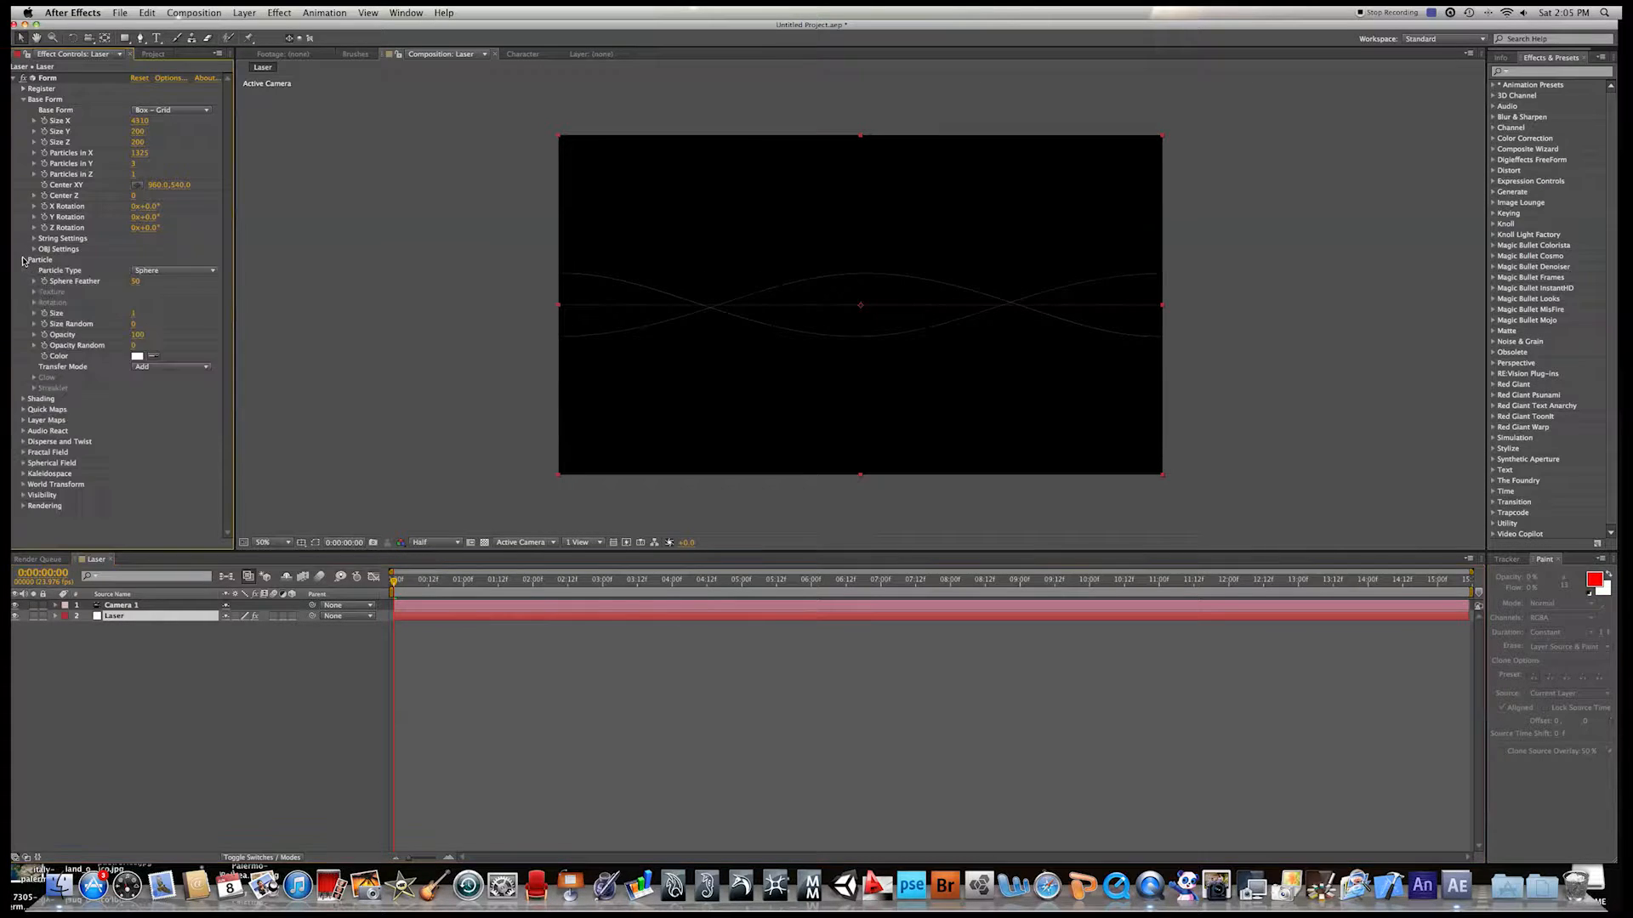
click(136, 357)
mouse_move(162, 438)
mouse_down()
mouse_move(152, 450)
mouse_move(298, 375)
mouse_move(325, 503)
mouse_up()
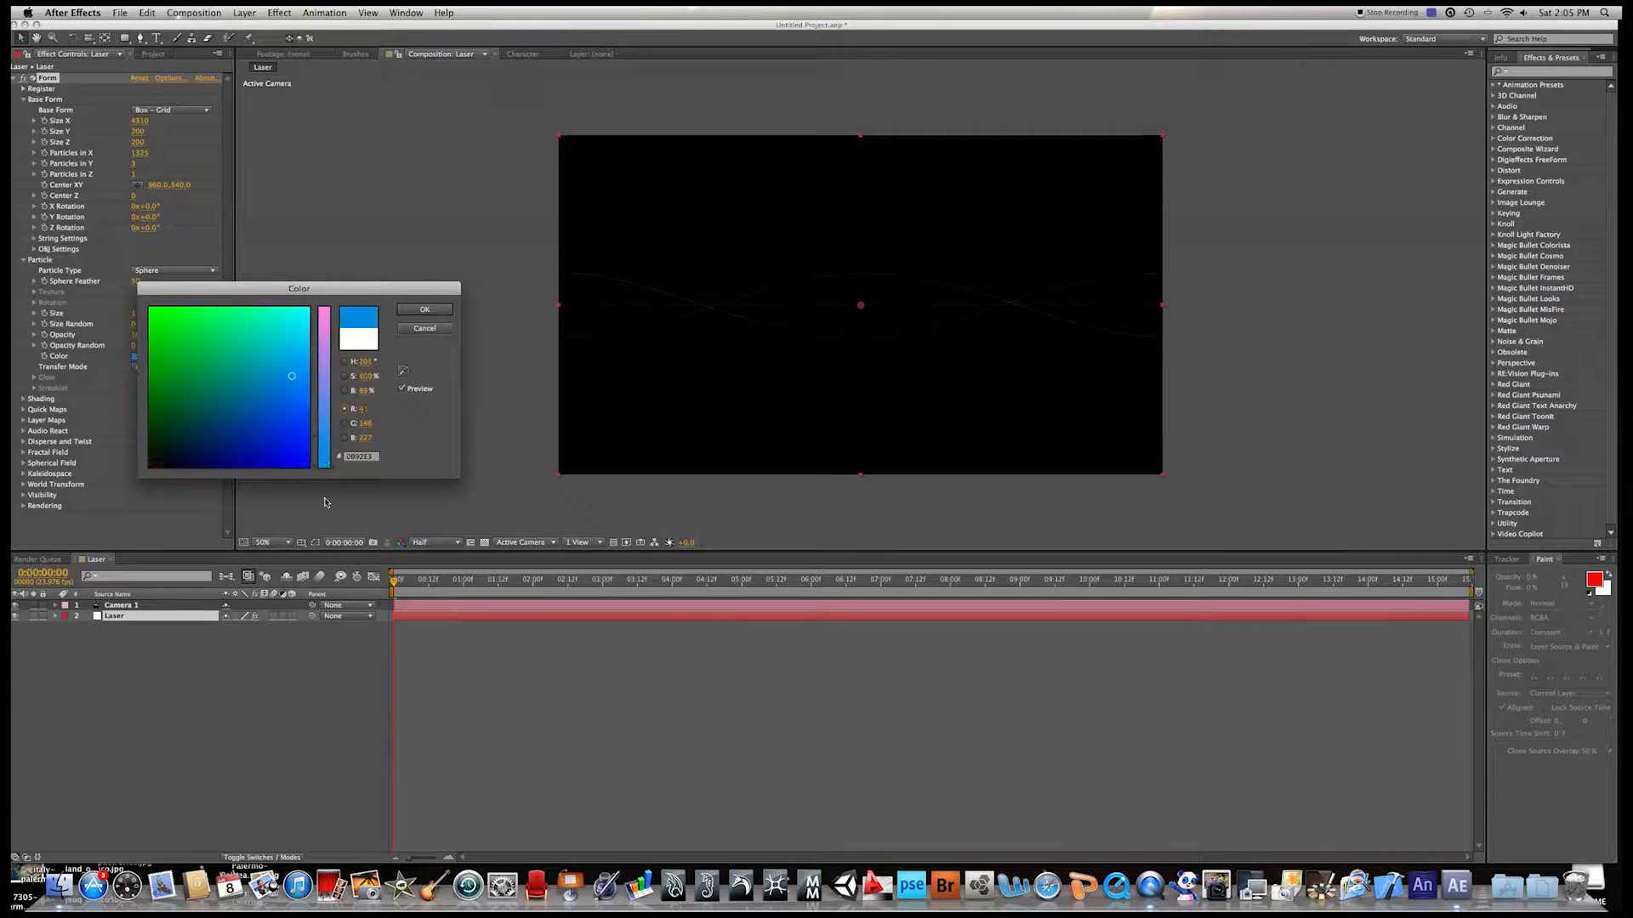
click(424, 309)
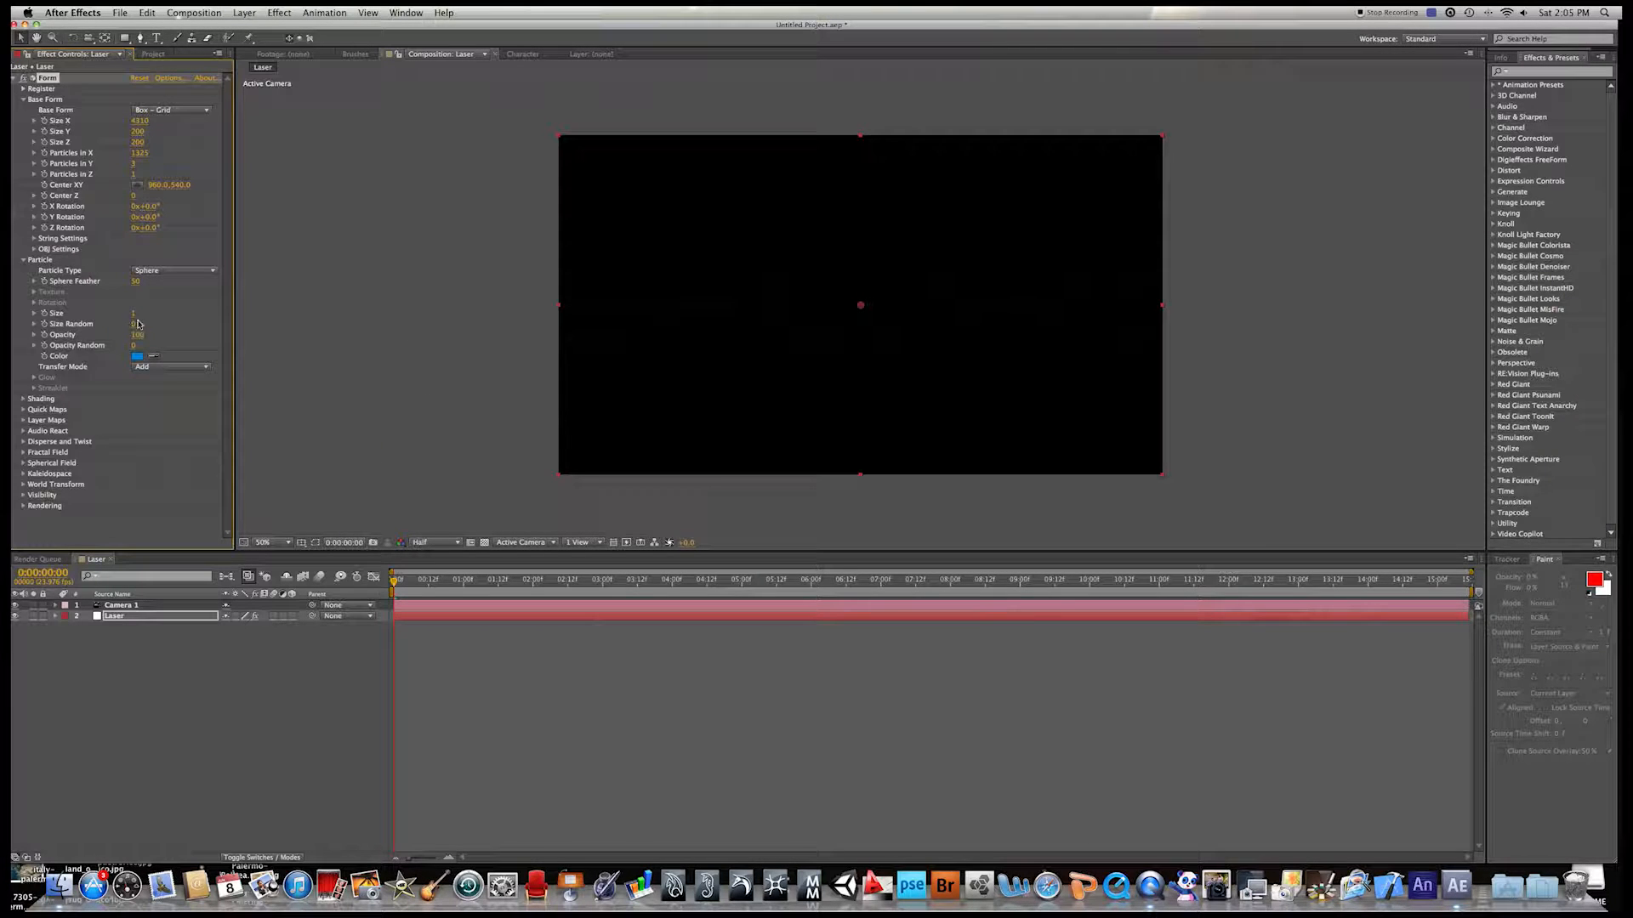
drag(133, 314, 166, 316)
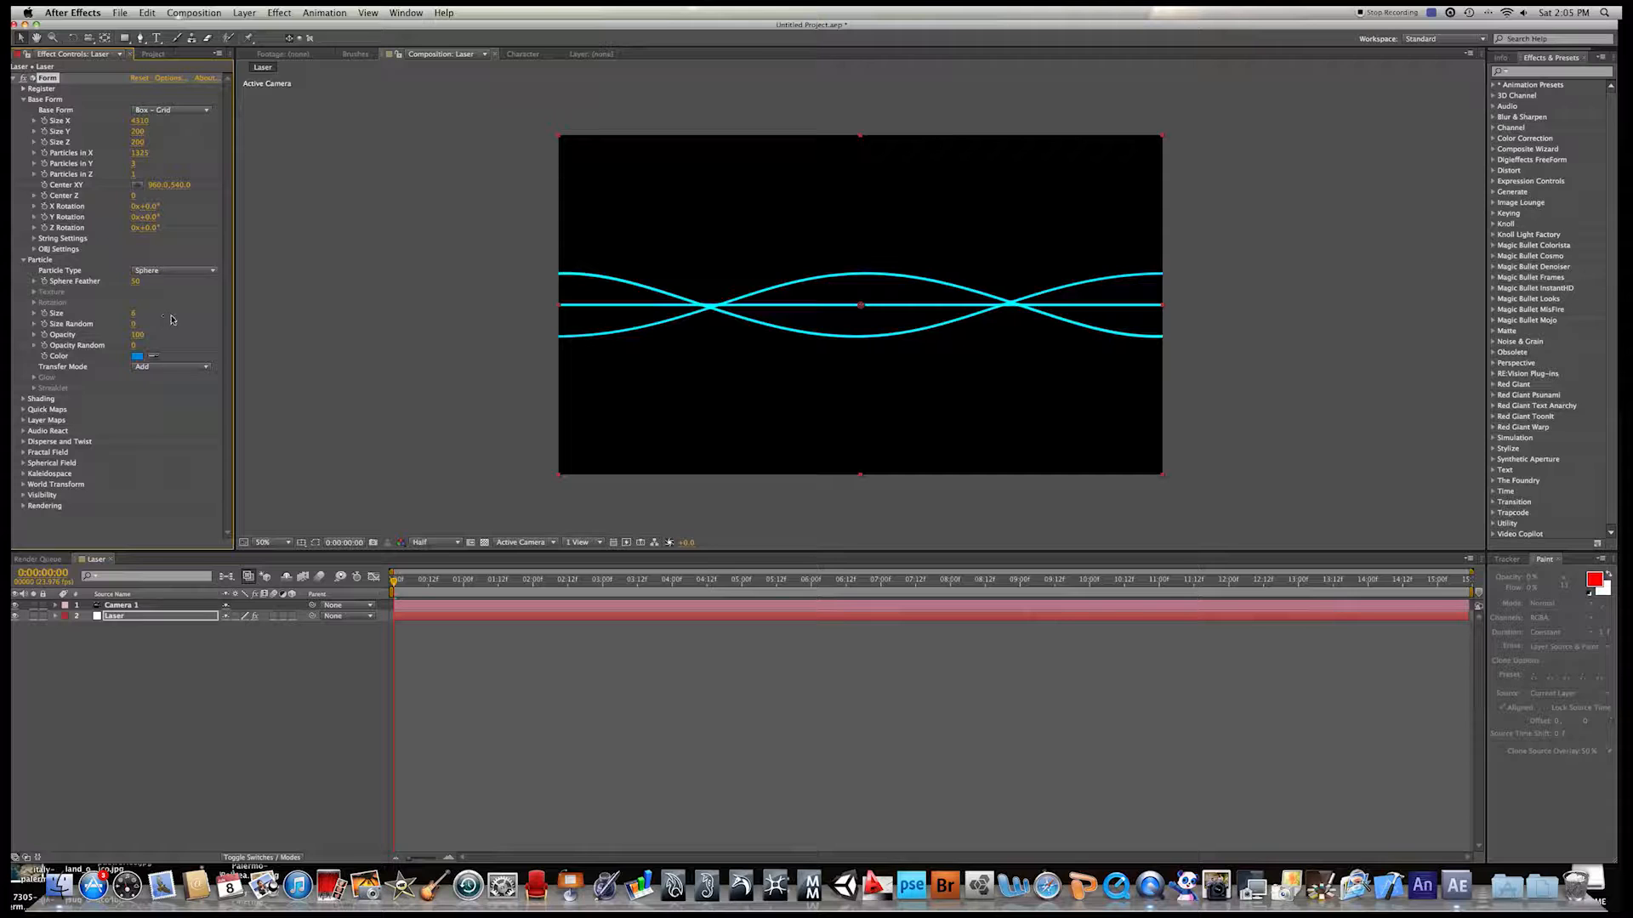
Step: Orbit Camera 1 to look along the length of the twisted laser strands
click(183, 605)
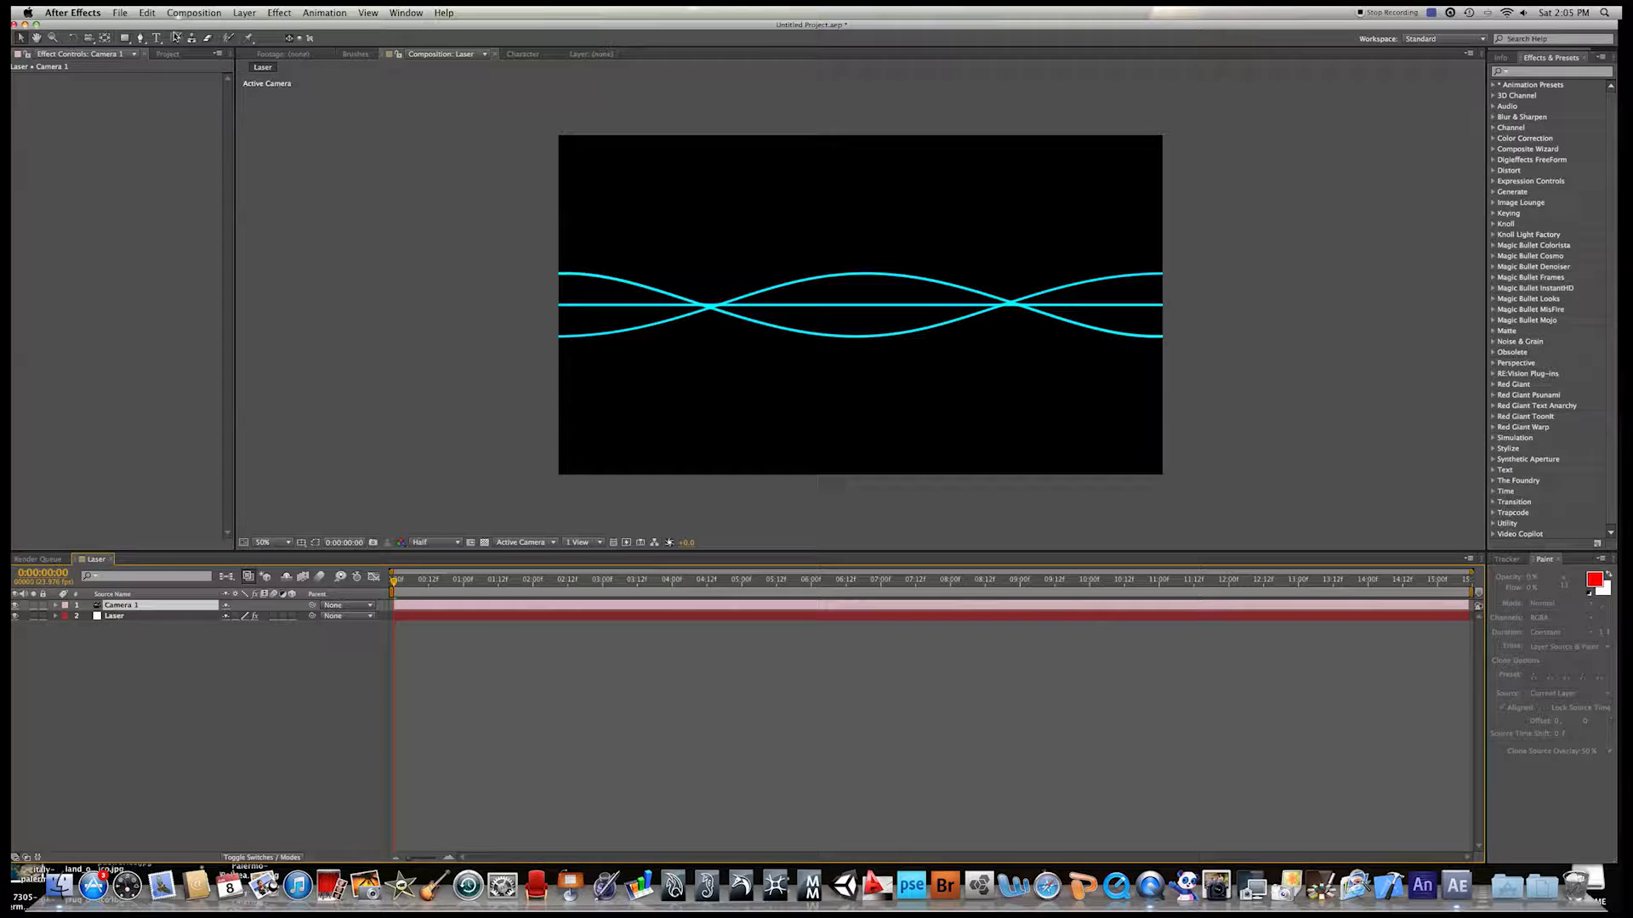
click(85, 39)
drag(939, 316, 832, 306)
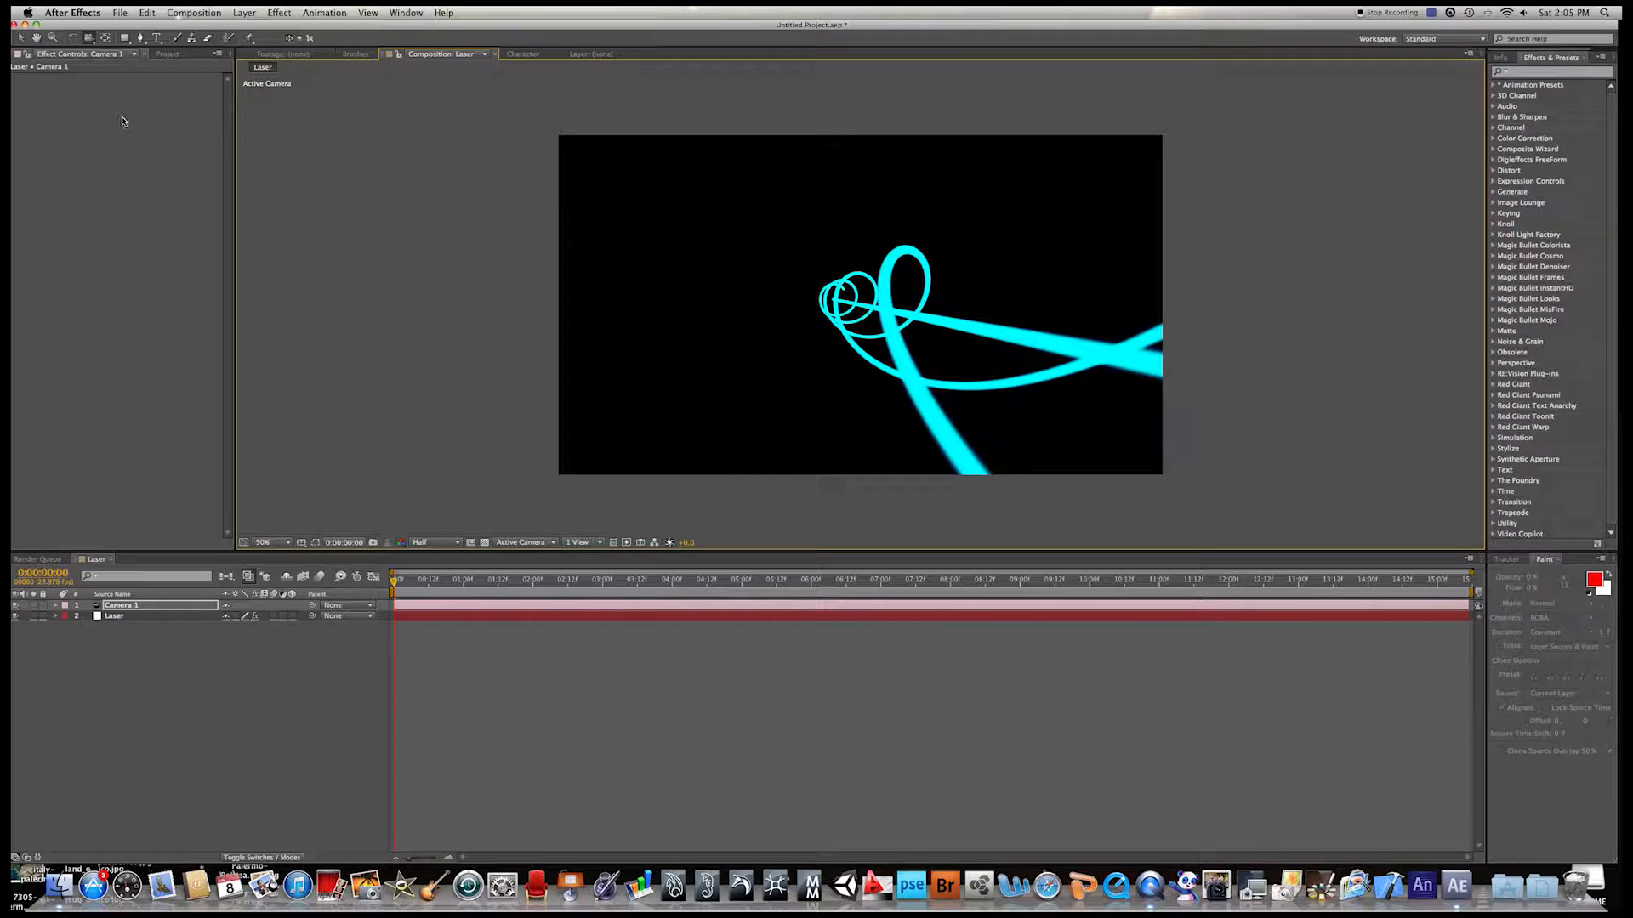
Step: In the Laser layer's Form Fractal Field, set Affect Size to 10 and Flow X to 174
click(142, 617)
click(24, 260)
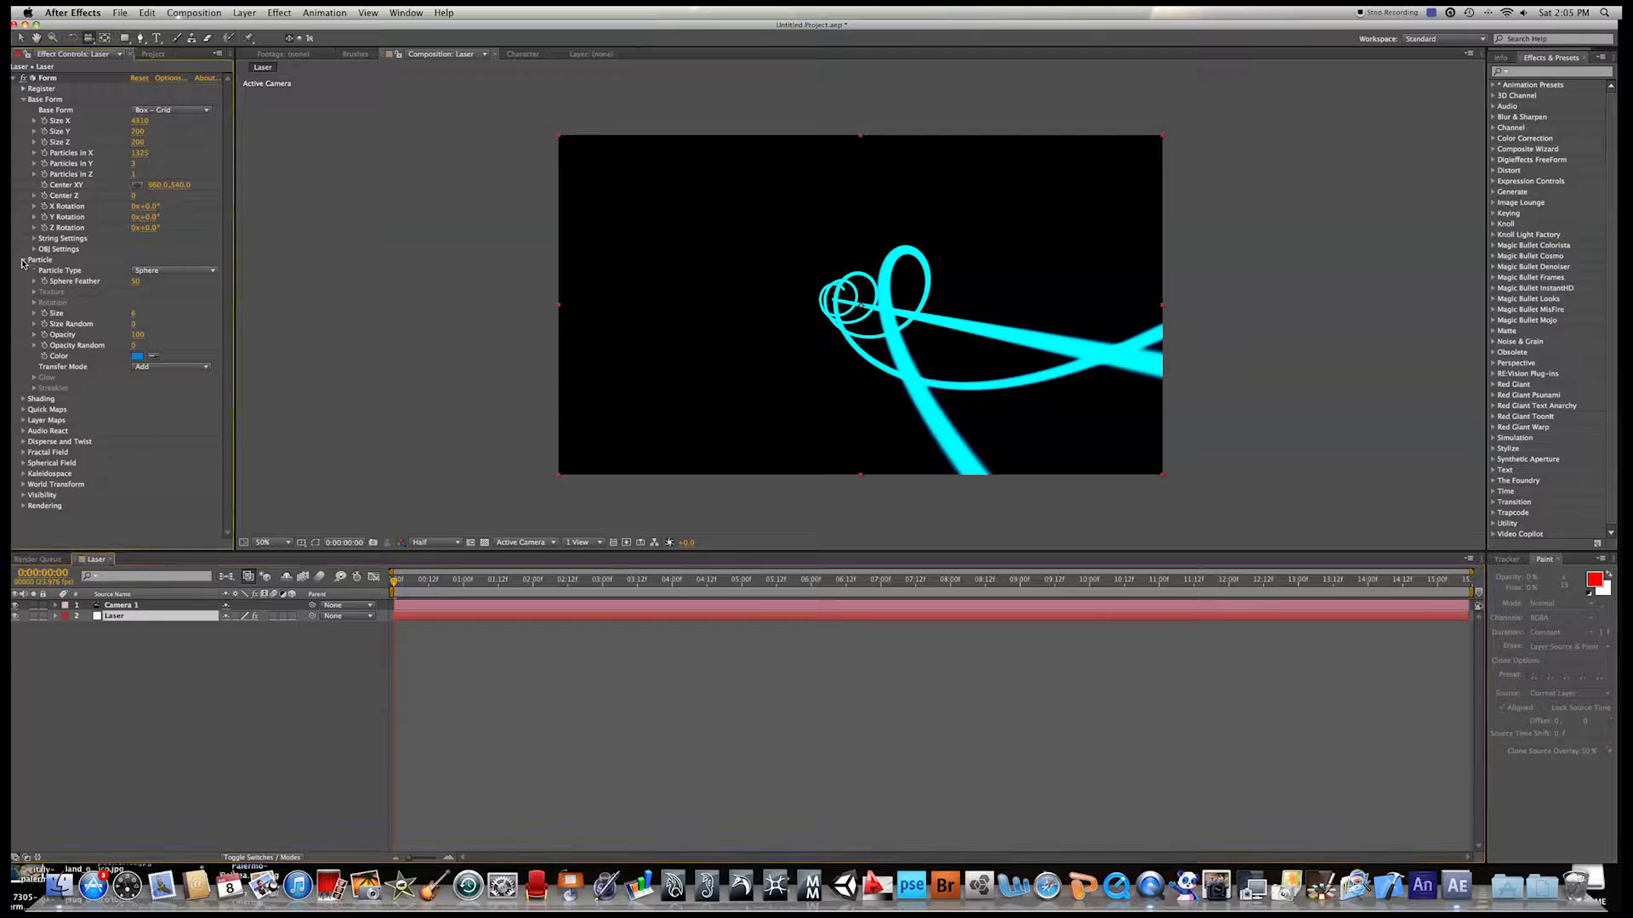
click(24, 324)
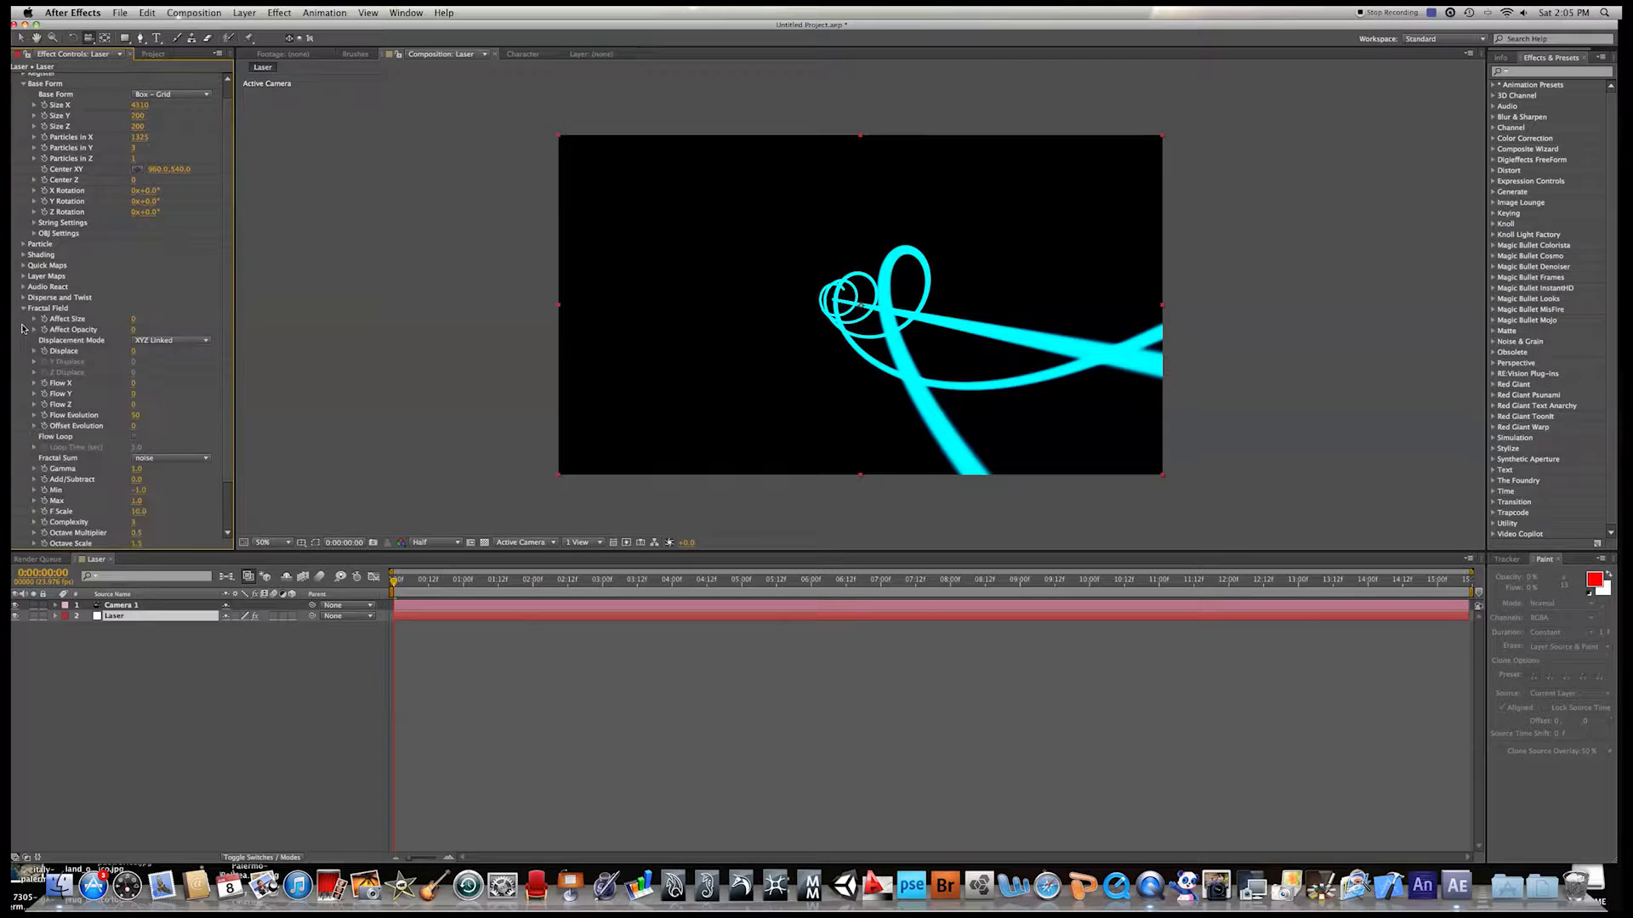
click(132, 320)
text(10)
key(Return)
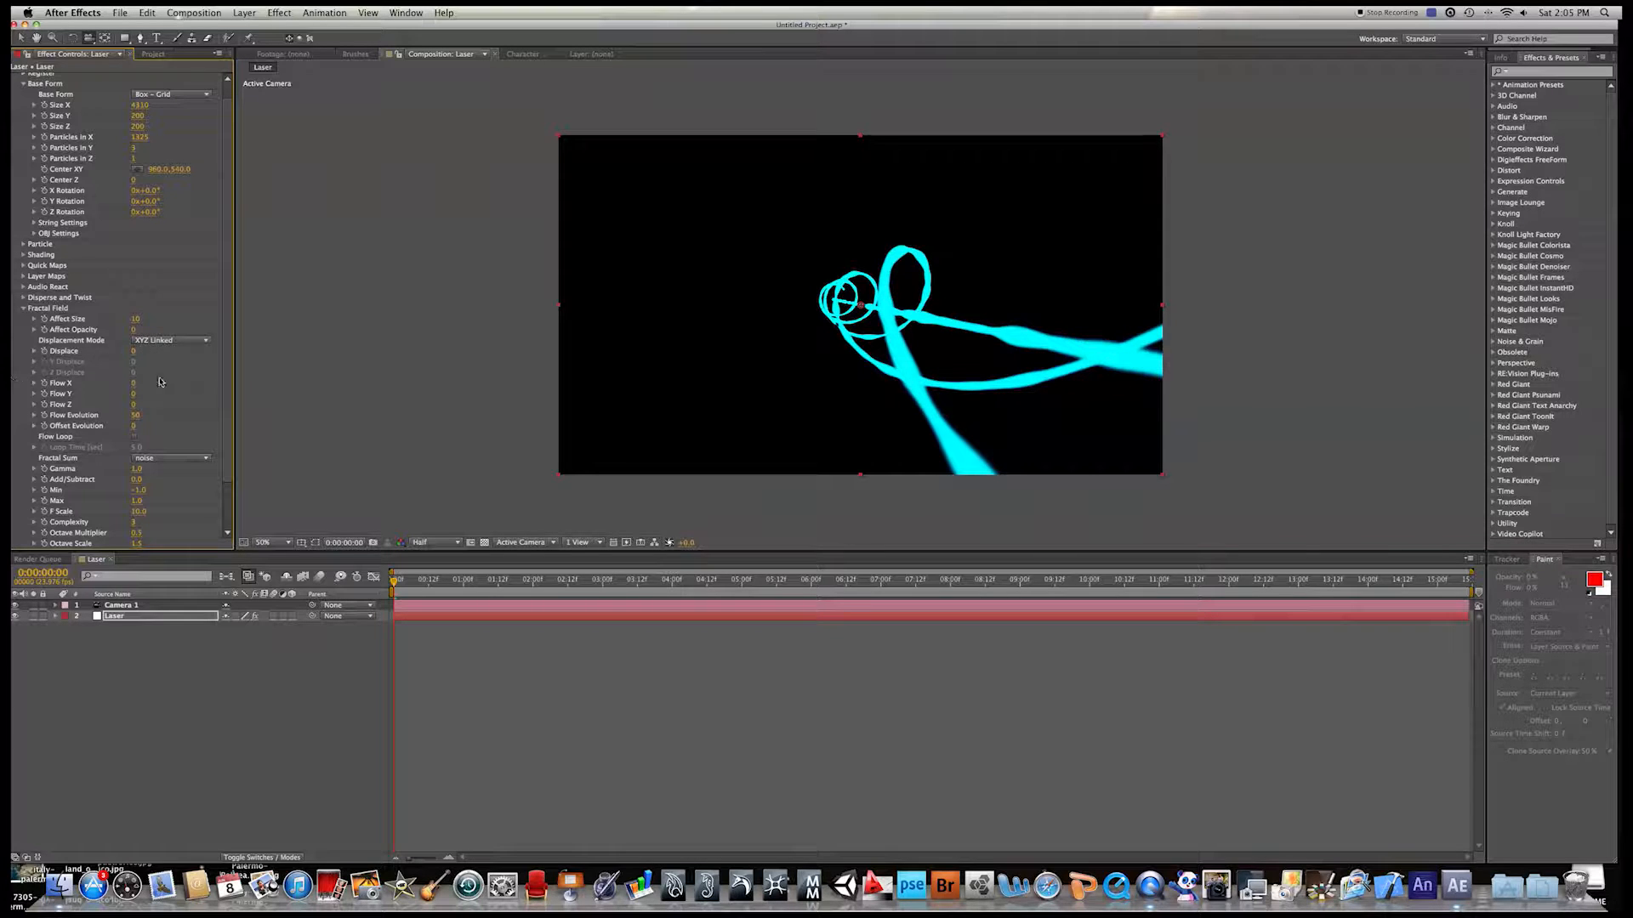
drag(134, 383, 243, 384)
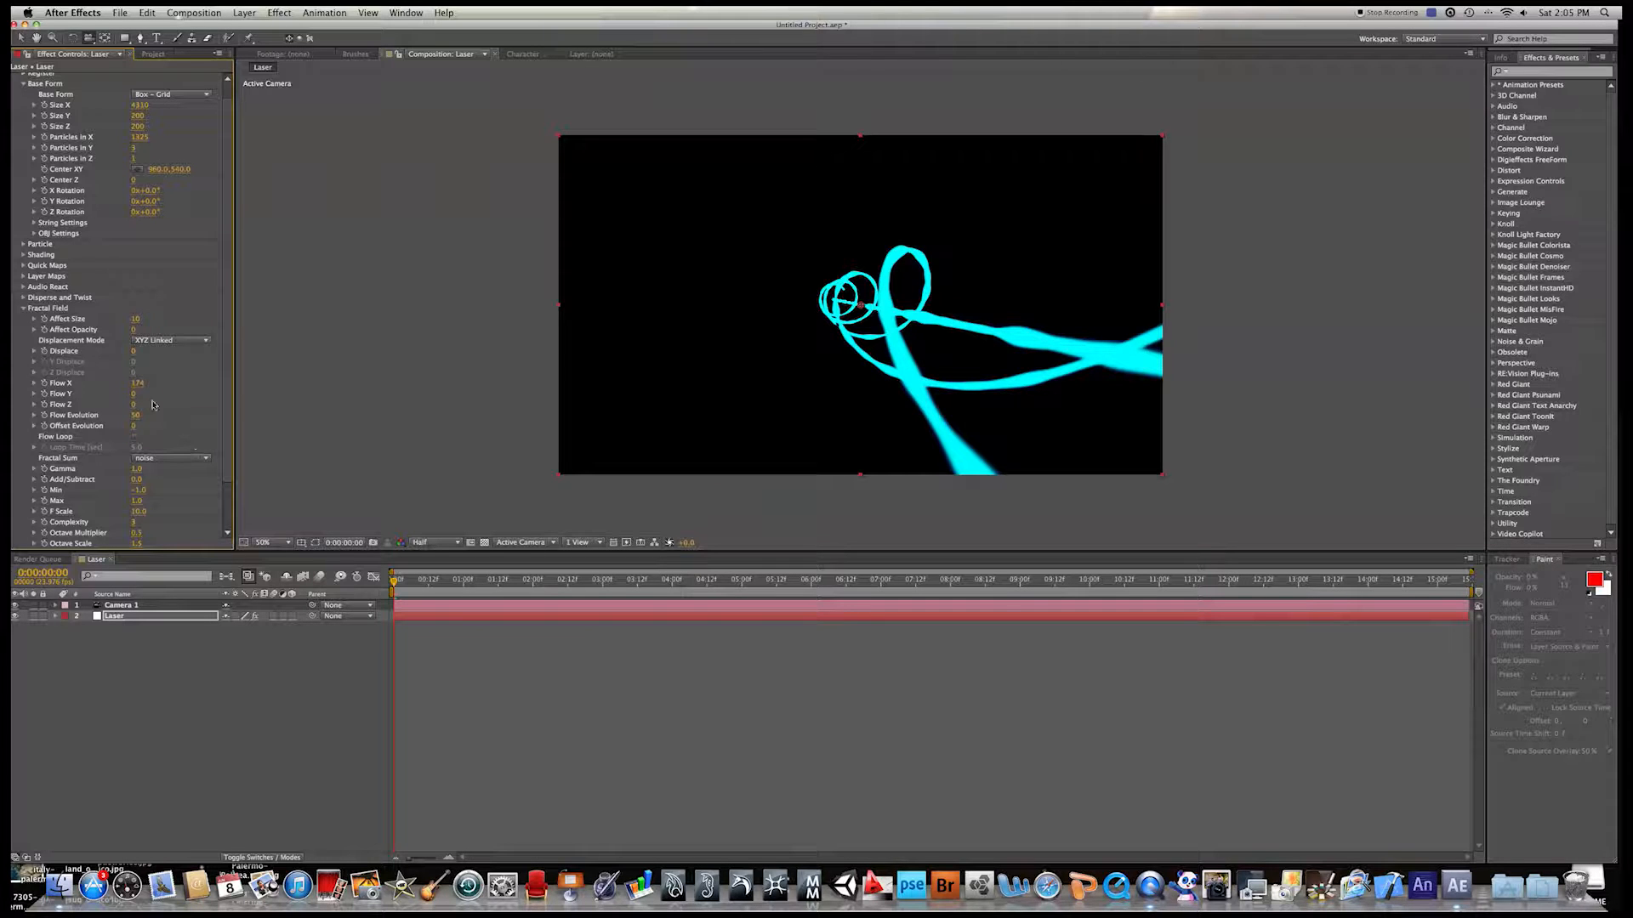
Step: Preview the flowing strands up to 0:00:07:21 and orbit the camera back to a near-frontal angle
key(space)
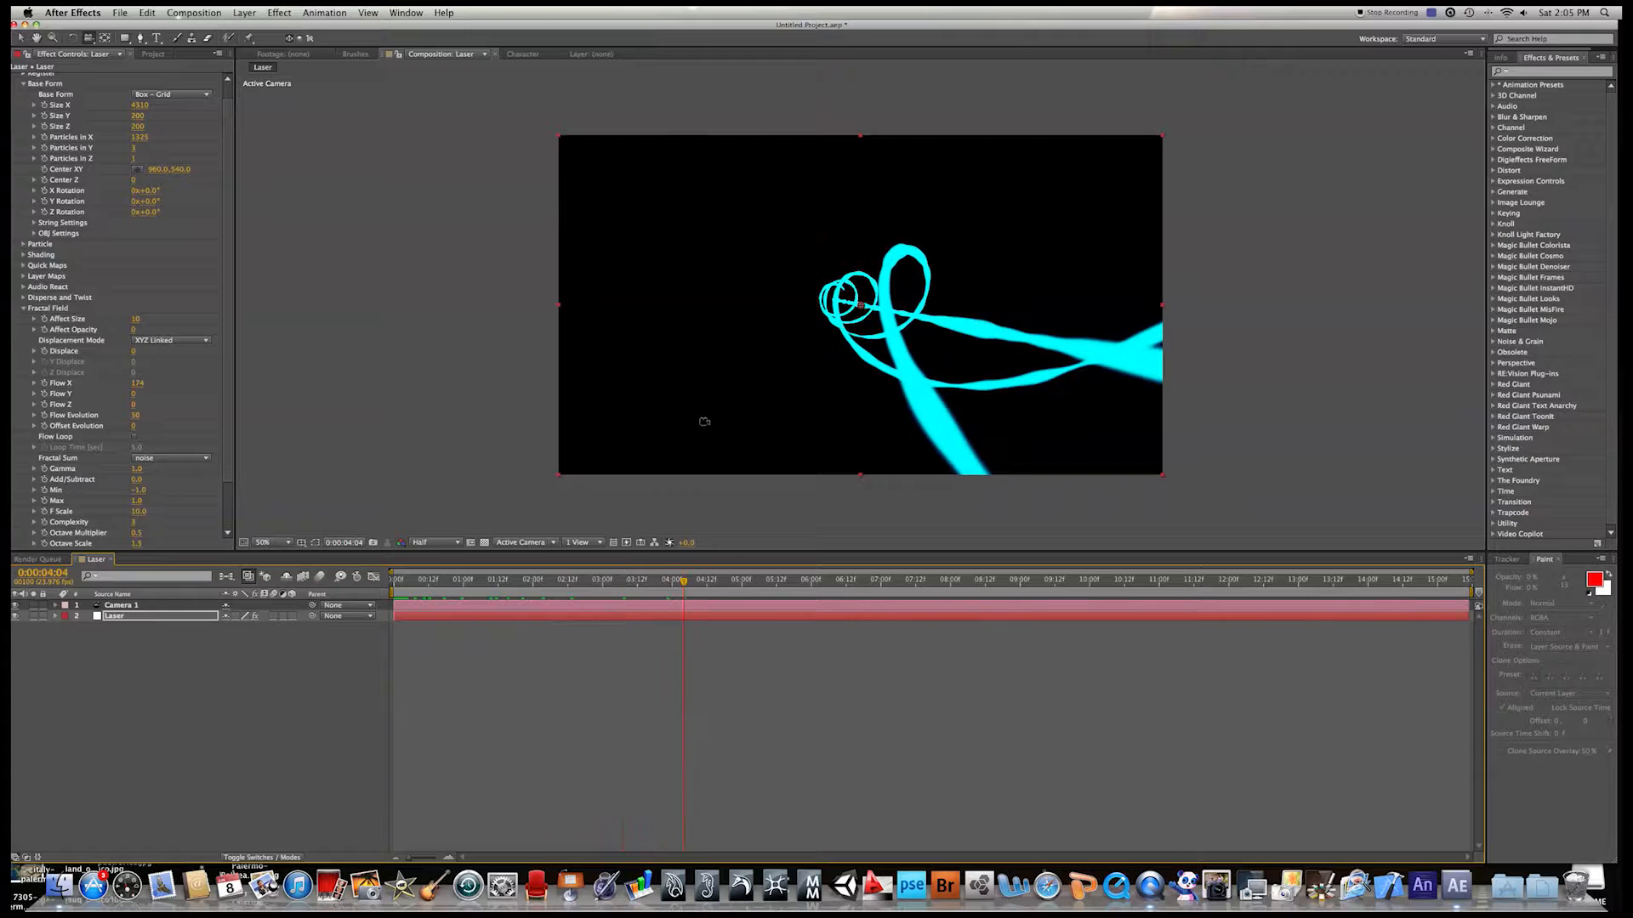
drag(838, 337, 882, 338)
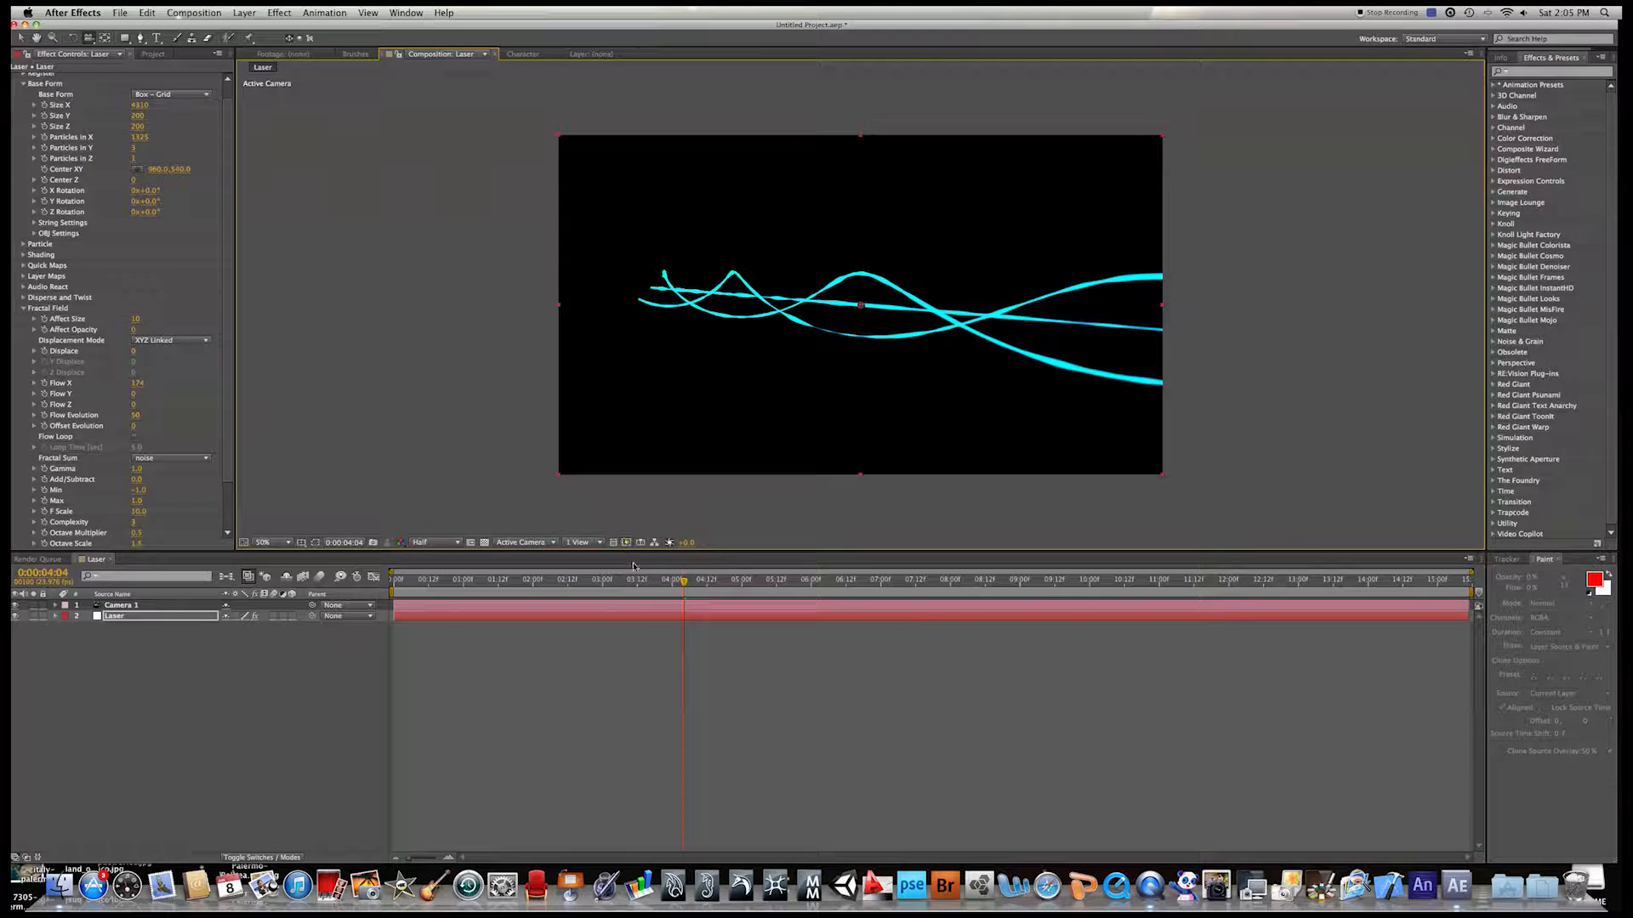
drag(682, 584, 942, 584)
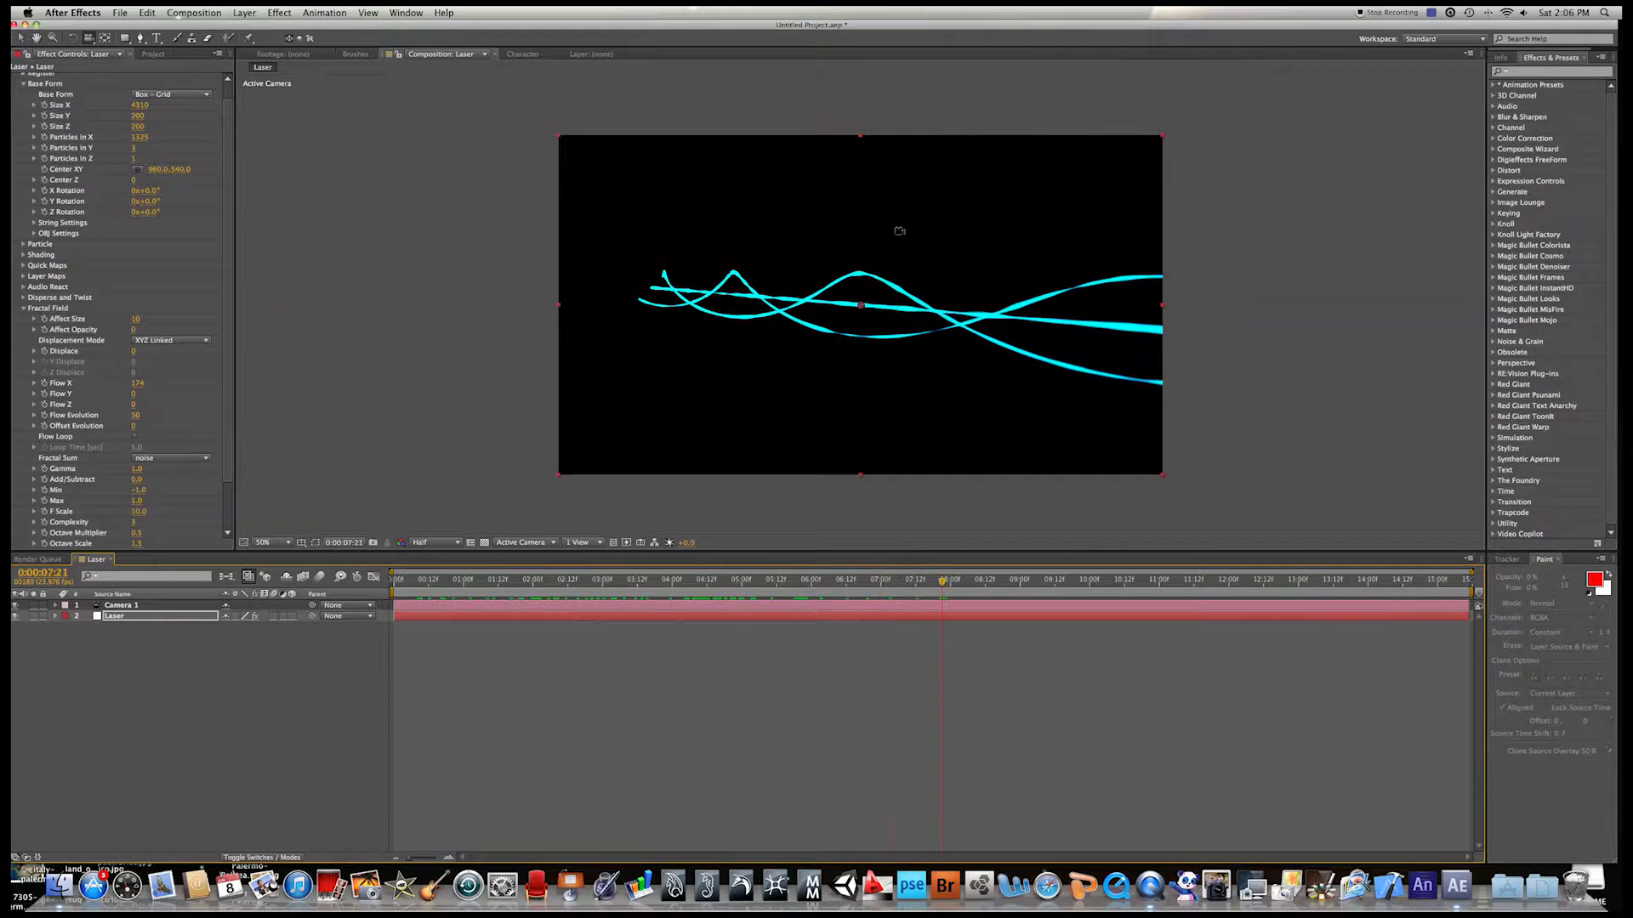
drag(861, 312, 911, 283)
Step: Reduce the Fractal Field's Affect Size to 8 and collapse the group
click(136, 318)
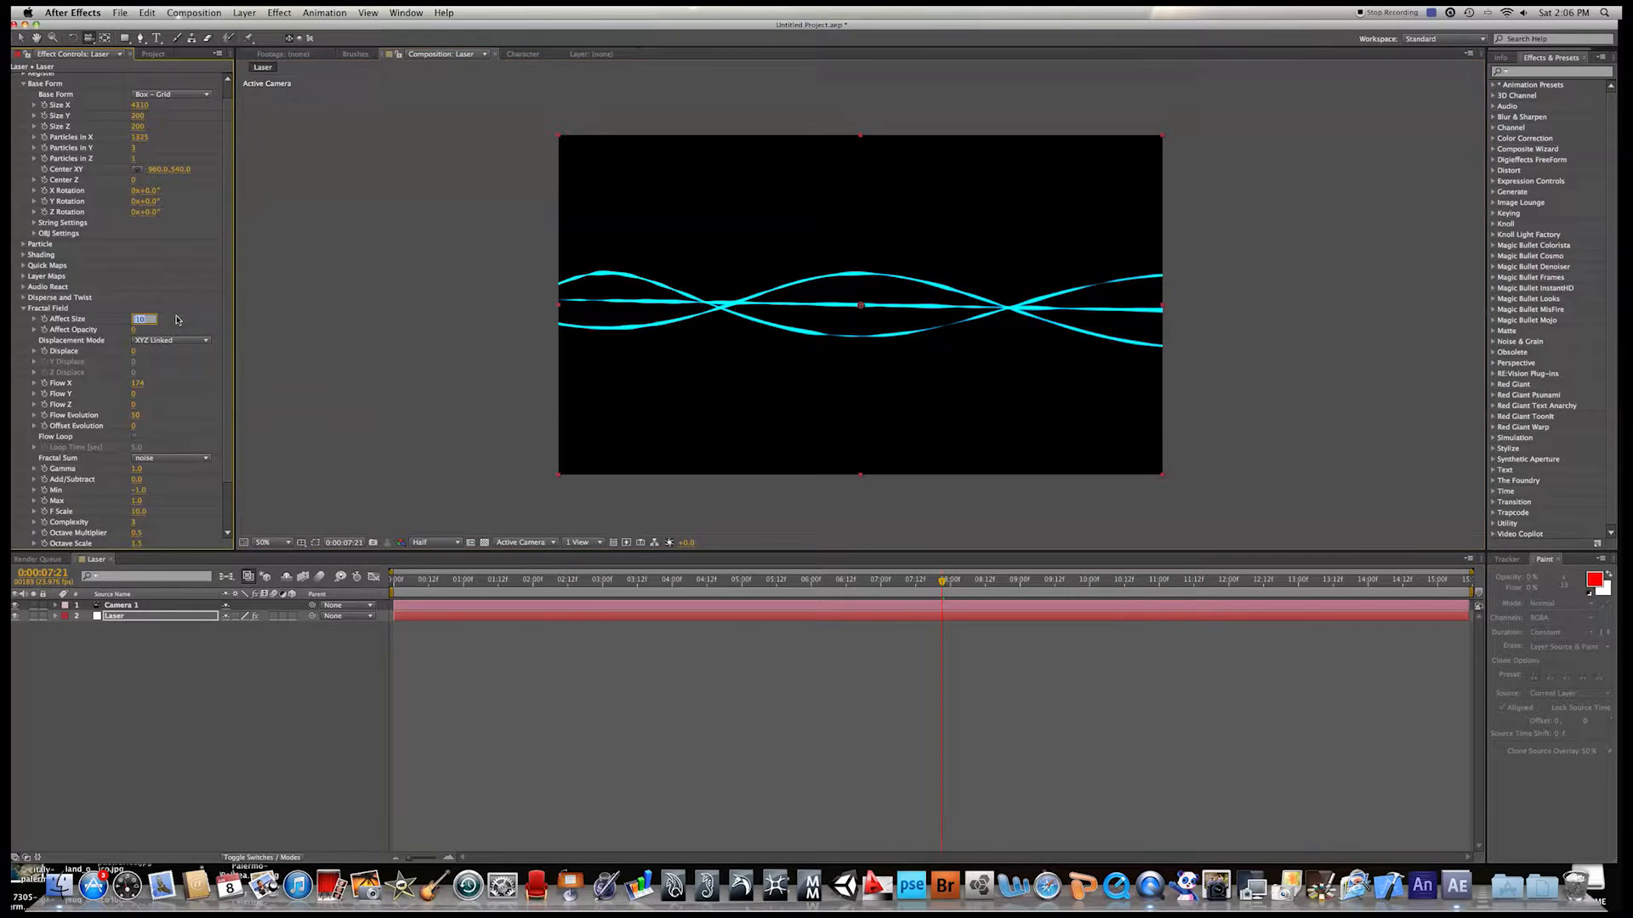
text(8)
key(Return)
click(23, 309)
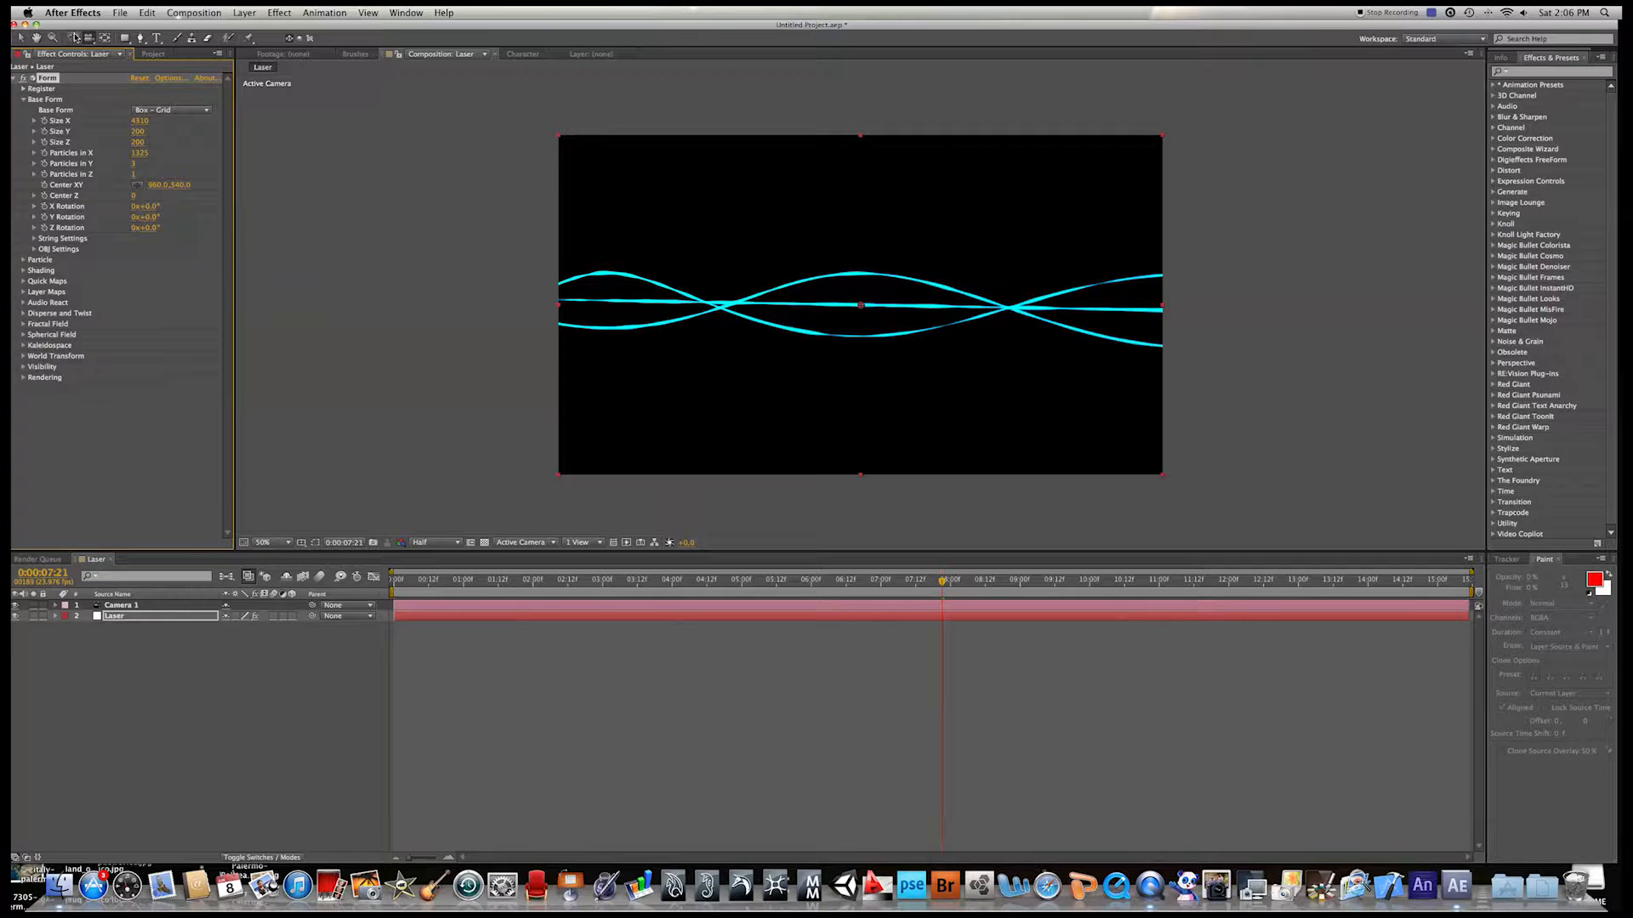
Step: Create a new 1920 × 1080 composition named map
click(104, 14)
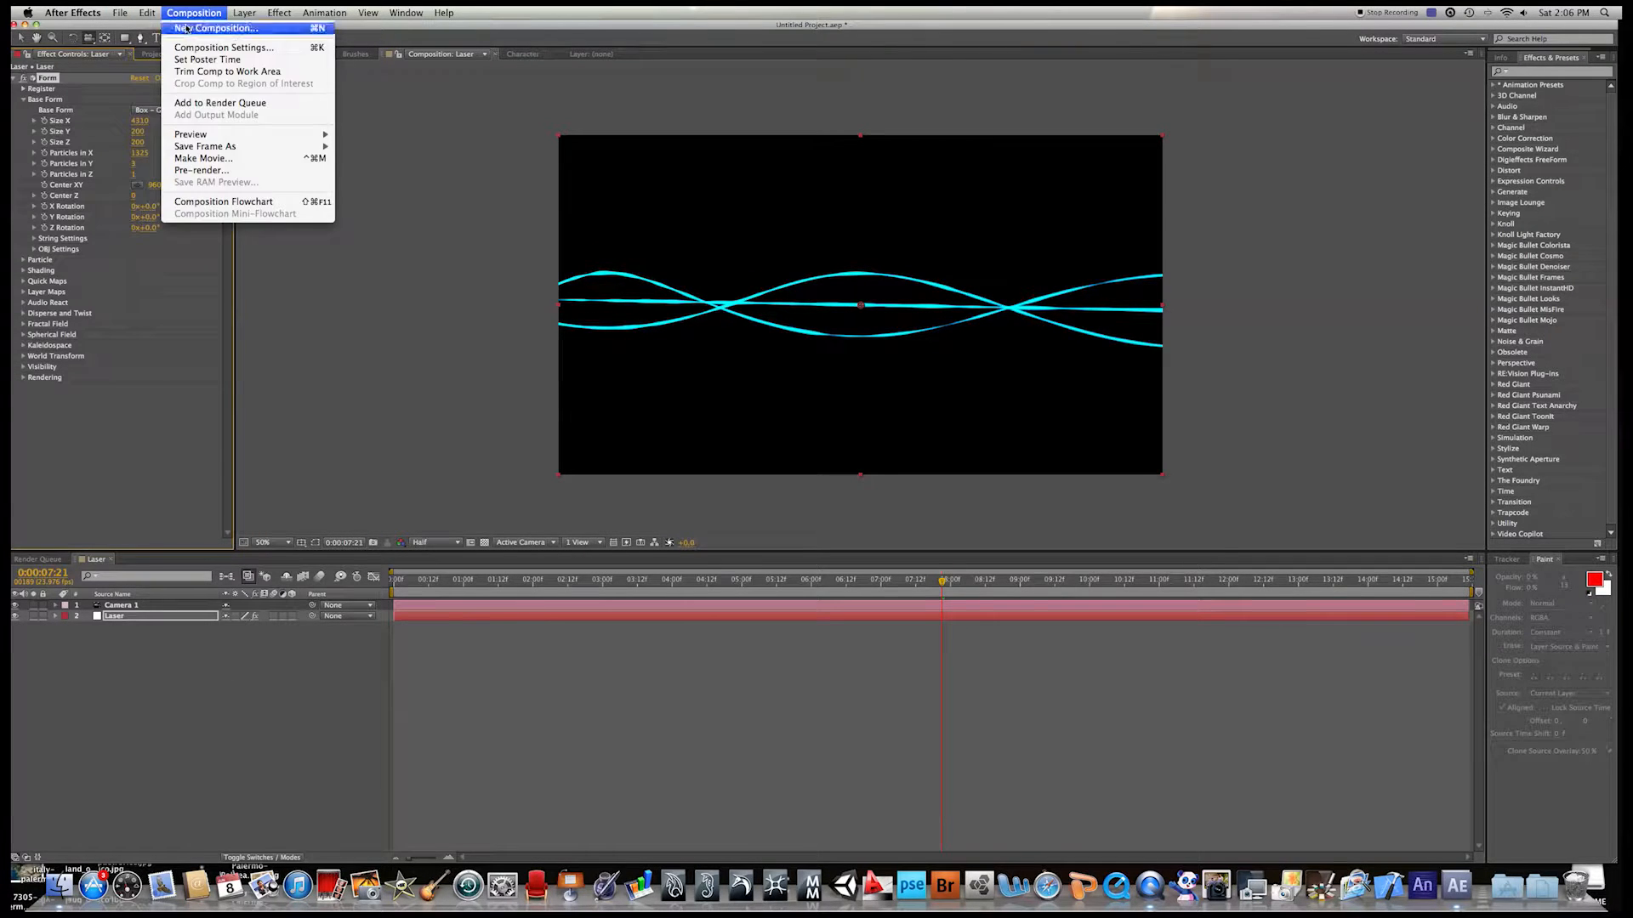
click(187, 28)
key(BackSpace)
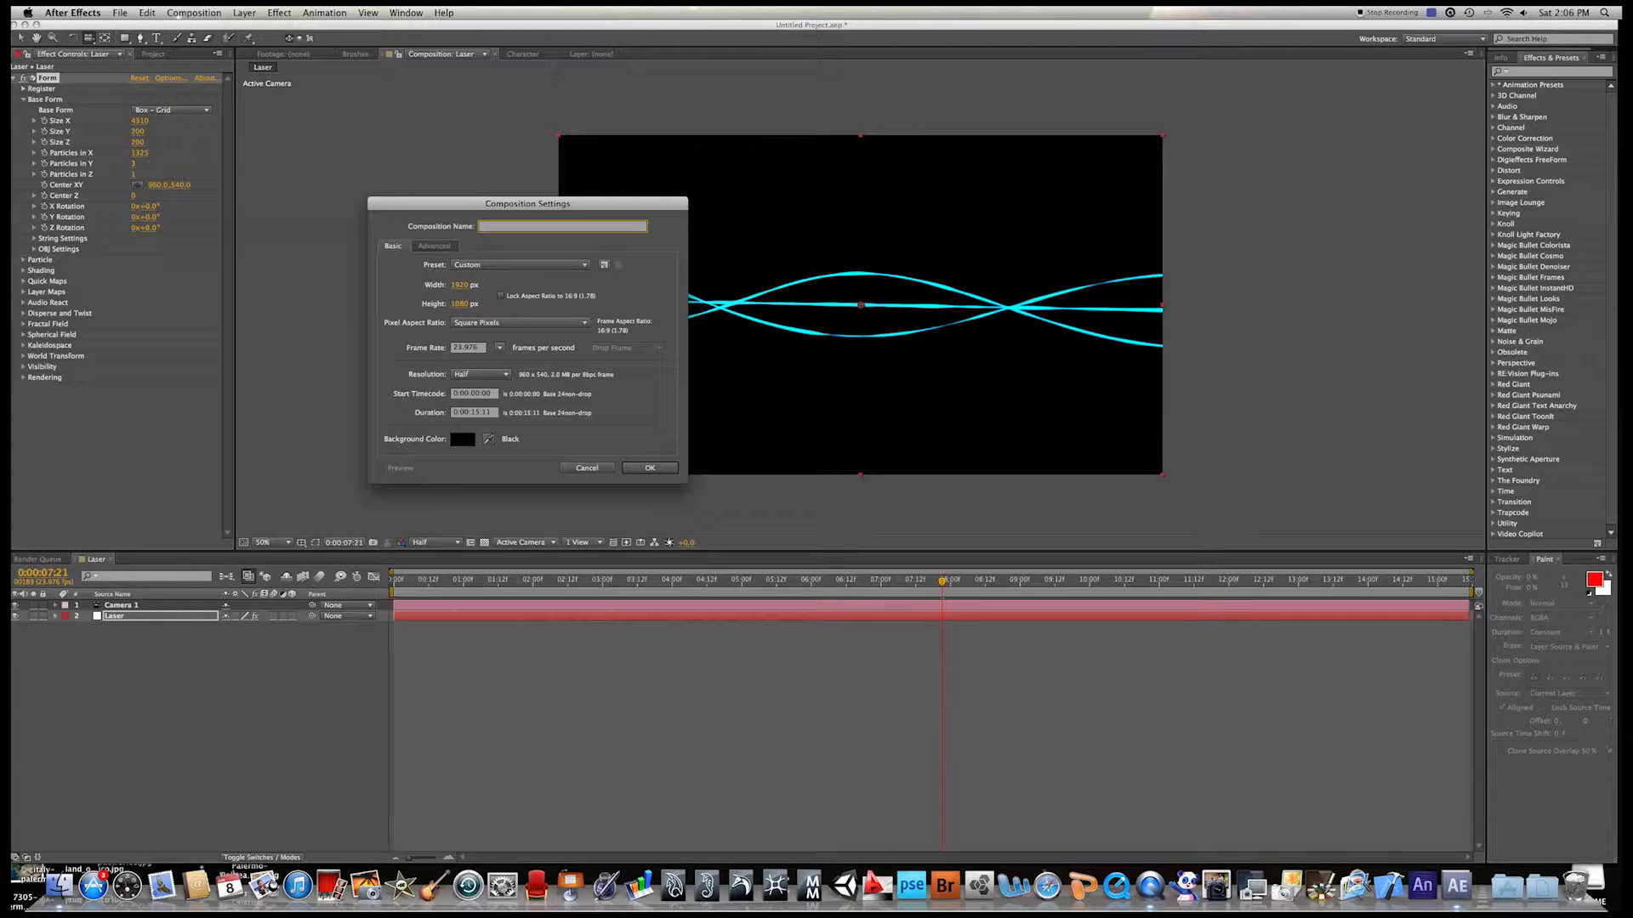
key(Return)
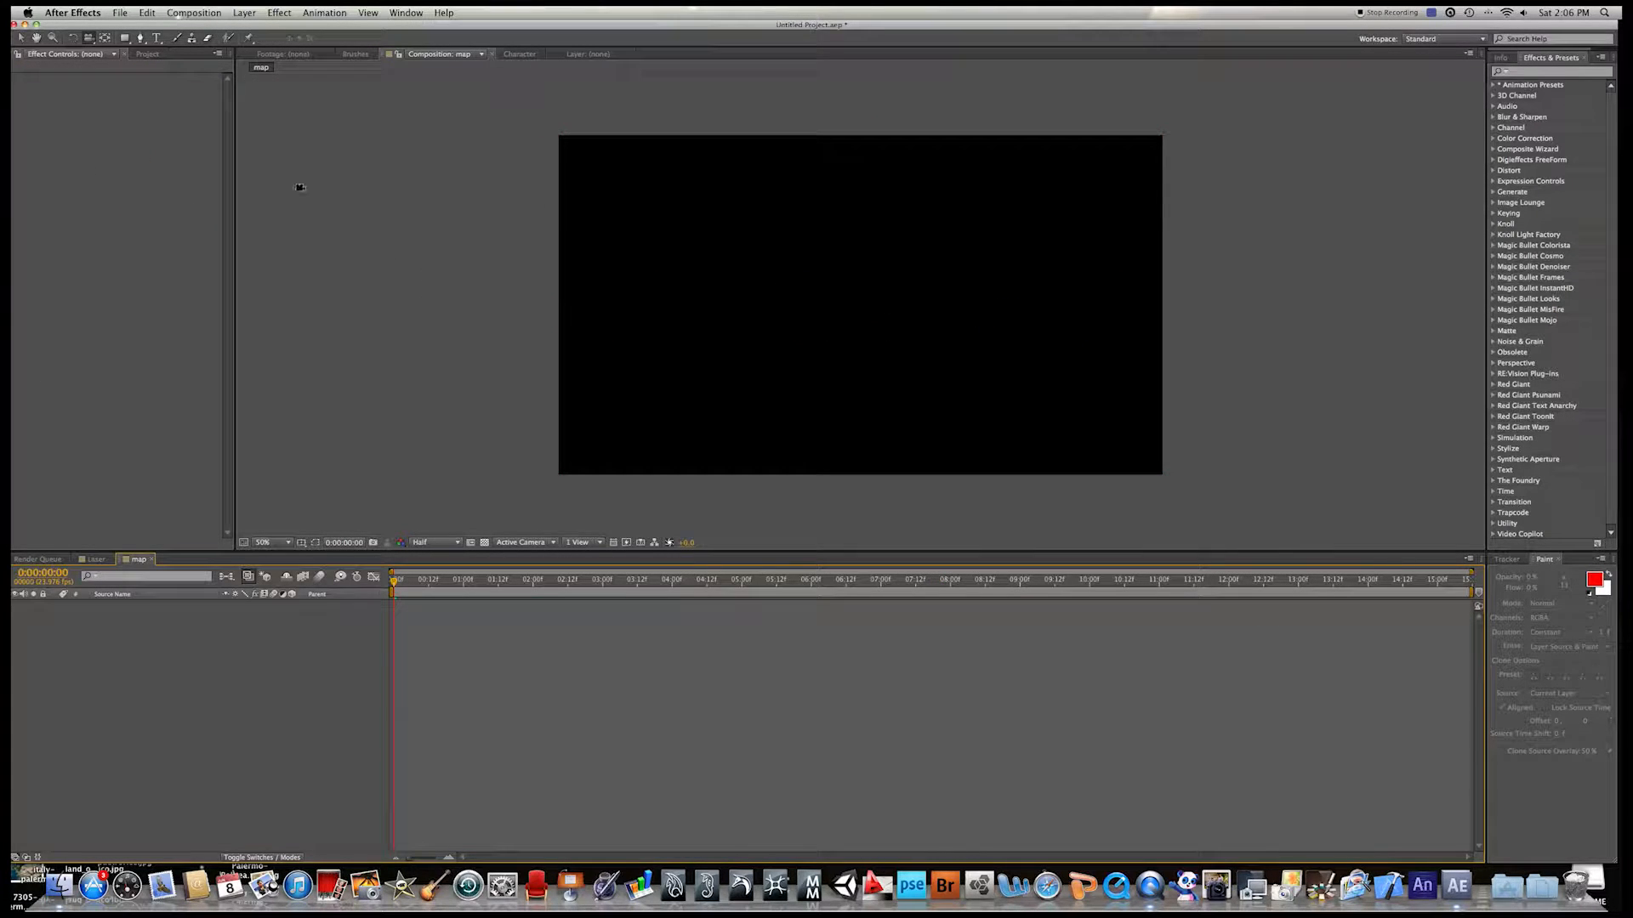
Step: Add a white 1920 × 1080 solid to the map composition
right_click(234, 631)
mouse_move(280, 637)
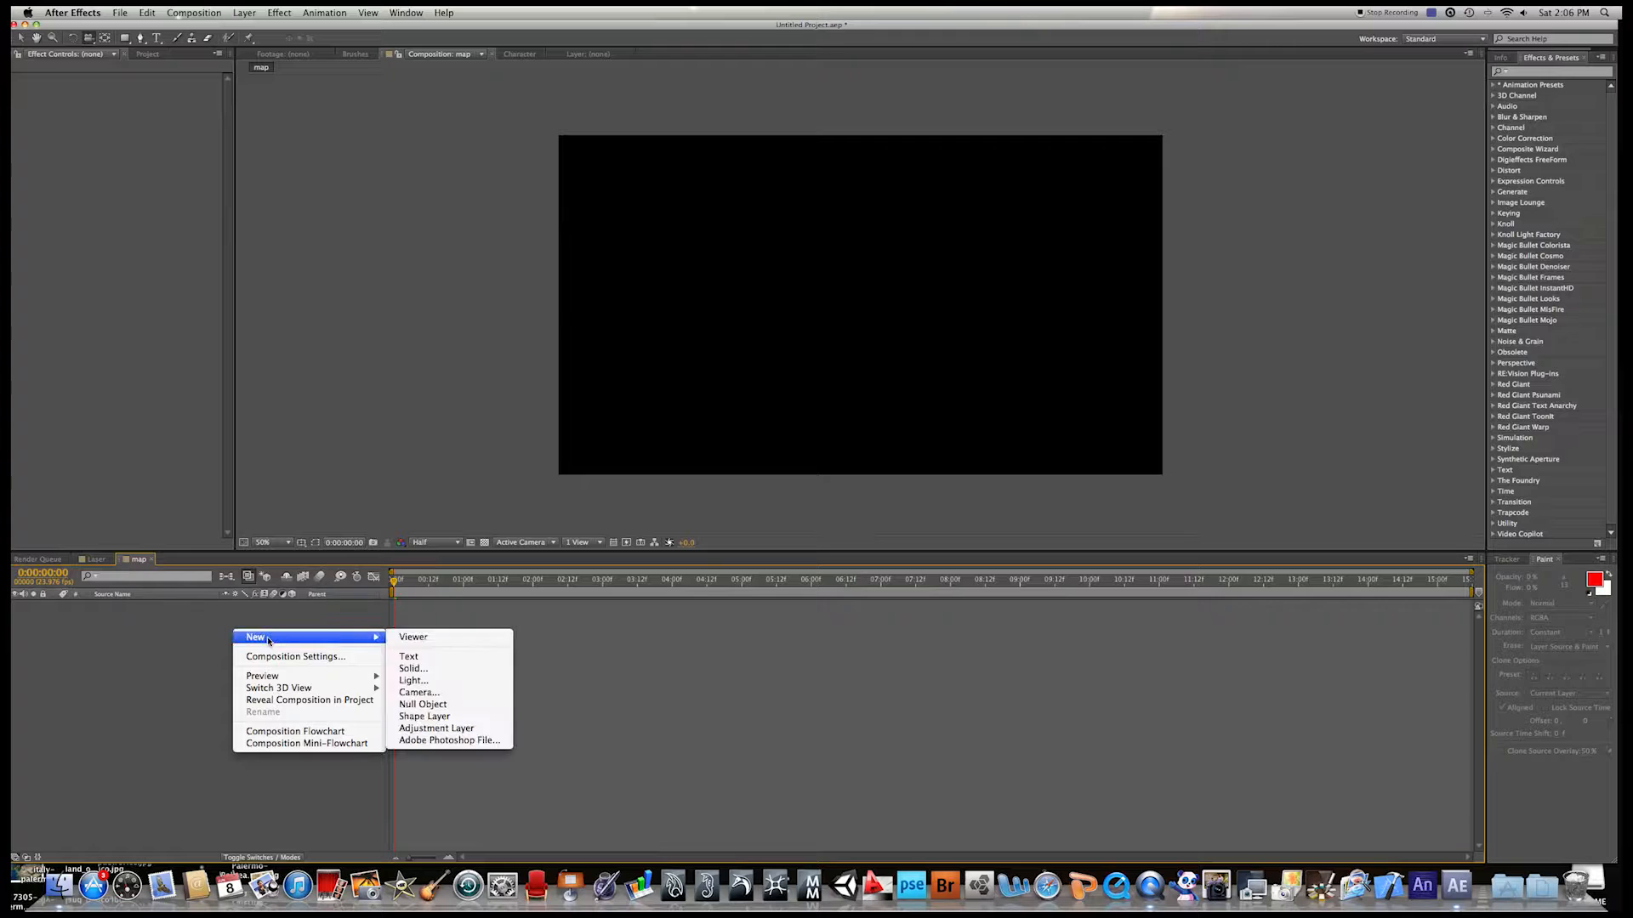
click(451, 669)
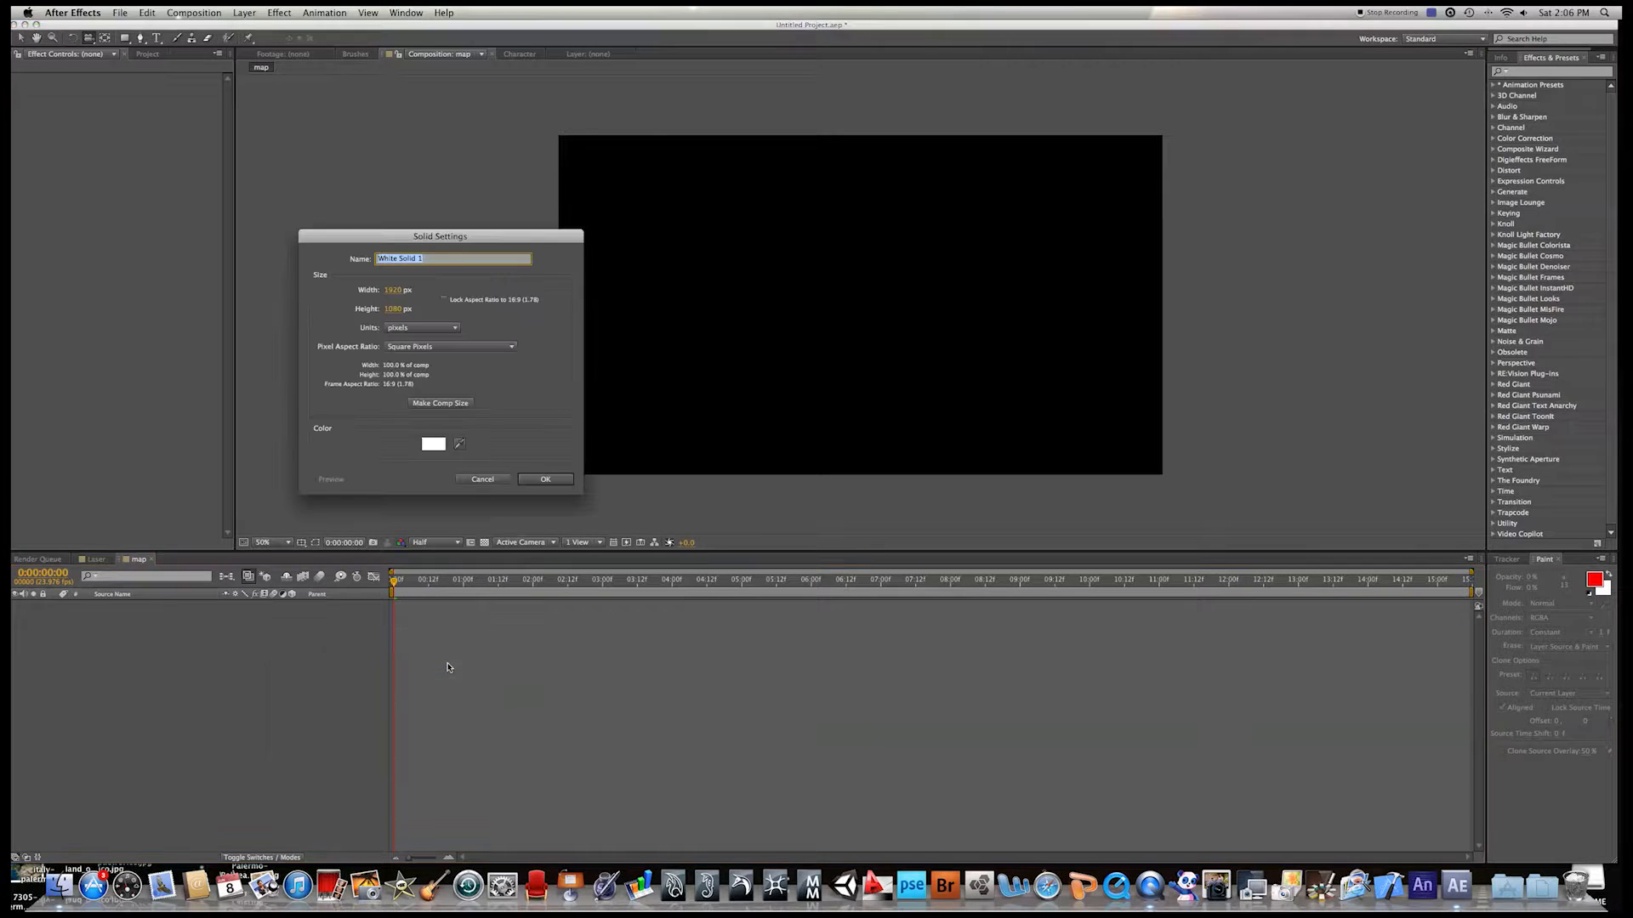
click(549, 477)
Step: Apply the Linear Wipe transition effect to the white solid
right_click(106, 476)
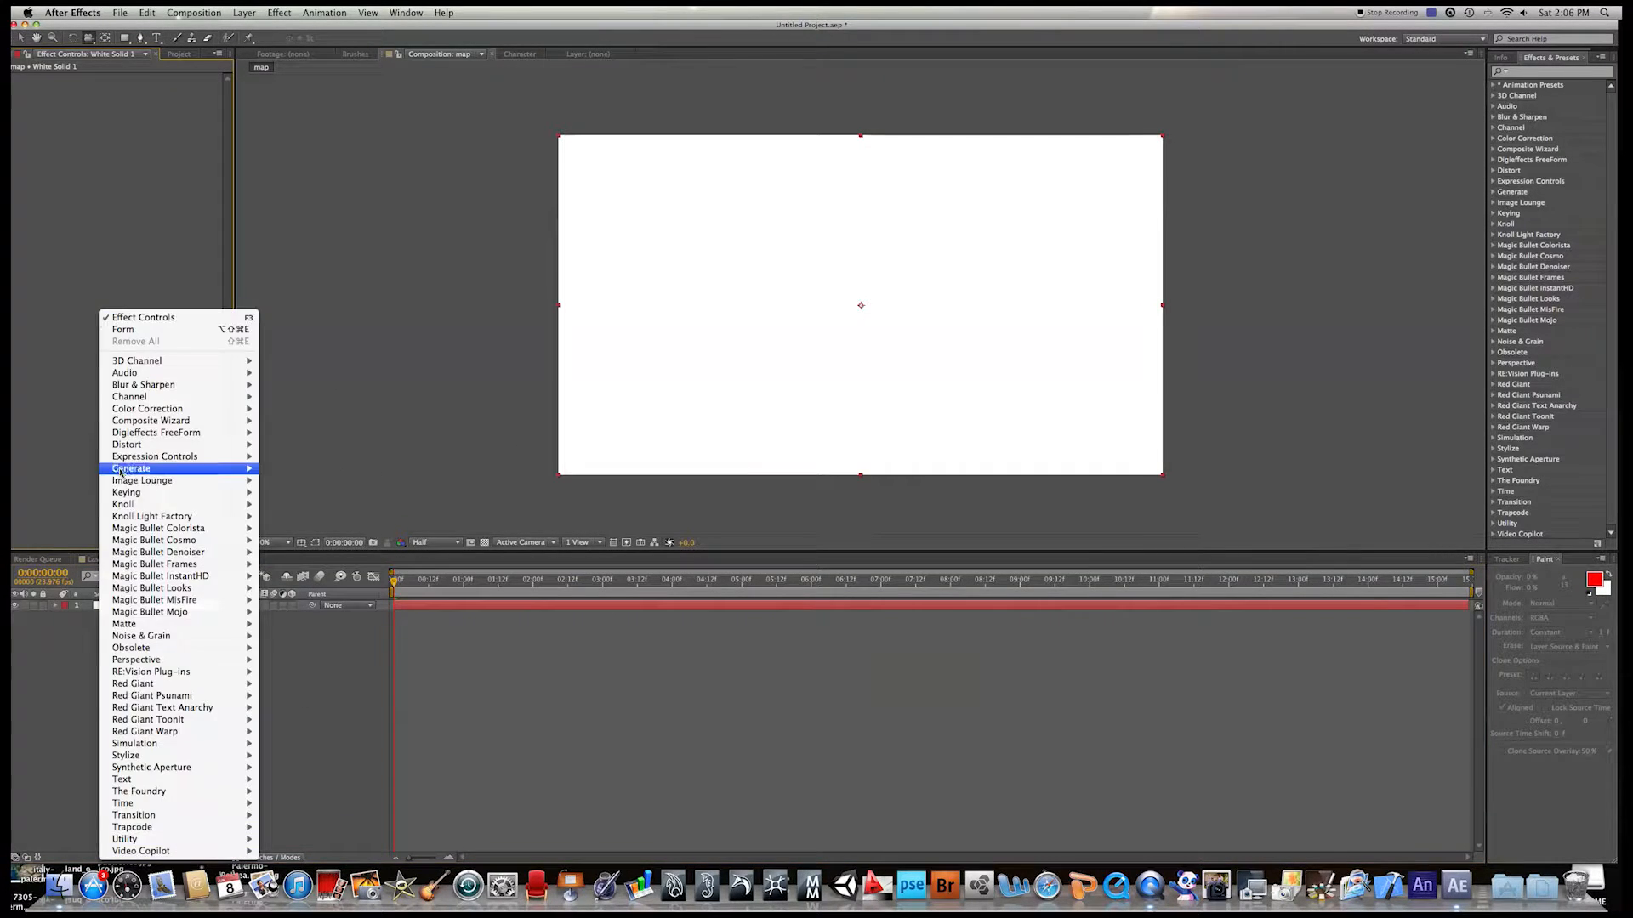
mouse_move(189, 821)
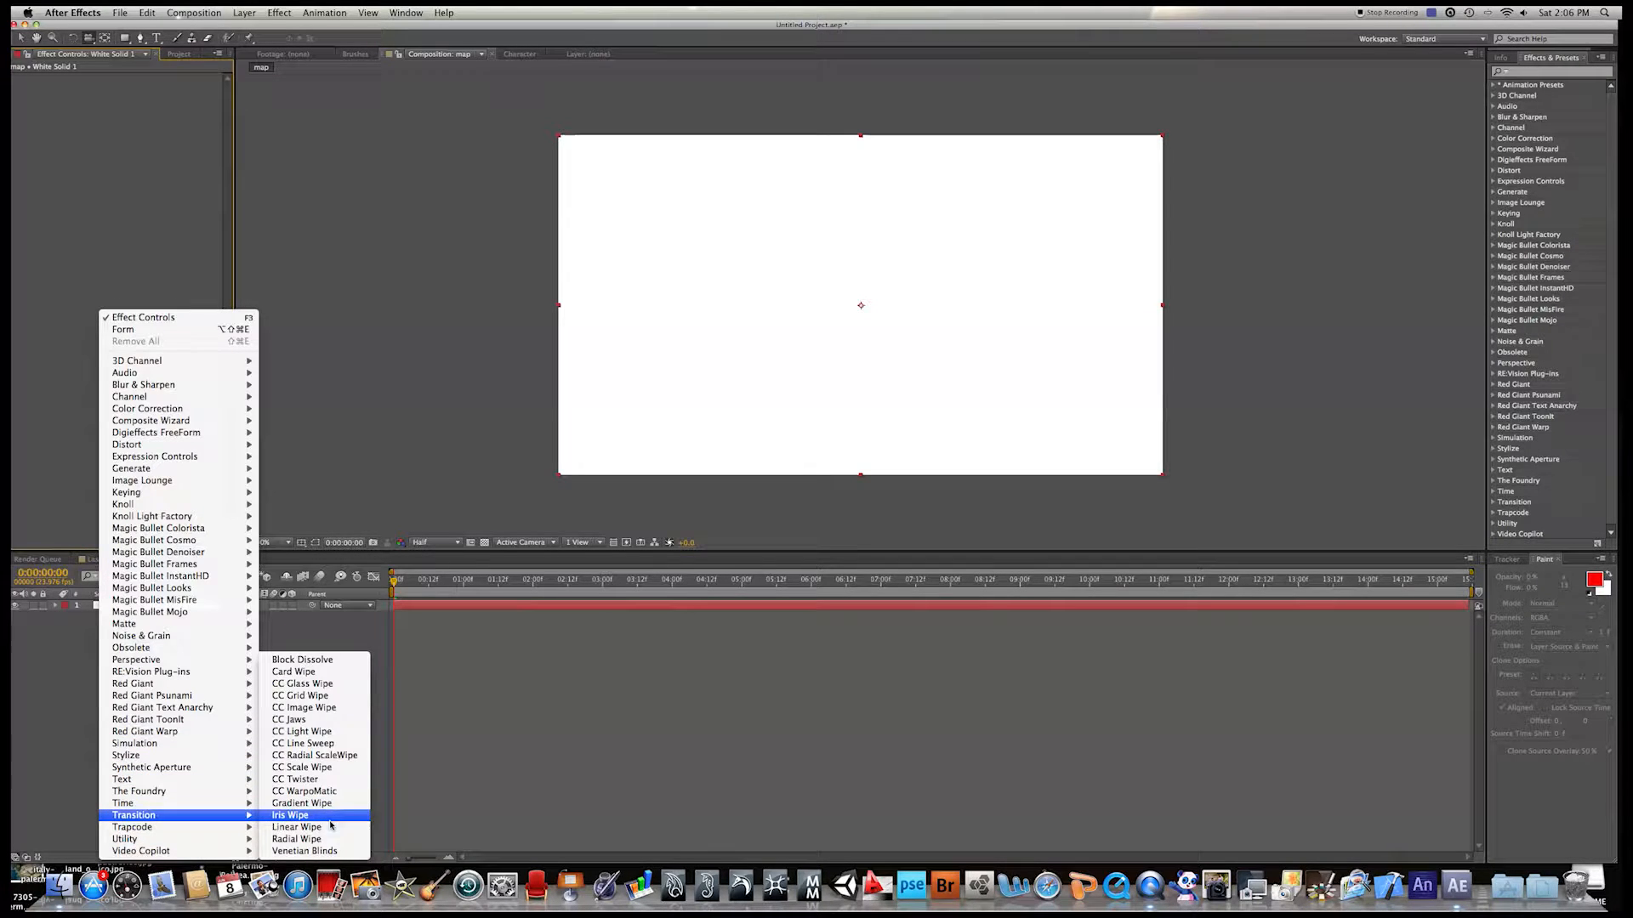
click(332, 828)
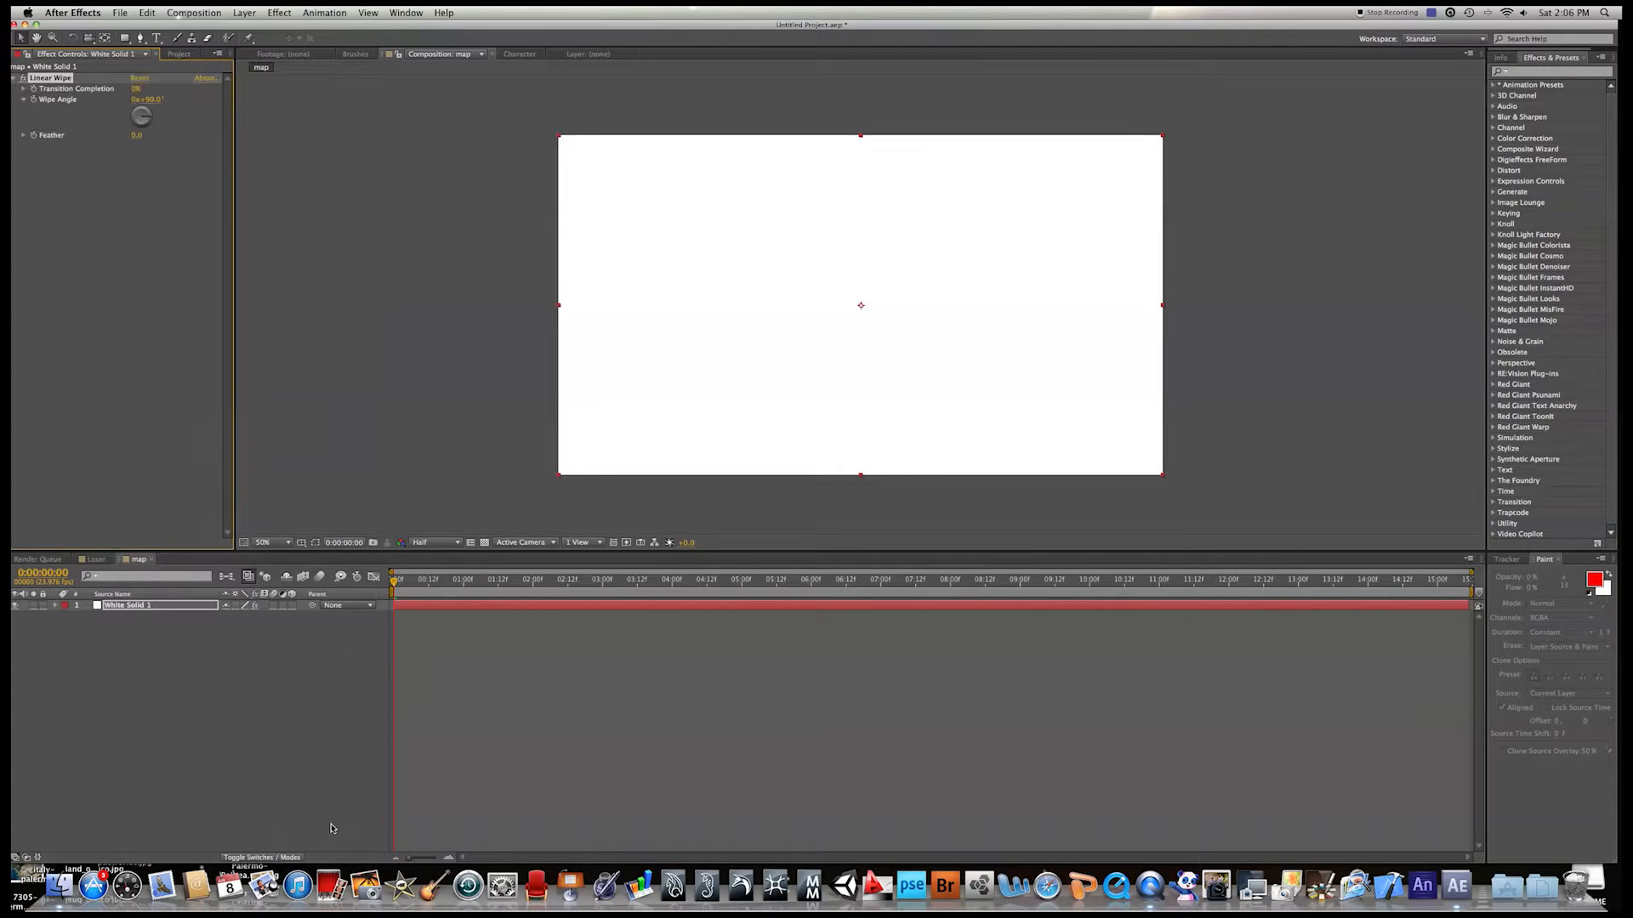
Step: Keyframe the white solid's Linear Wipe Transition Completion from 0% at the start to 100% at 0:00:01:00
click(55, 605)
click(66, 615)
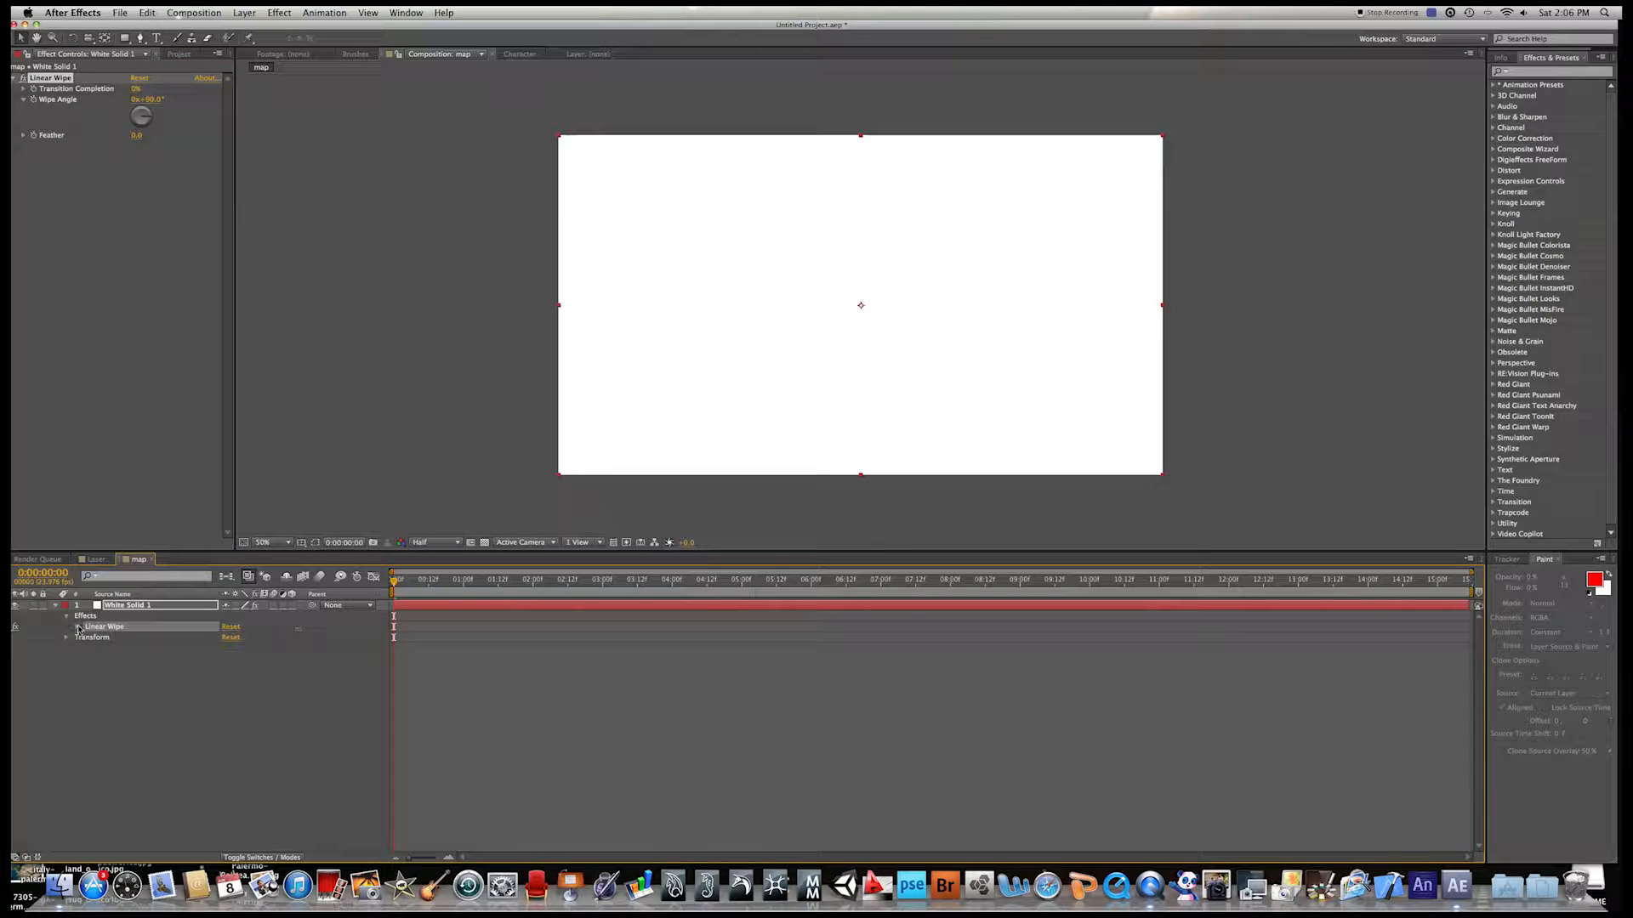
click(76, 627)
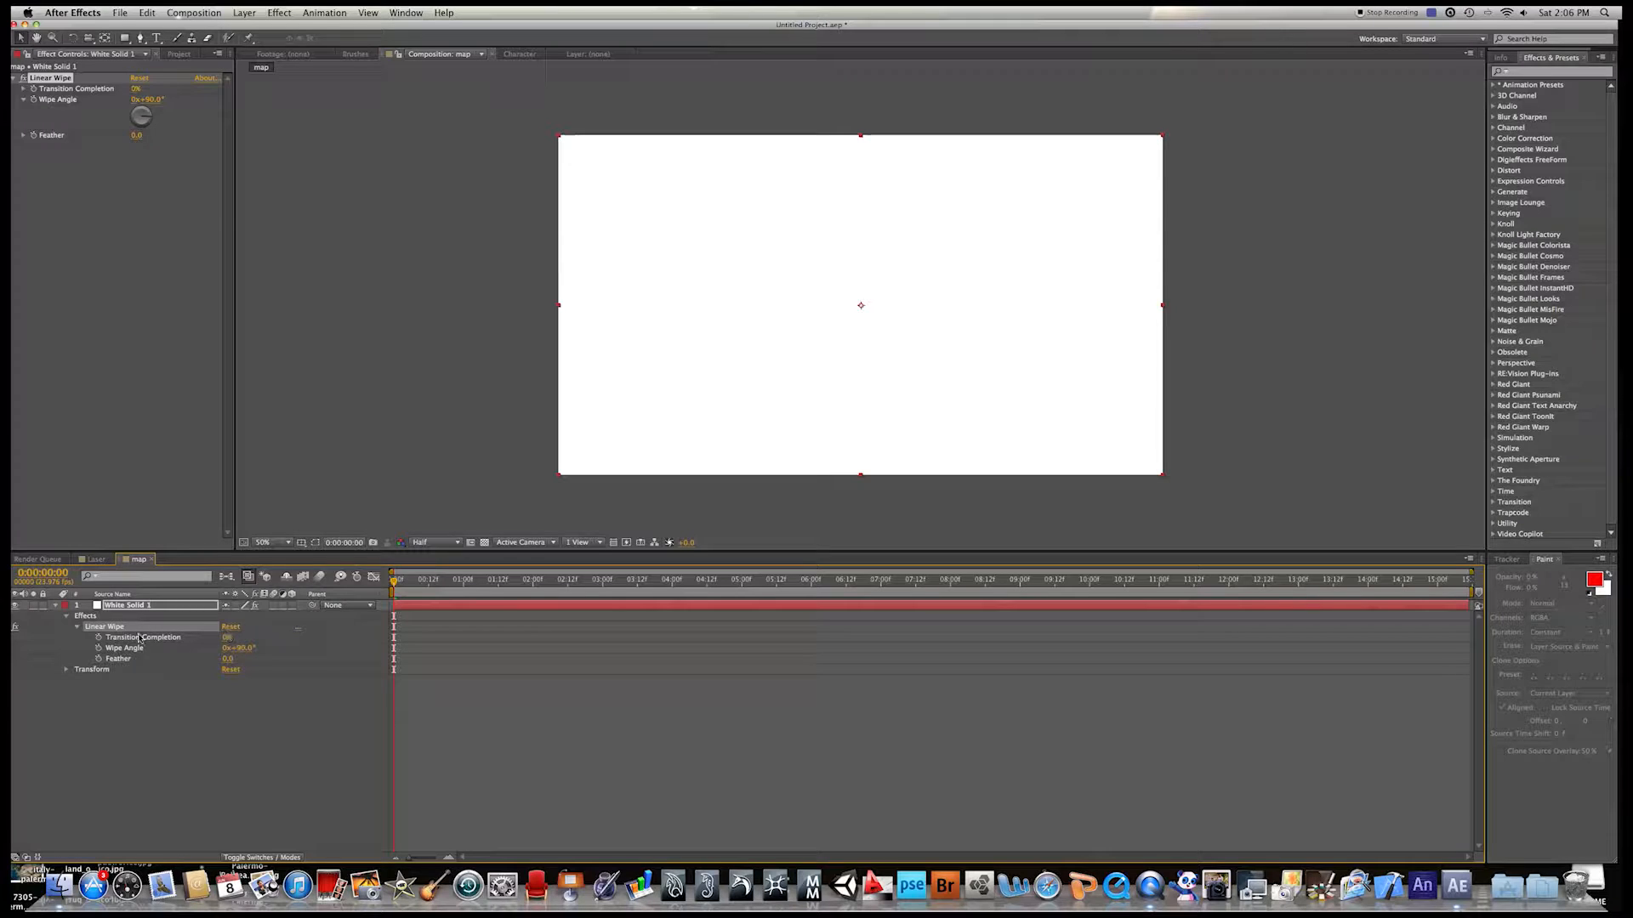
click(100, 637)
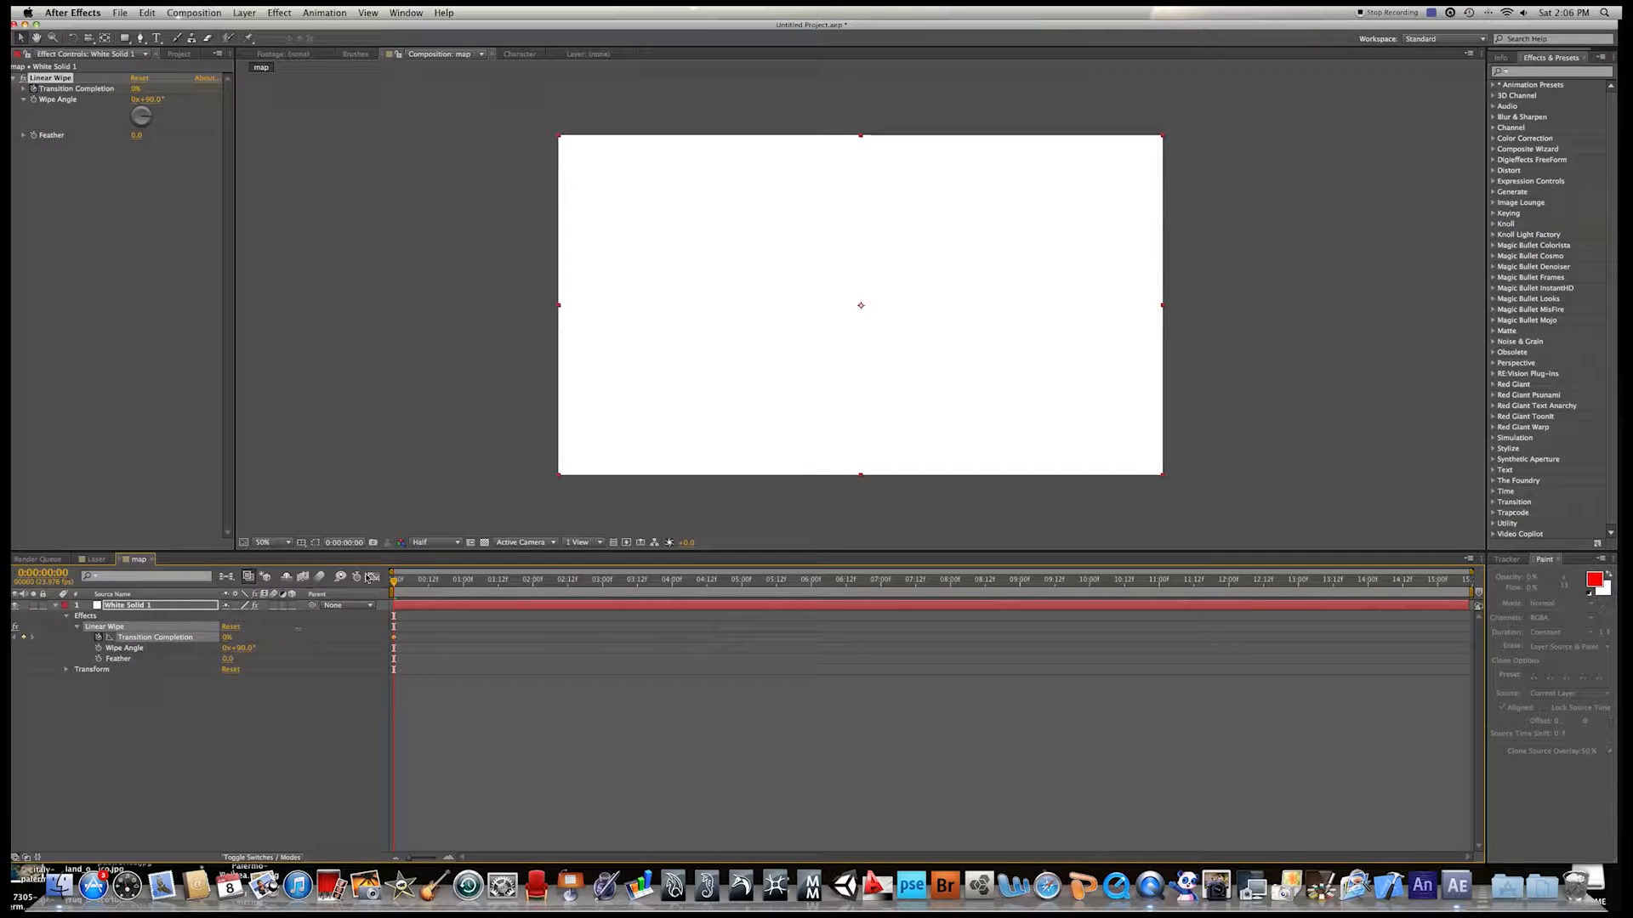
drag(392, 585, 463, 582)
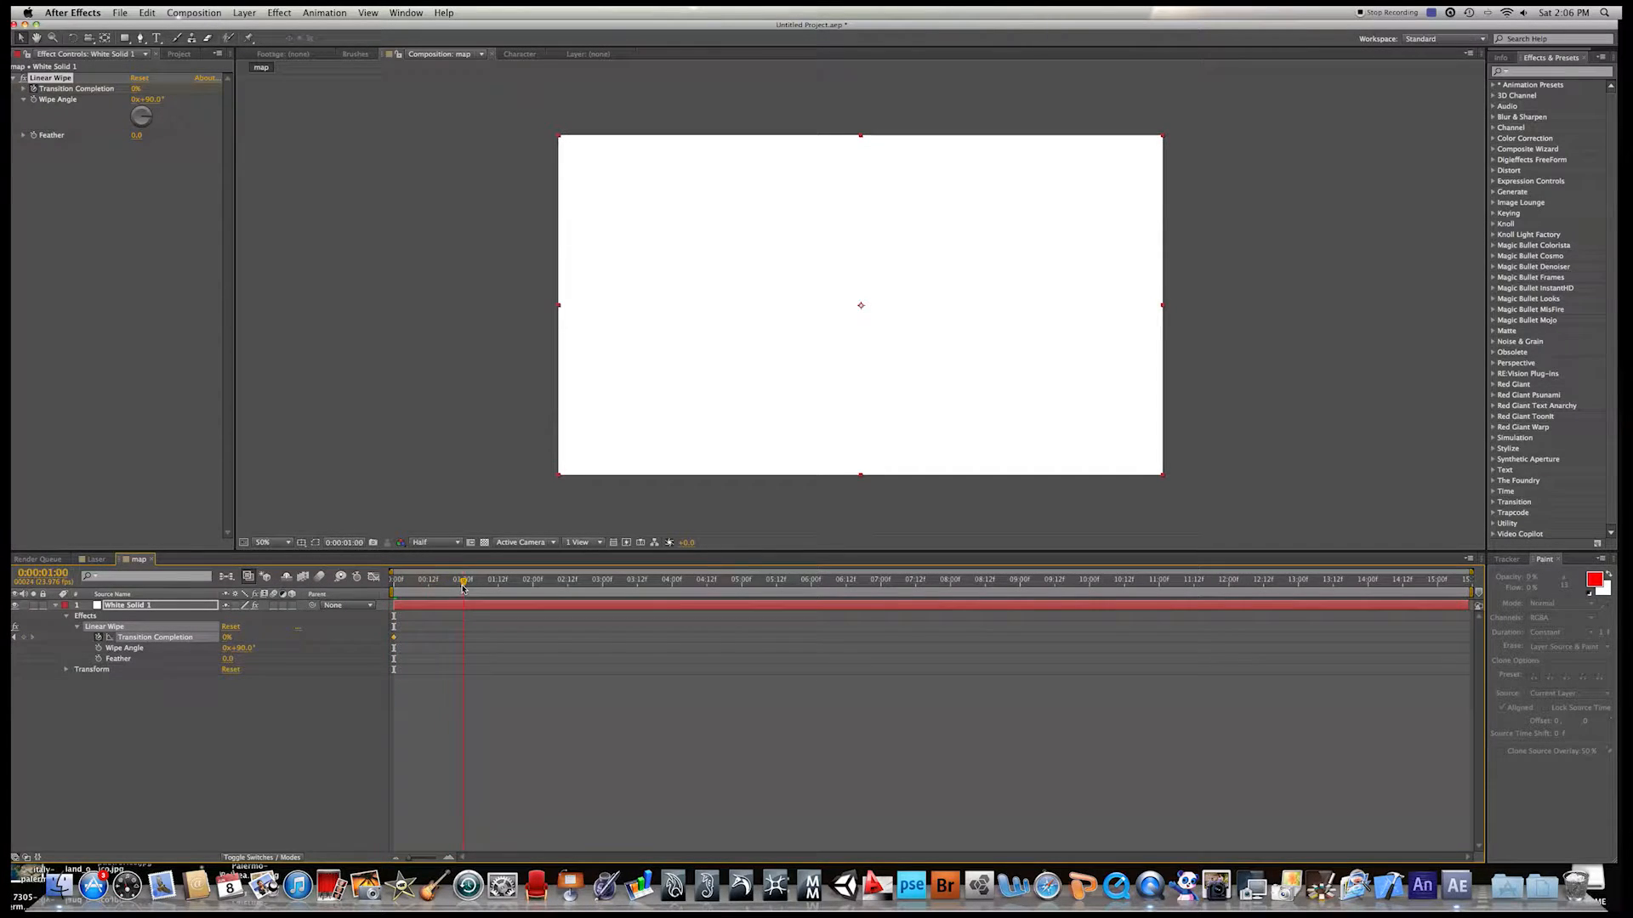
click(227, 637)
text(100)
key(Return)
mouse_move(464, 582)
mouse_down()
mouse_move(378, 583)
mouse_move(464, 586)
mouse_up()
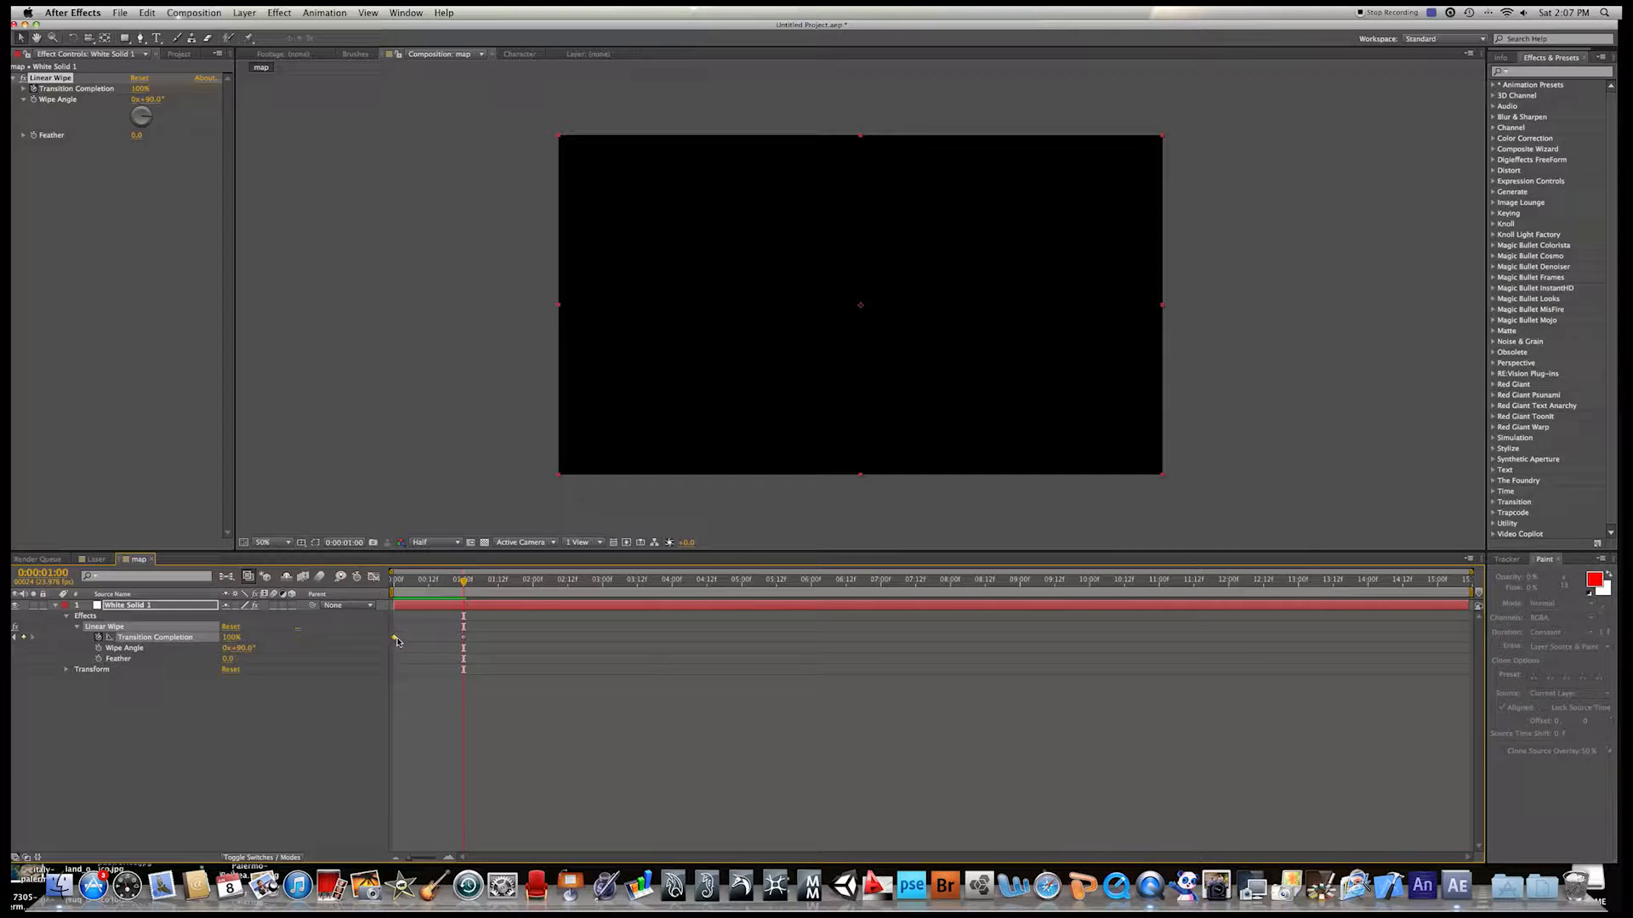
Step: Swap the two Transition Completion keyframes so the wipe runs from 100% to 0%, and set Feather to 52
mouse_move(394, 641)
mouse_down()
mouse_move(506, 649)
mouse_move(394, 637)
mouse_up()
drag(511, 638, 463, 646)
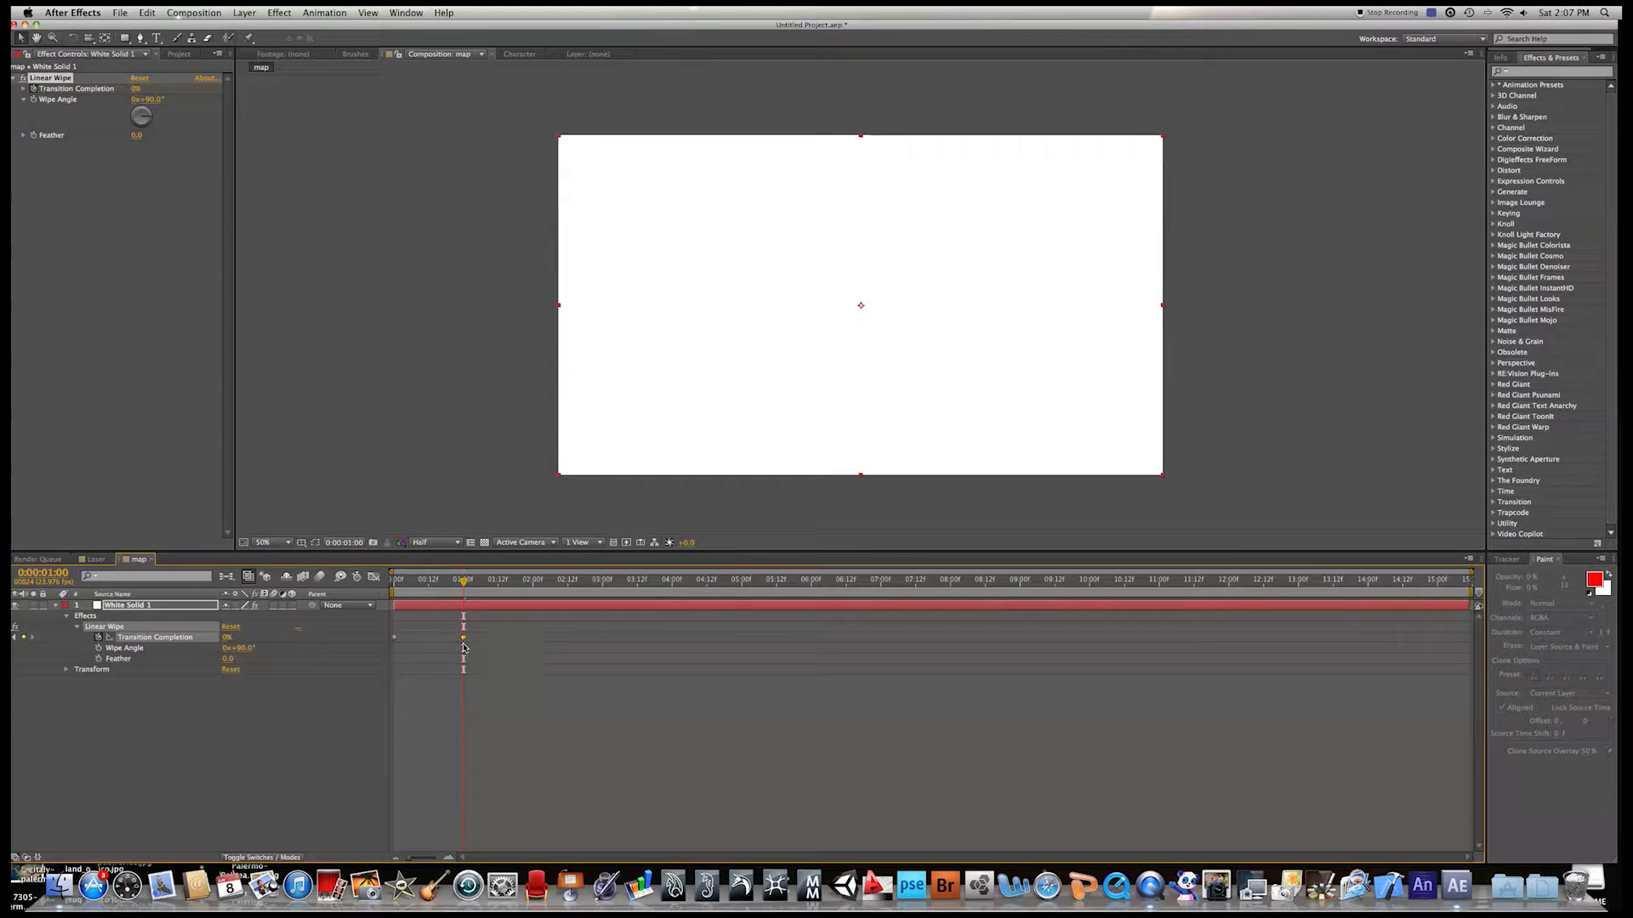
drag(226, 659, 259, 662)
drag(463, 580, 432, 586)
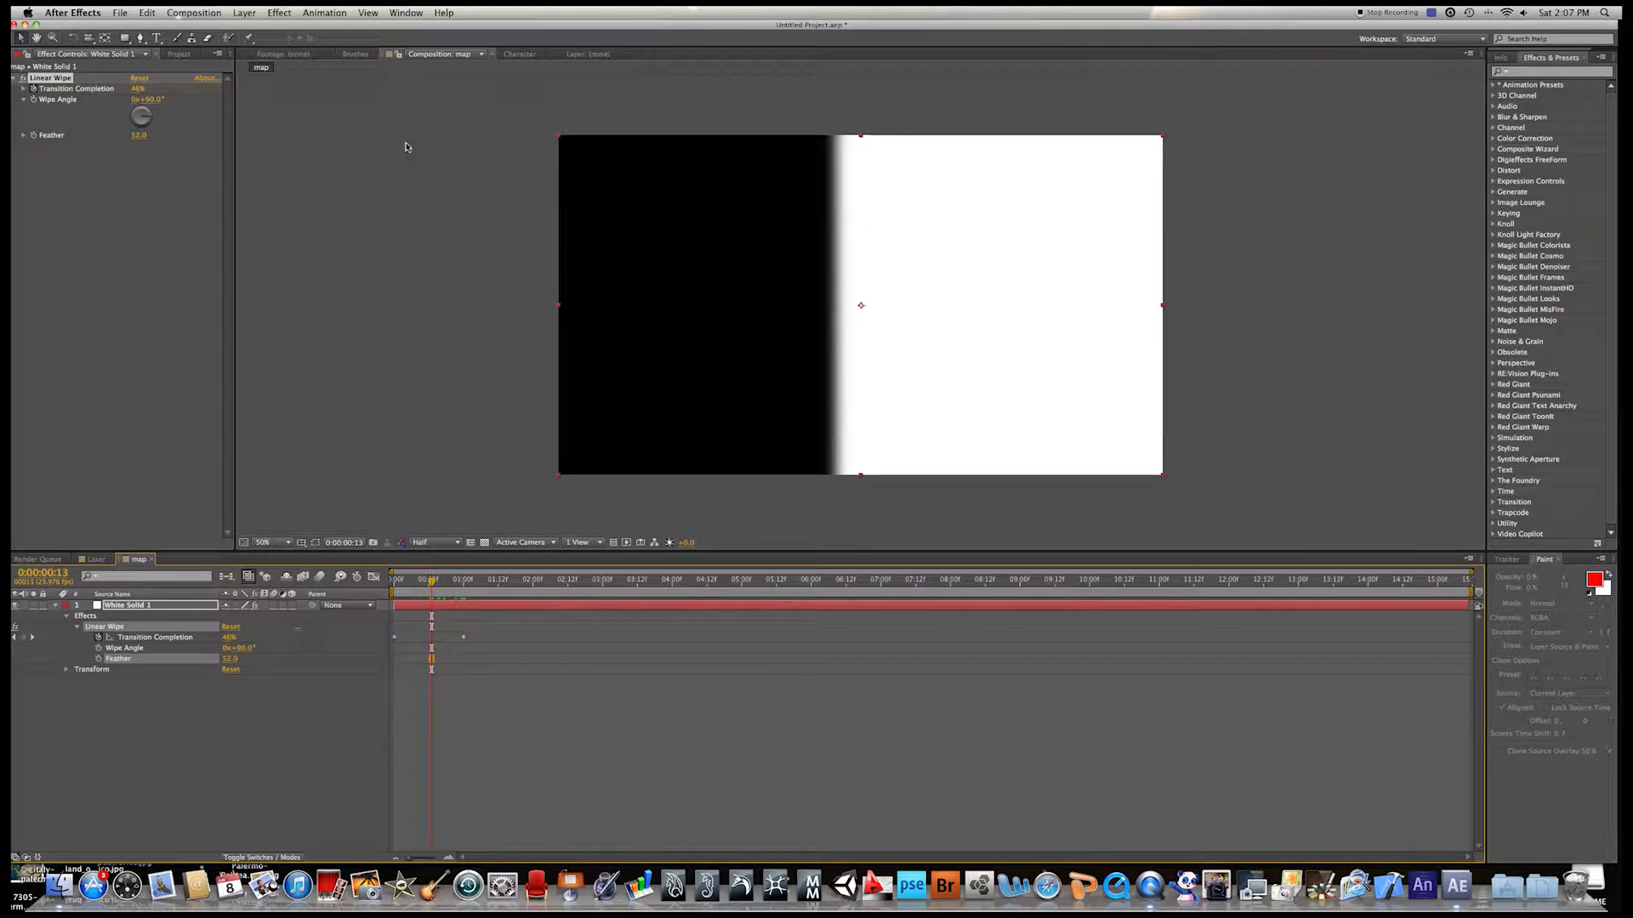
Step: Add the map composition to the Laser composition, place it beneath the Laser layer and hide it
click(92, 559)
click(153, 54)
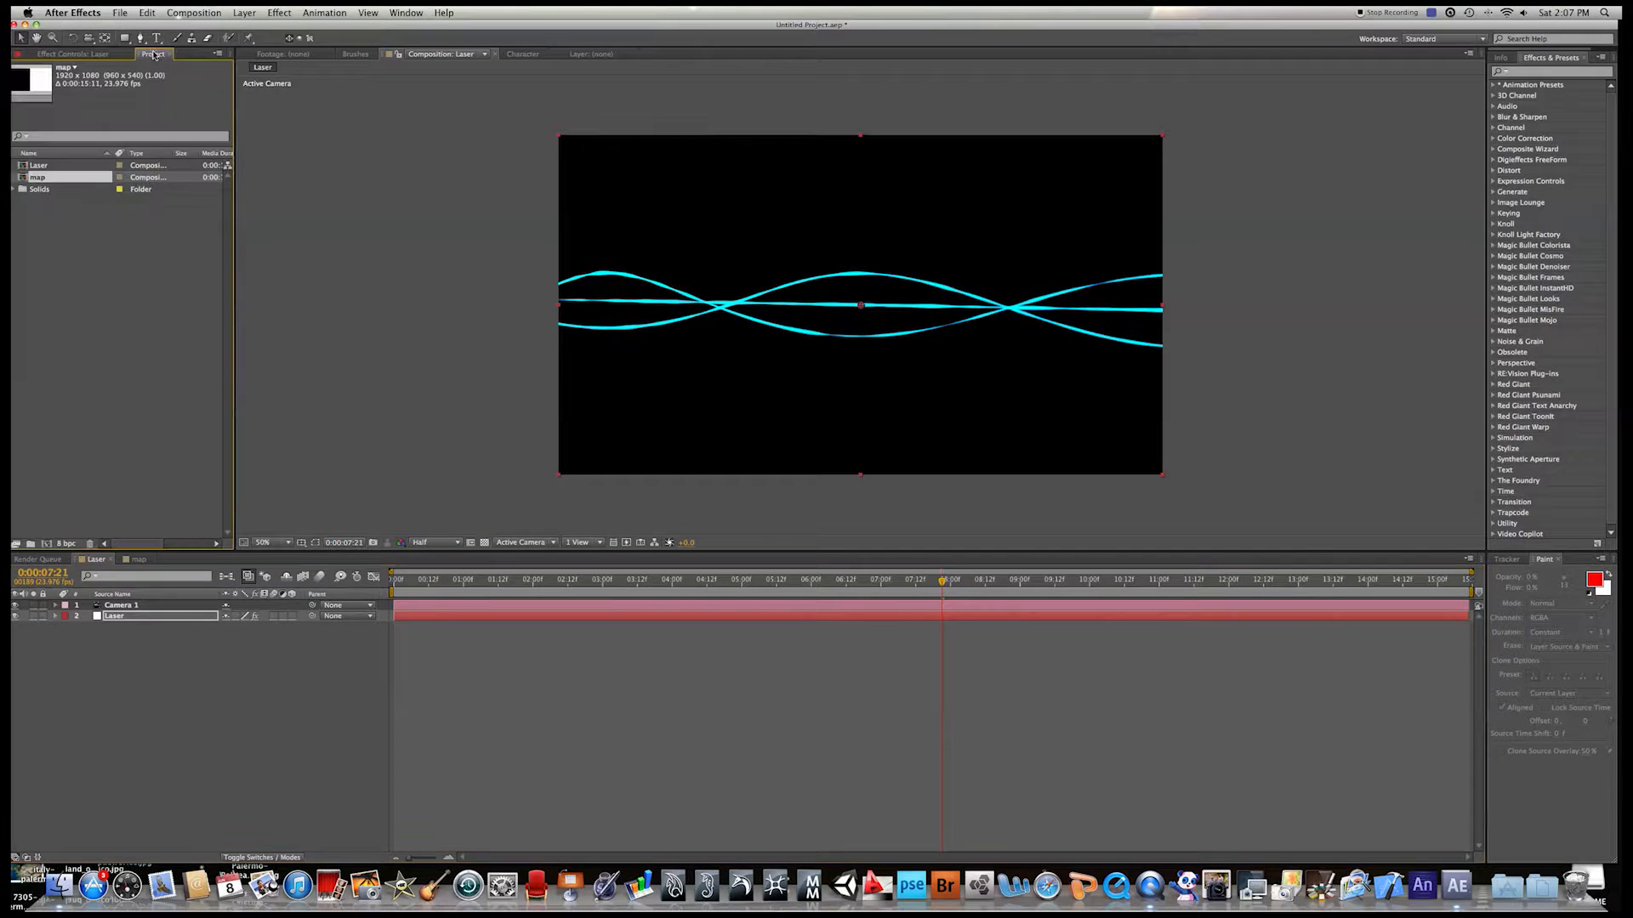
drag(24, 178, 405, 616)
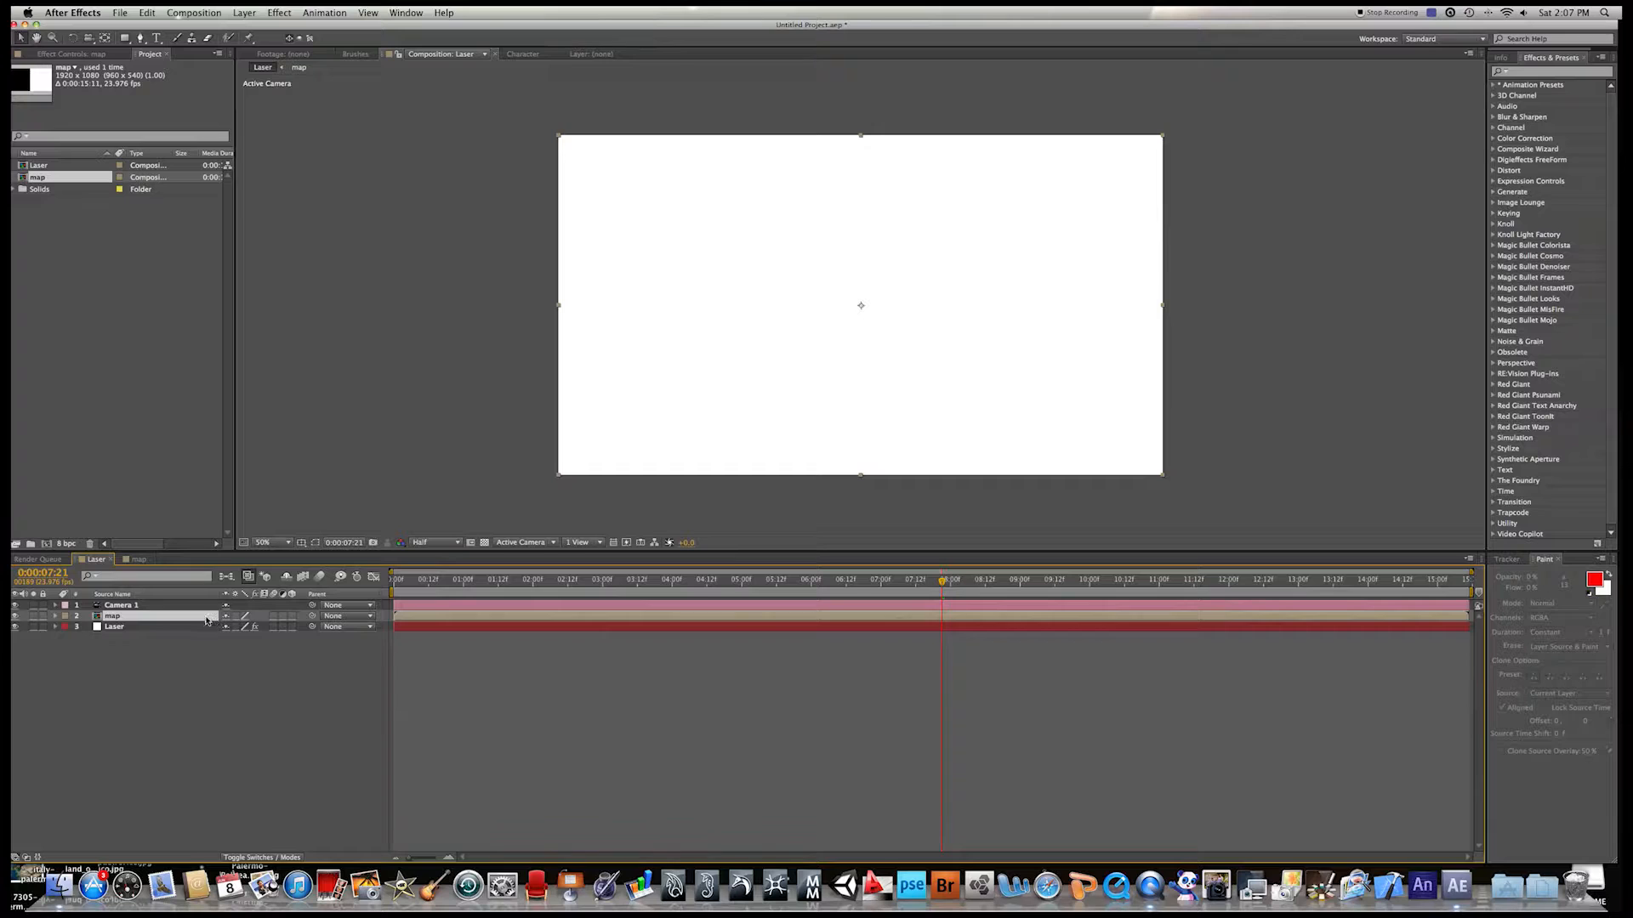
drag(206, 621, 205, 635)
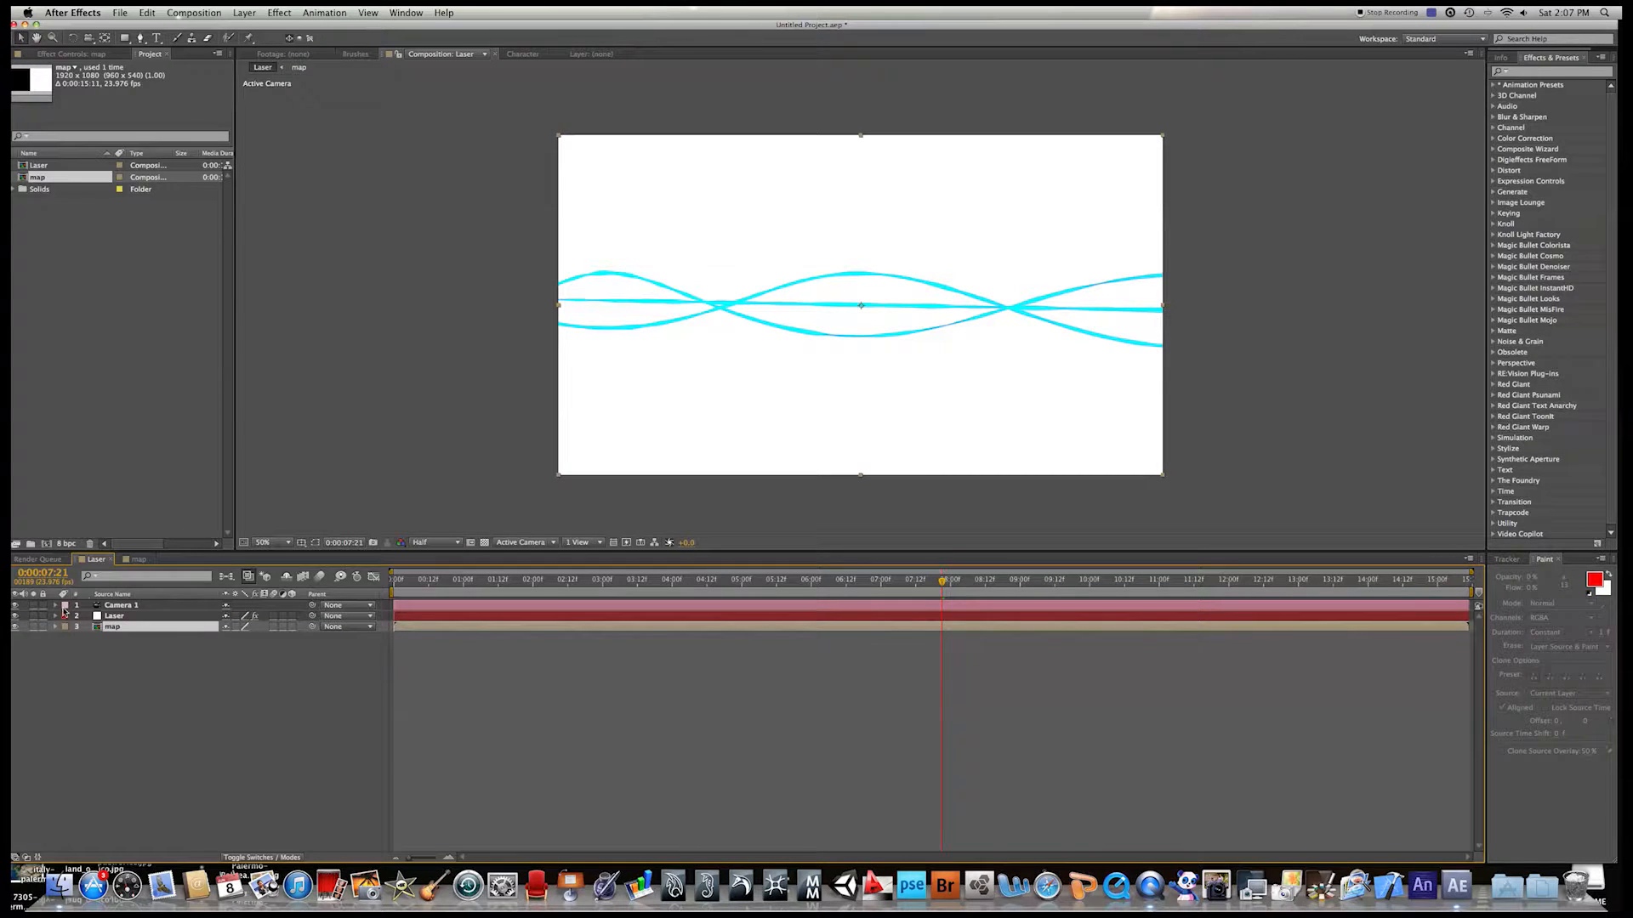
click(15, 626)
Step: In the Laser layer's Form Color and Alpha layer map, use layer map, Functionality A to A and Map Over XY
click(132, 617)
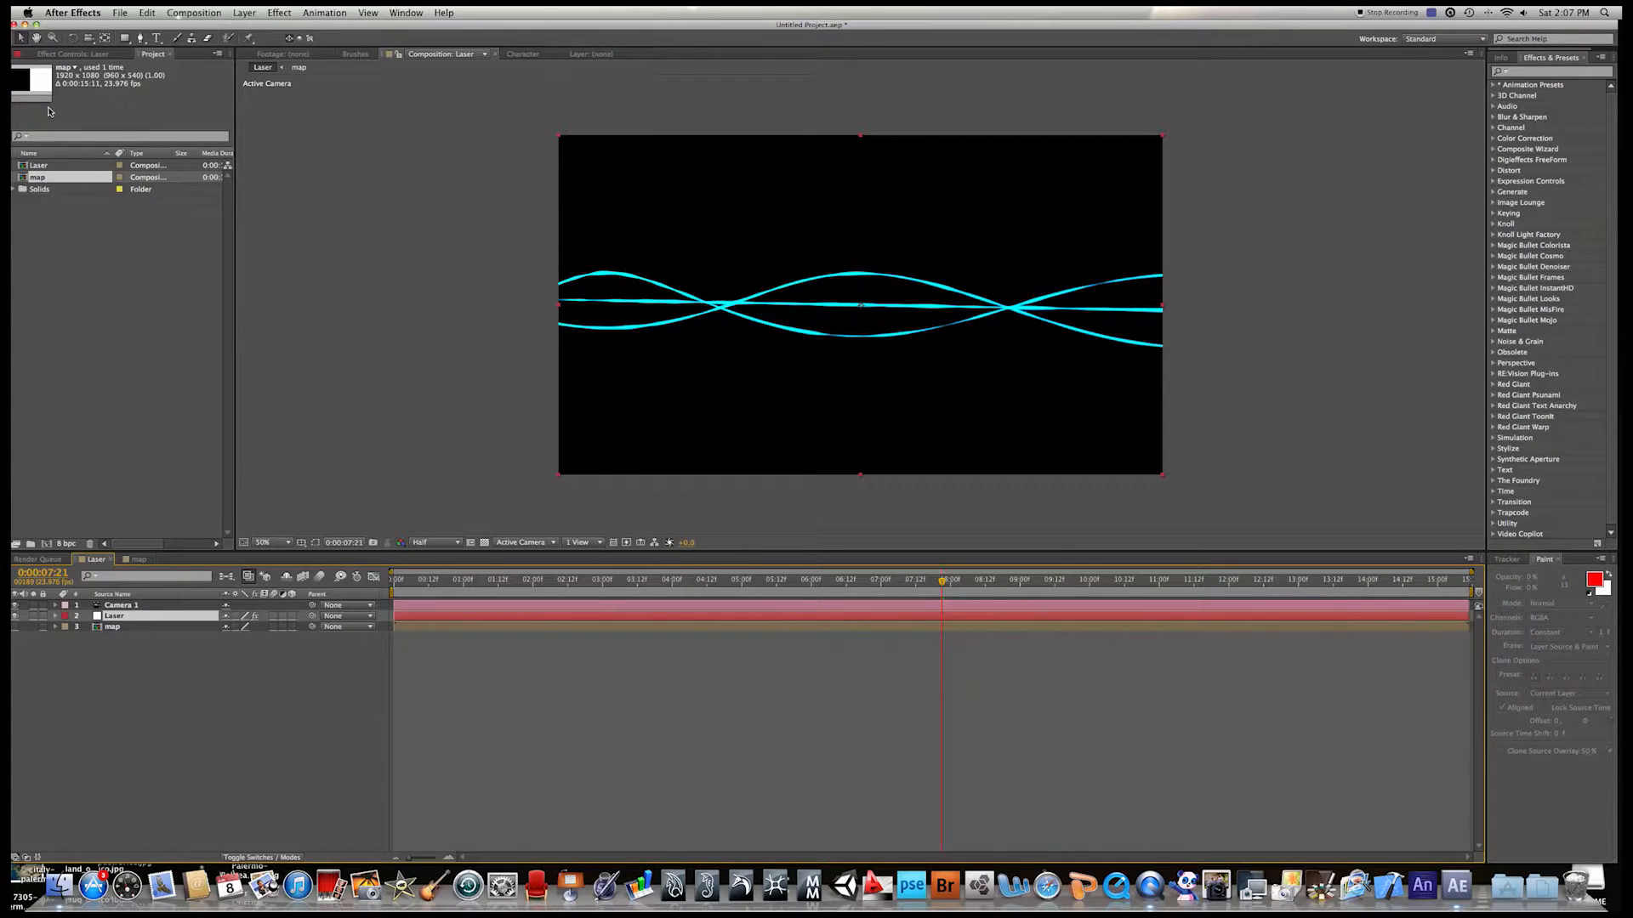
click(71, 53)
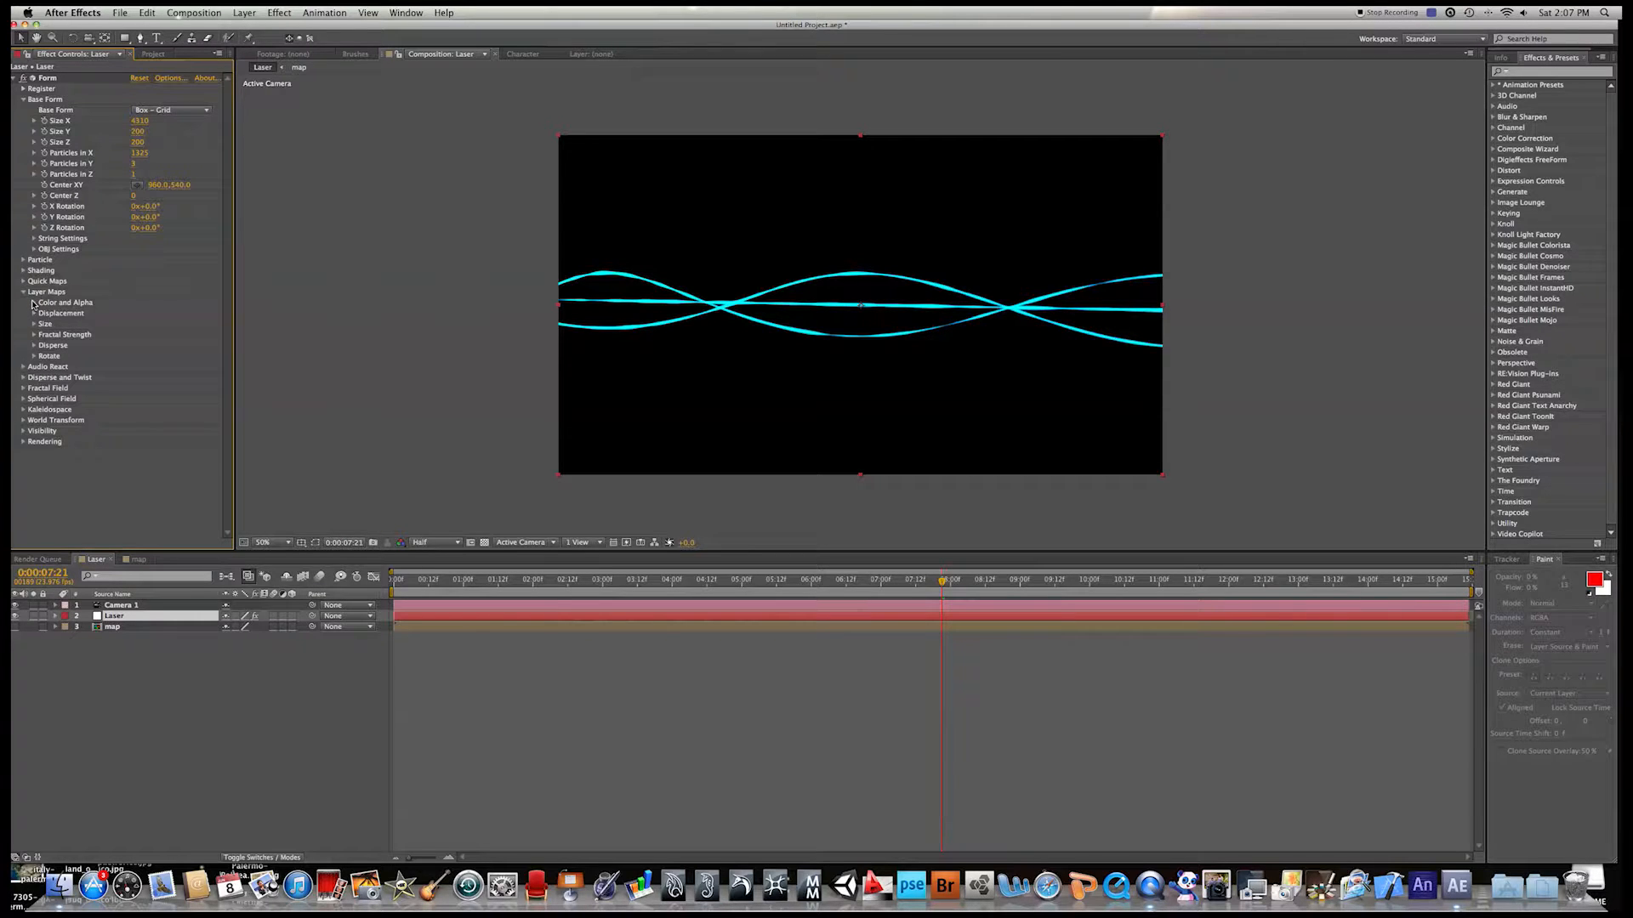
click(33, 303)
click(180, 314)
click(164, 357)
click(170, 324)
click(178, 359)
click(179, 335)
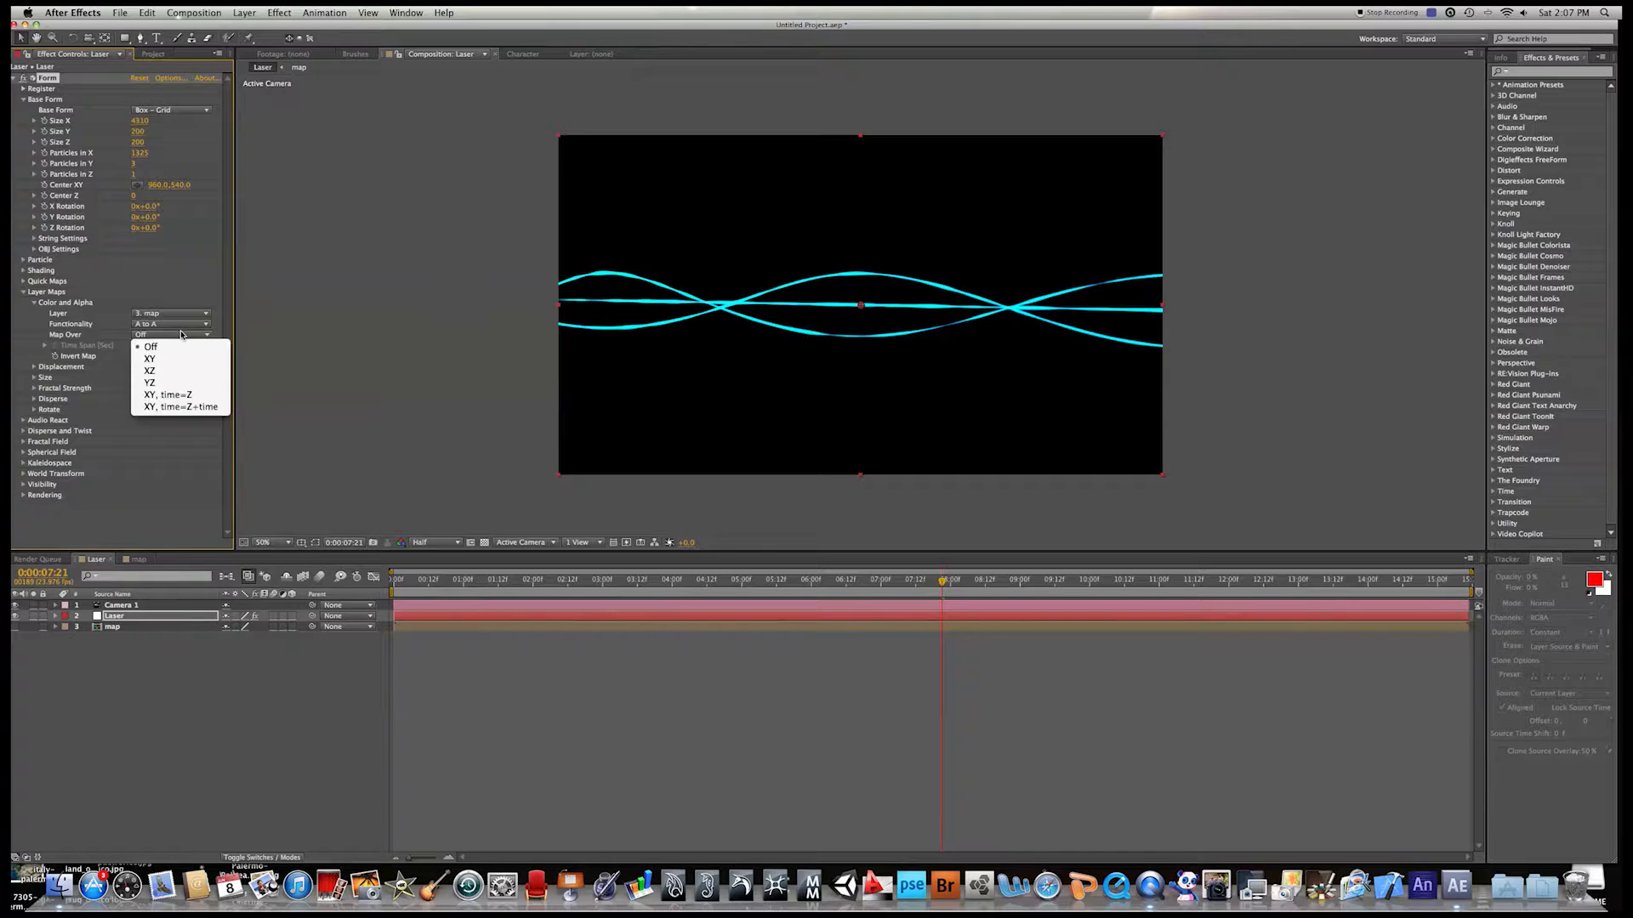
click(170, 360)
drag(396, 581, 460, 587)
Step: Change the map's Transition Completion keyframes to 0% at the start and 100% at 0:00:00:23, and check the Laser composition
click(115, 628)
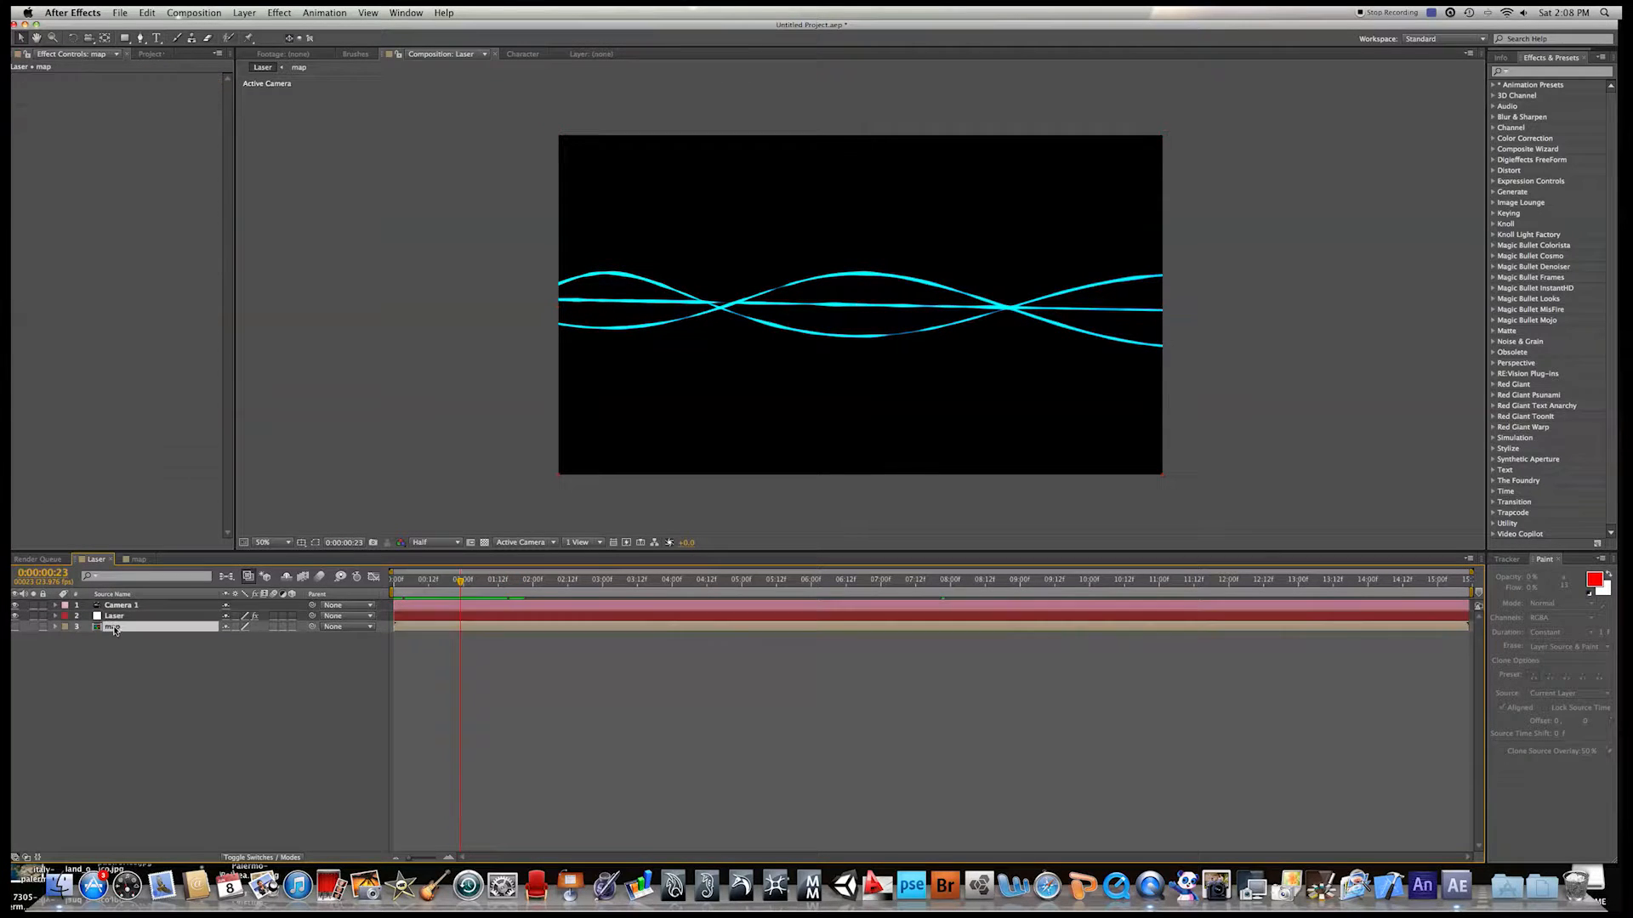
click(113, 620)
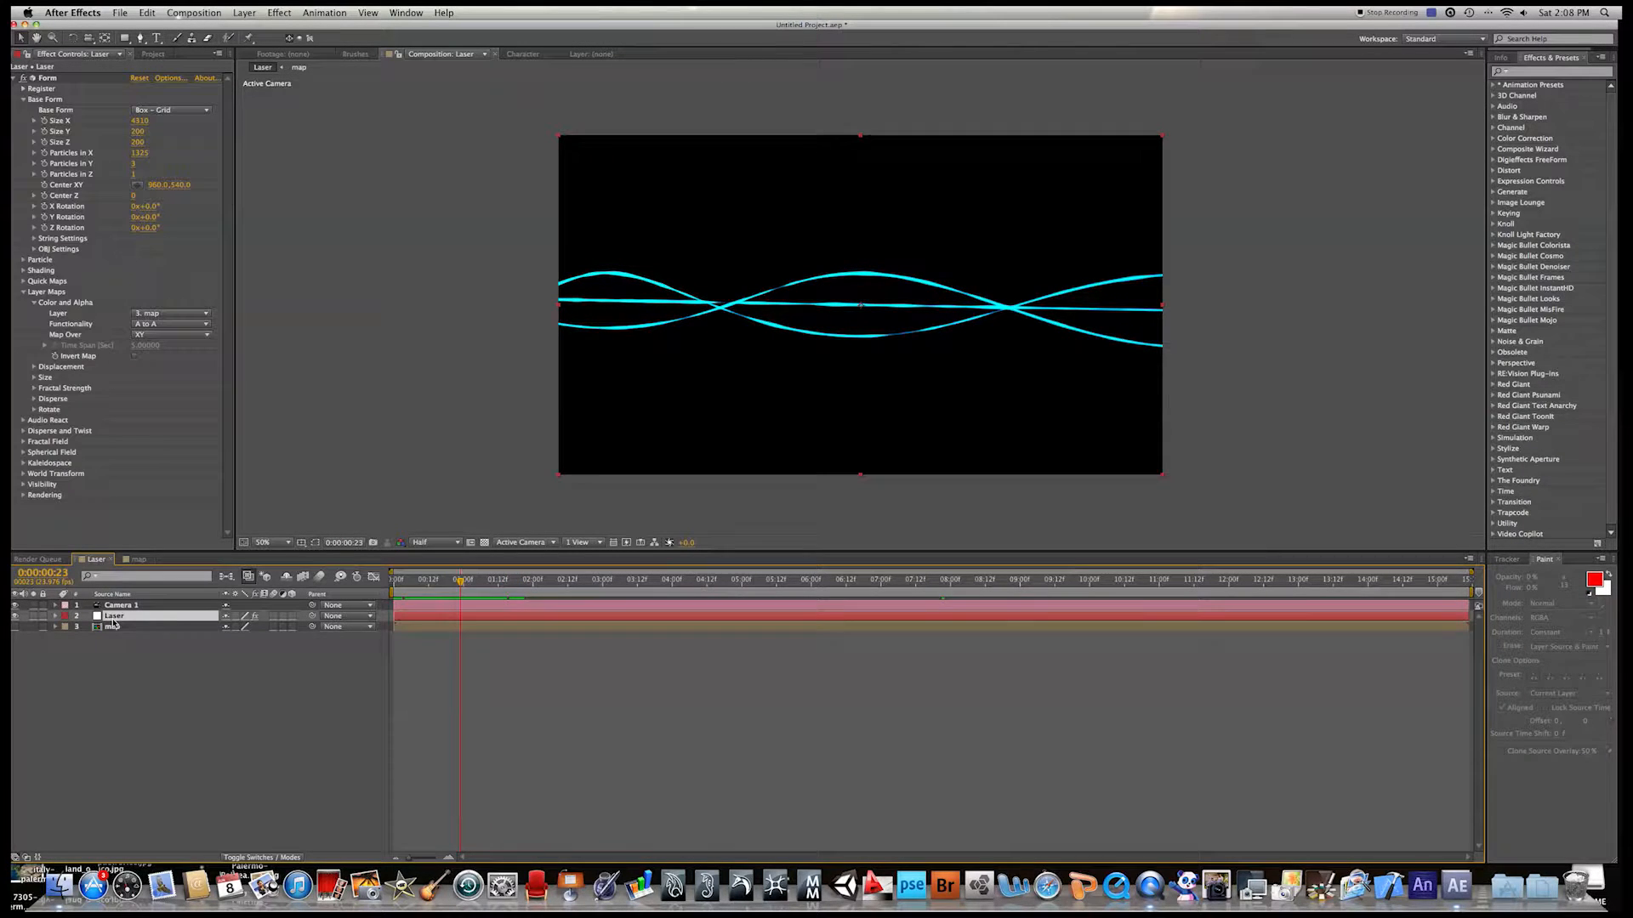
click(139, 559)
mouse_move(393, 638)
mouse_down()
mouse_move(508, 639)
mouse_move(394, 639)
mouse_up()
drag(508, 640, 460, 639)
mouse_move(459, 583)
mouse_down()
mouse_move(394, 582)
mouse_move(437, 582)
mouse_up()
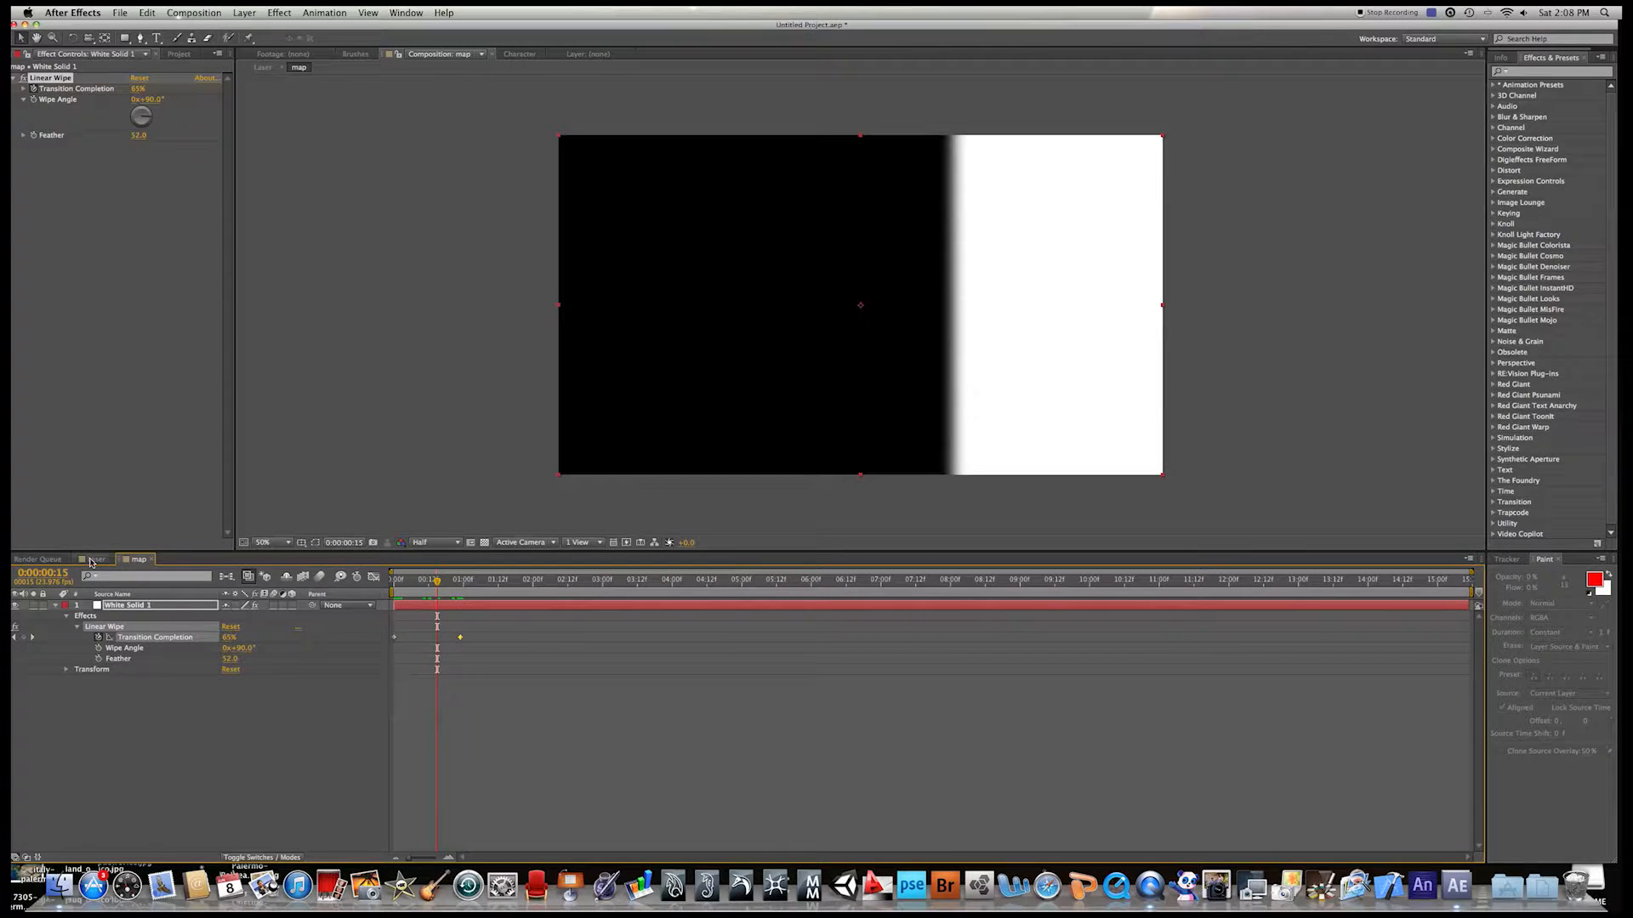
click(91, 561)
mouse_move(400, 583)
mouse_down()
mouse_move(455, 587)
mouse_move(391, 584)
mouse_up()
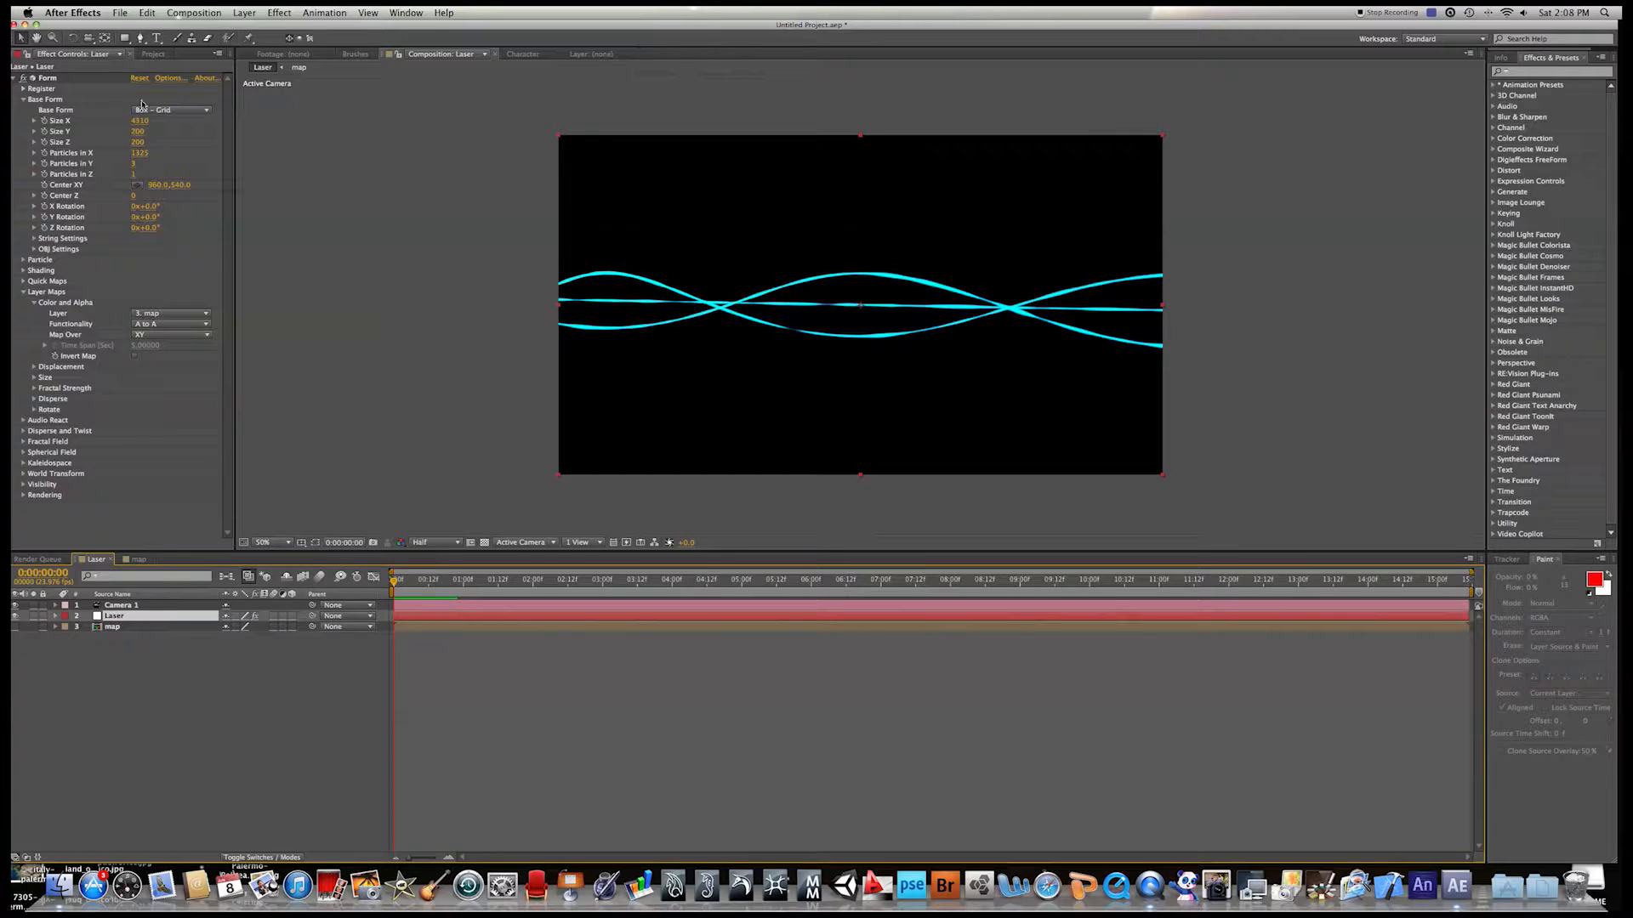
Step: Orbit the camera so the laser strands recede into depth at an angle, and scrub the animation's start
click(90, 38)
drag(888, 305, 779, 299)
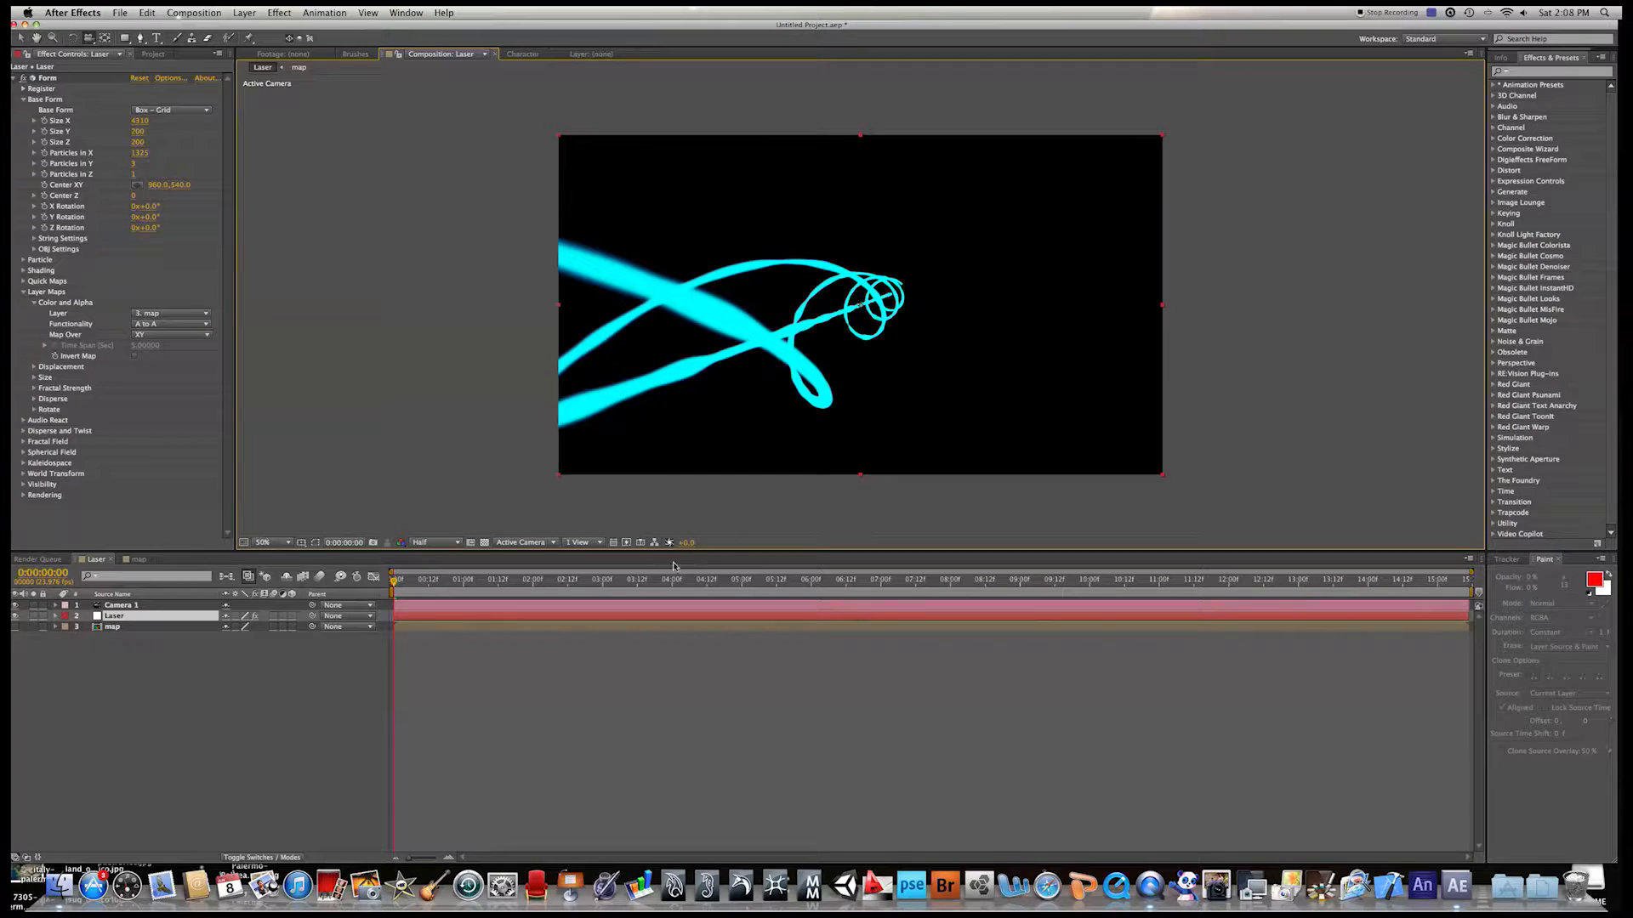
mouse_move(393, 586)
mouse_down()
mouse_move(474, 585)
mouse_move(380, 582)
mouse_up()
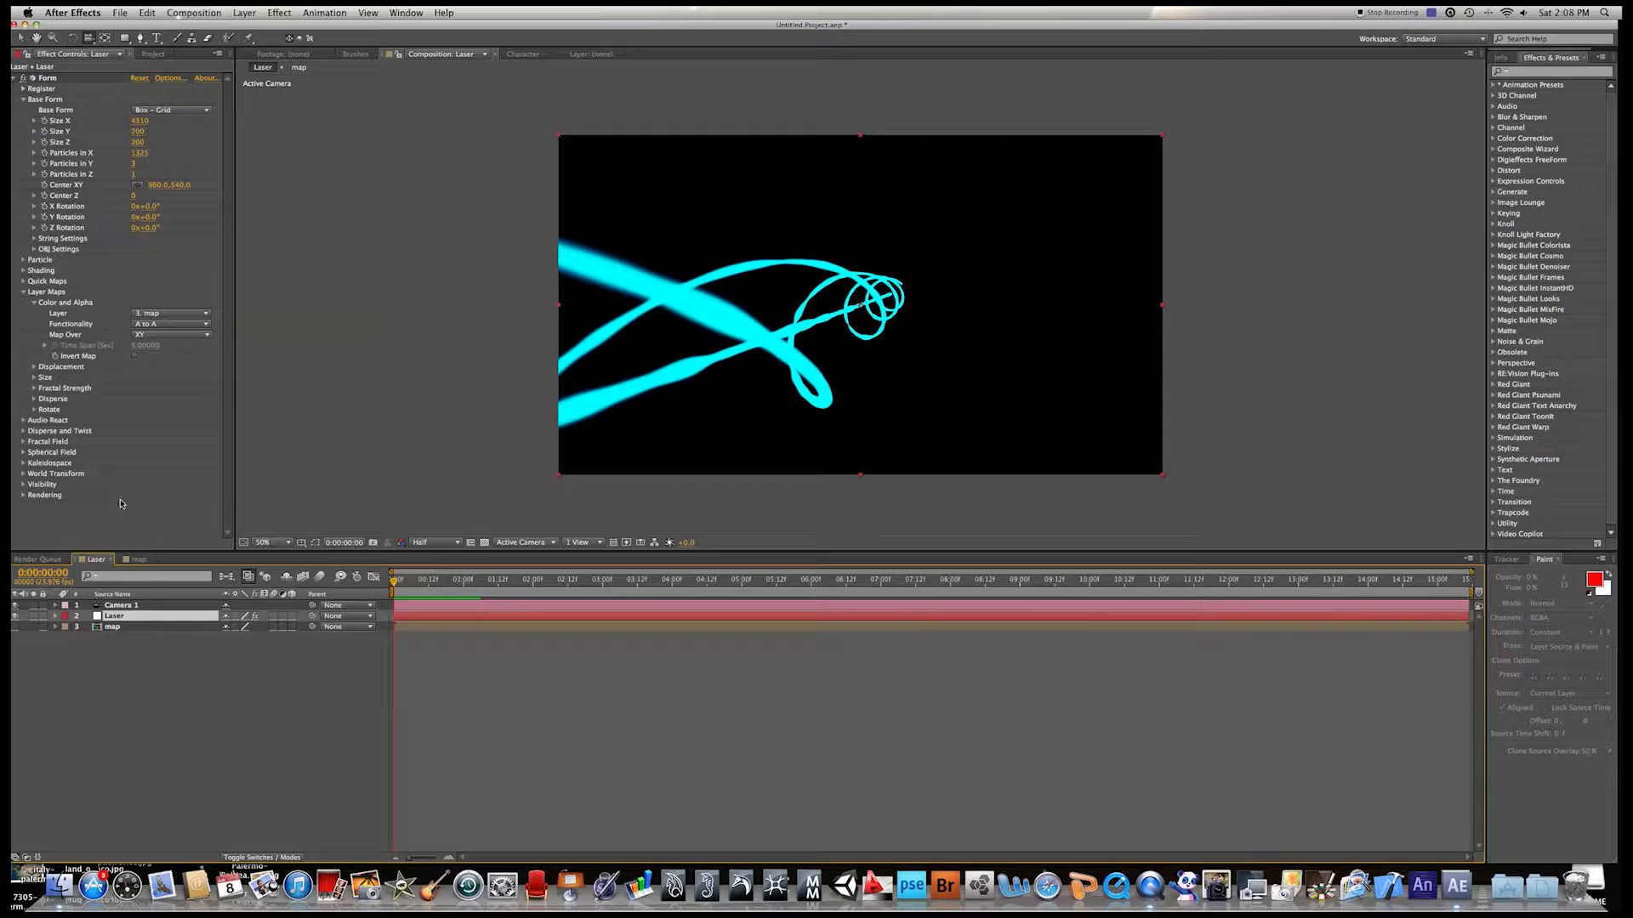
Step: Set the map solid's Linear Wipe angle to -90° and scrub the result in the Laser composition
click(134, 560)
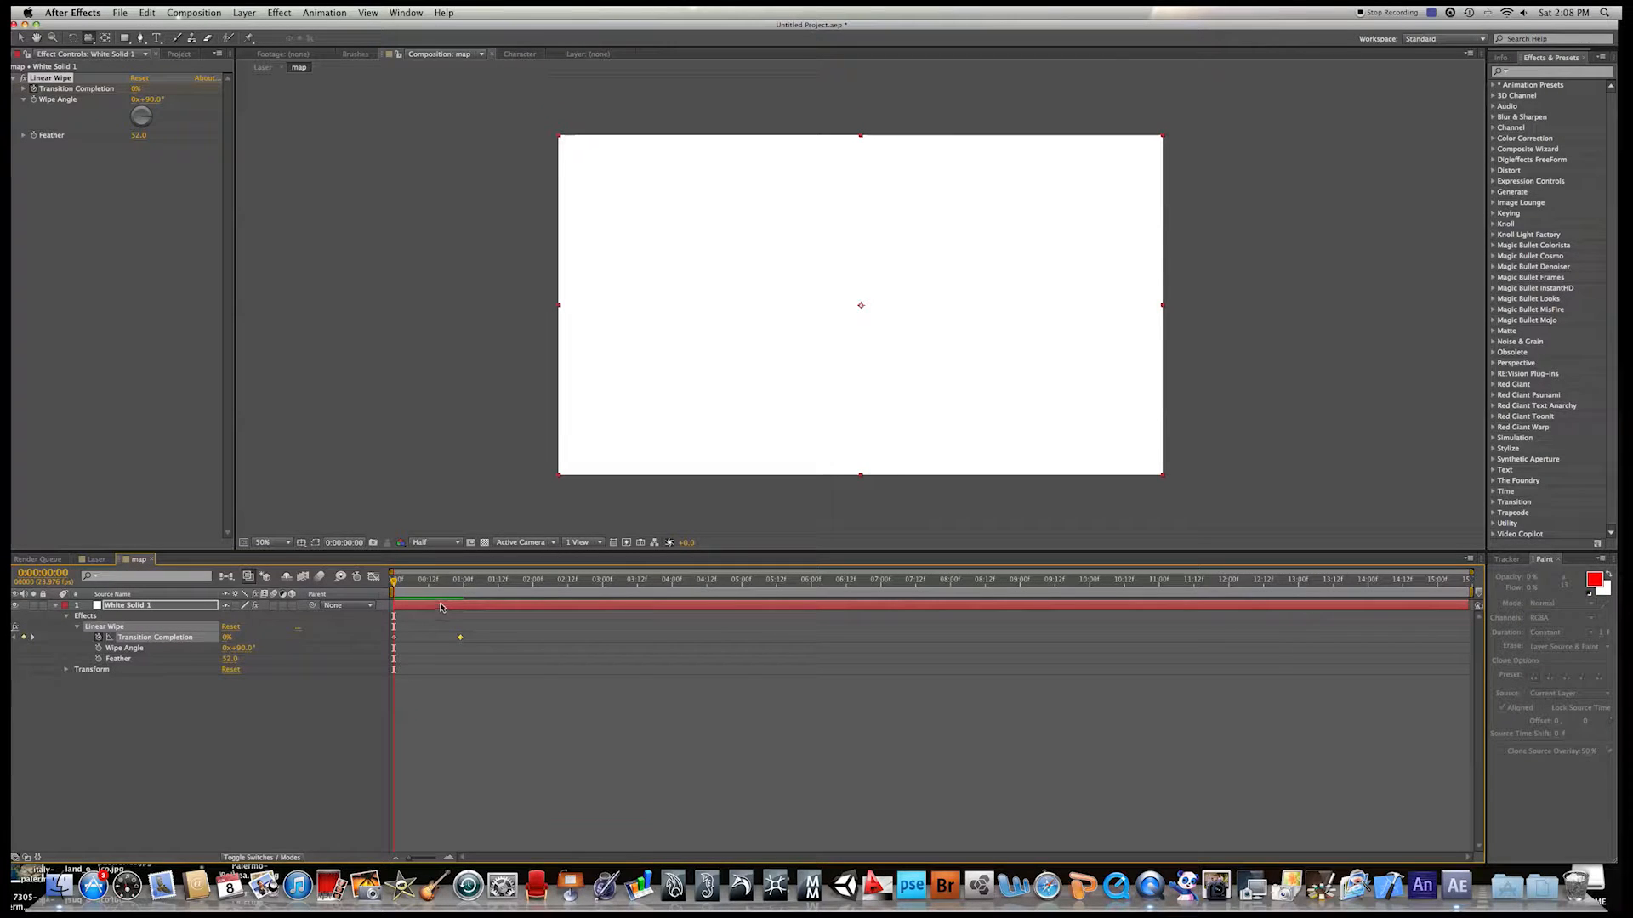
click(240, 648)
click(460, 595)
click(242, 648)
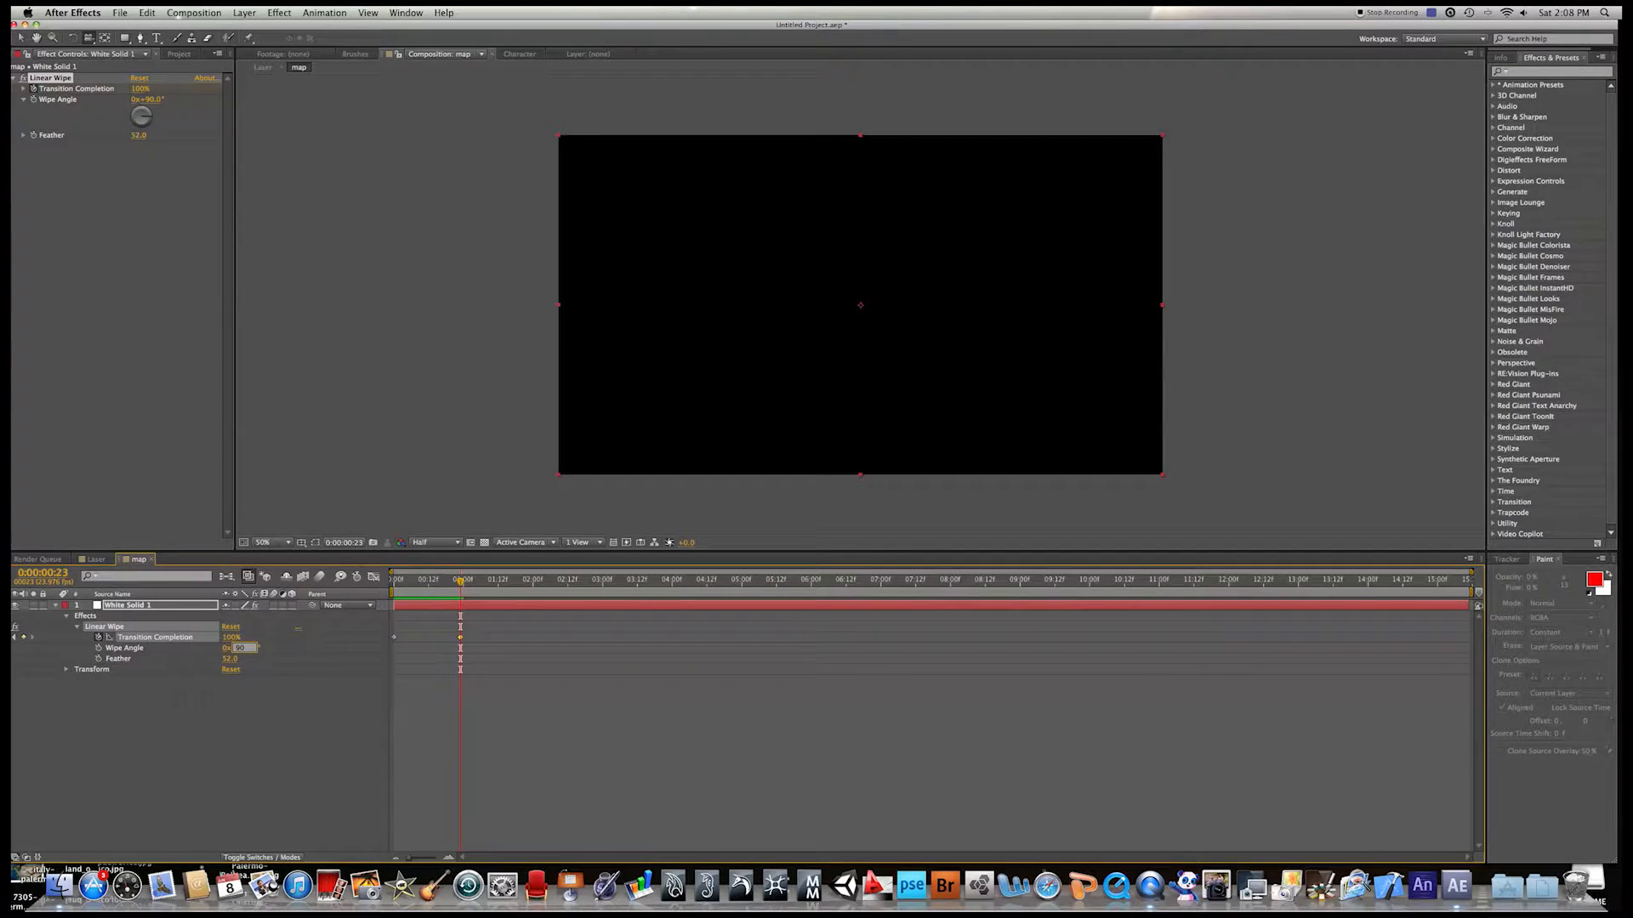
text(-90)
key(Return)
drag(455, 581, 204, 557)
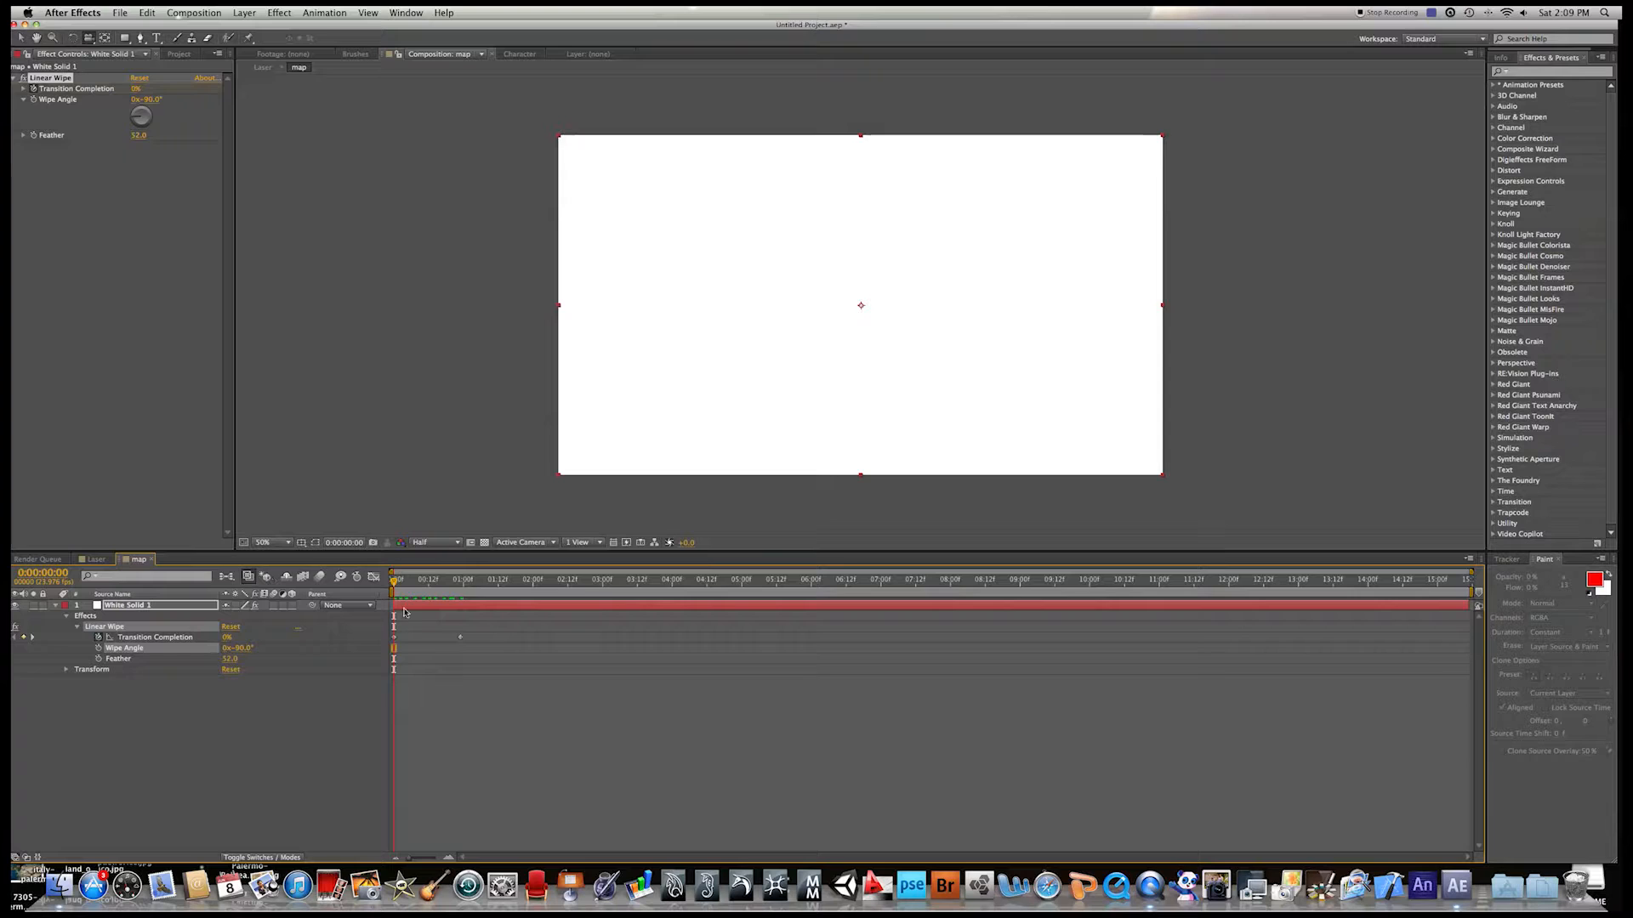
mouse_move(394, 583)
mouse_down()
mouse_move(483, 585)
mouse_move(393, 584)
mouse_up()
click(96, 558)
mouse_move(393, 583)
mouse_down()
mouse_move(459, 583)
mouse_move(341, 578)
mouse_up()
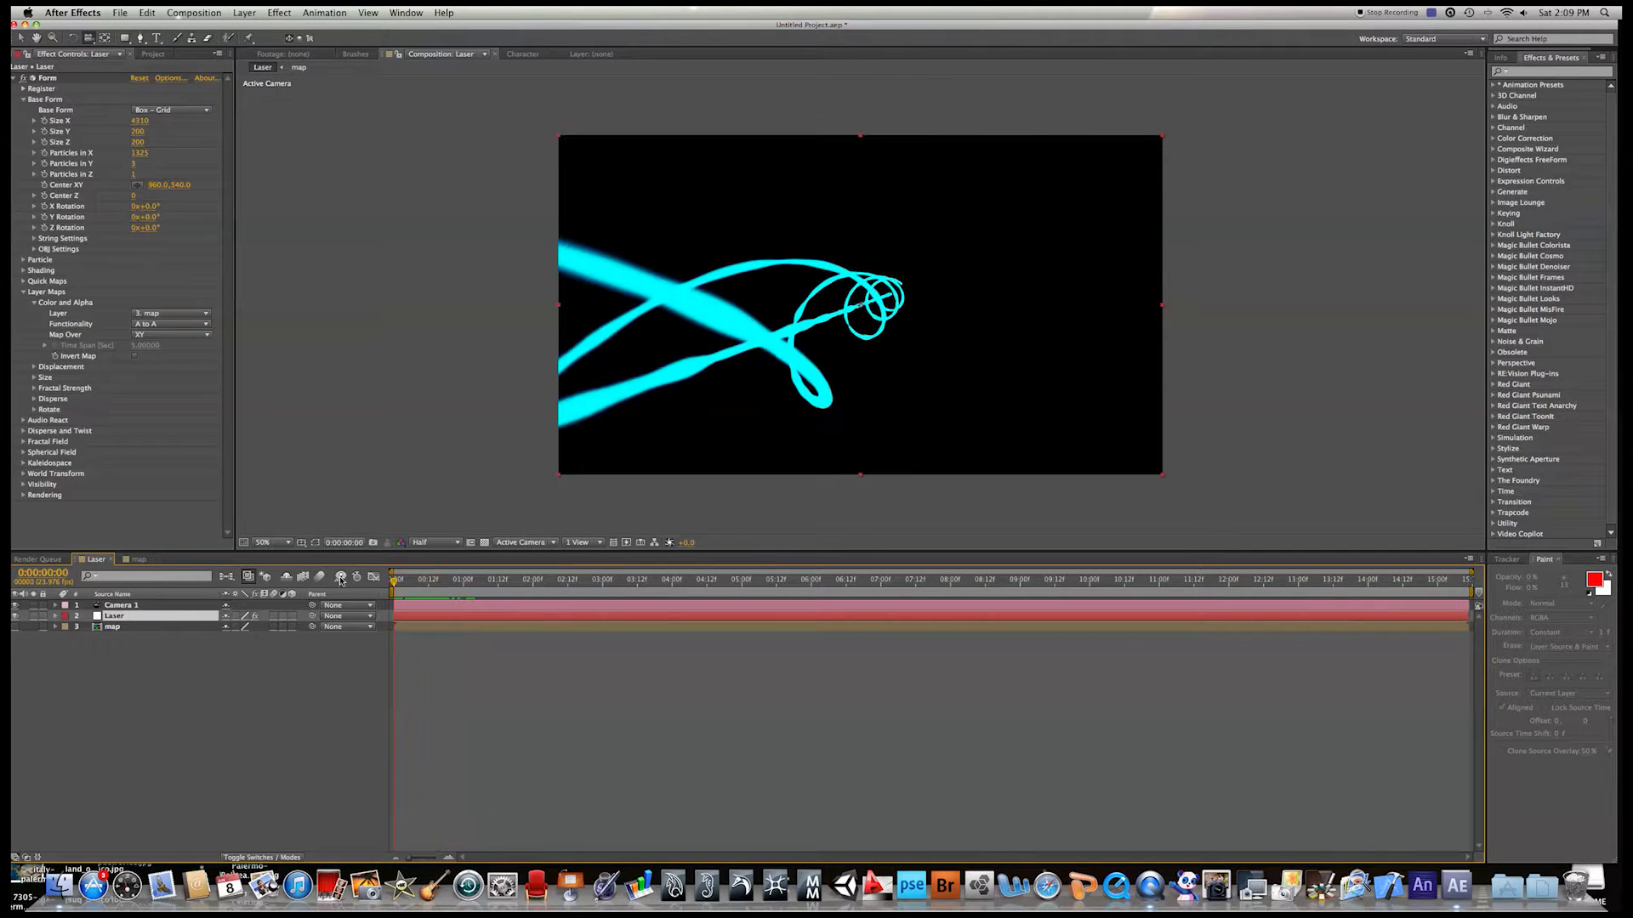
Step: Reverse the map's Transition Completion keyframes to 100% at the start and 0% at 0:00:01:00, and preview the laser animation
click(136, 559)
mouse_move(398, 585)
mouse_down()
mouse_move(425, 584)
mouse_move(396, 583)
mouse_up()
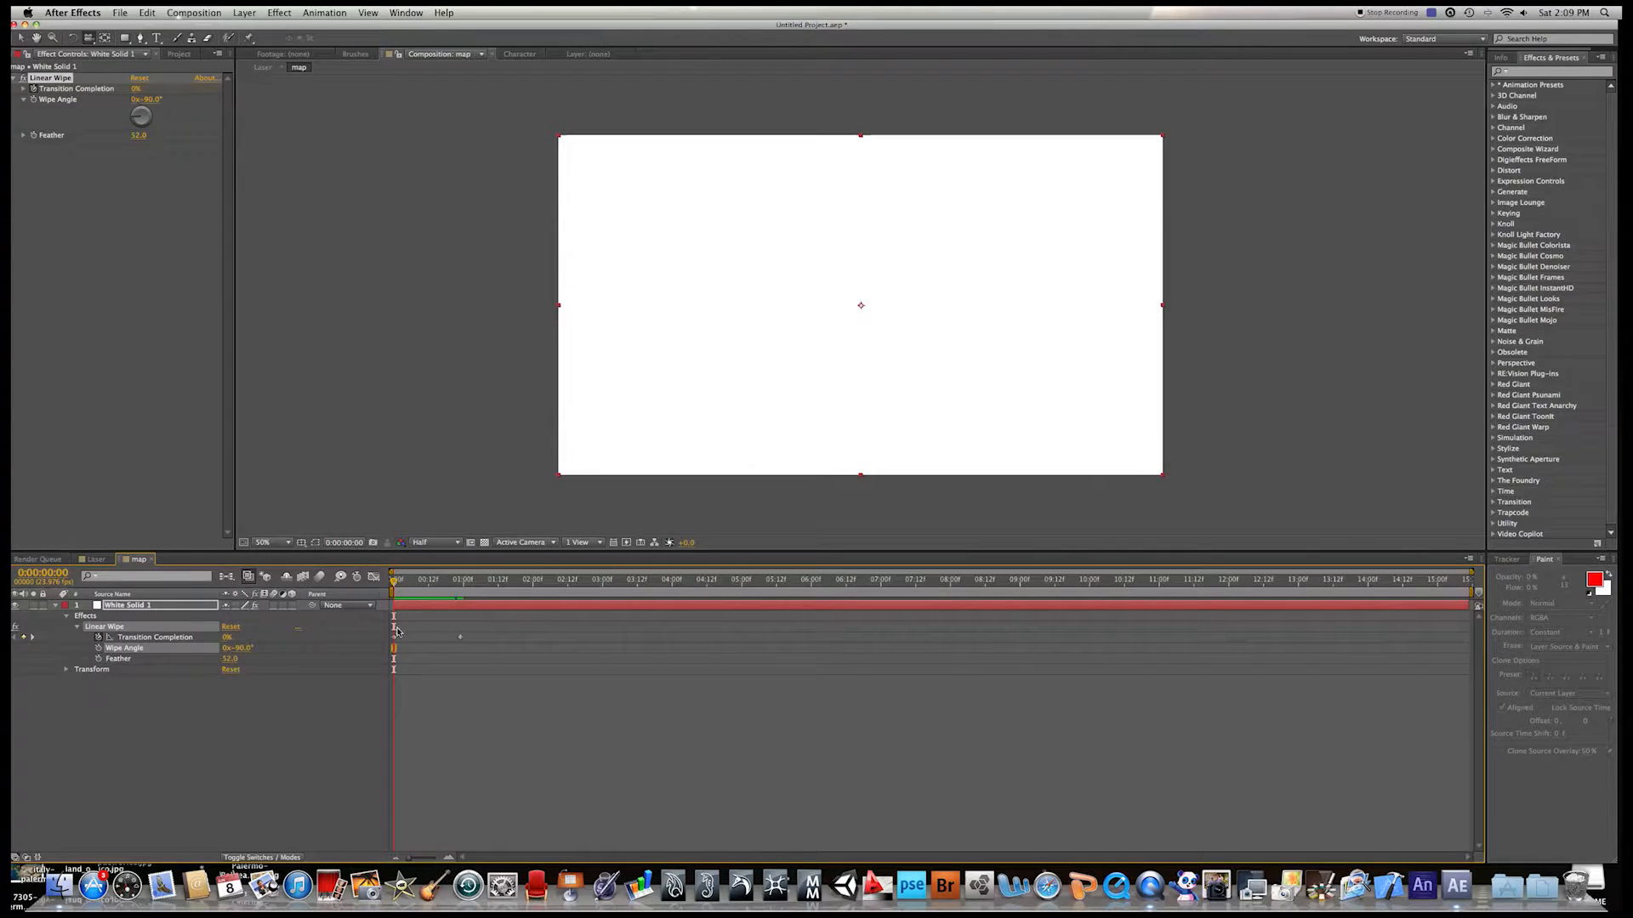
mouse_move(394, 638)
mouse_down()
mouse_move(475, 639)
mouse_move(394, 639)
mouse_up()
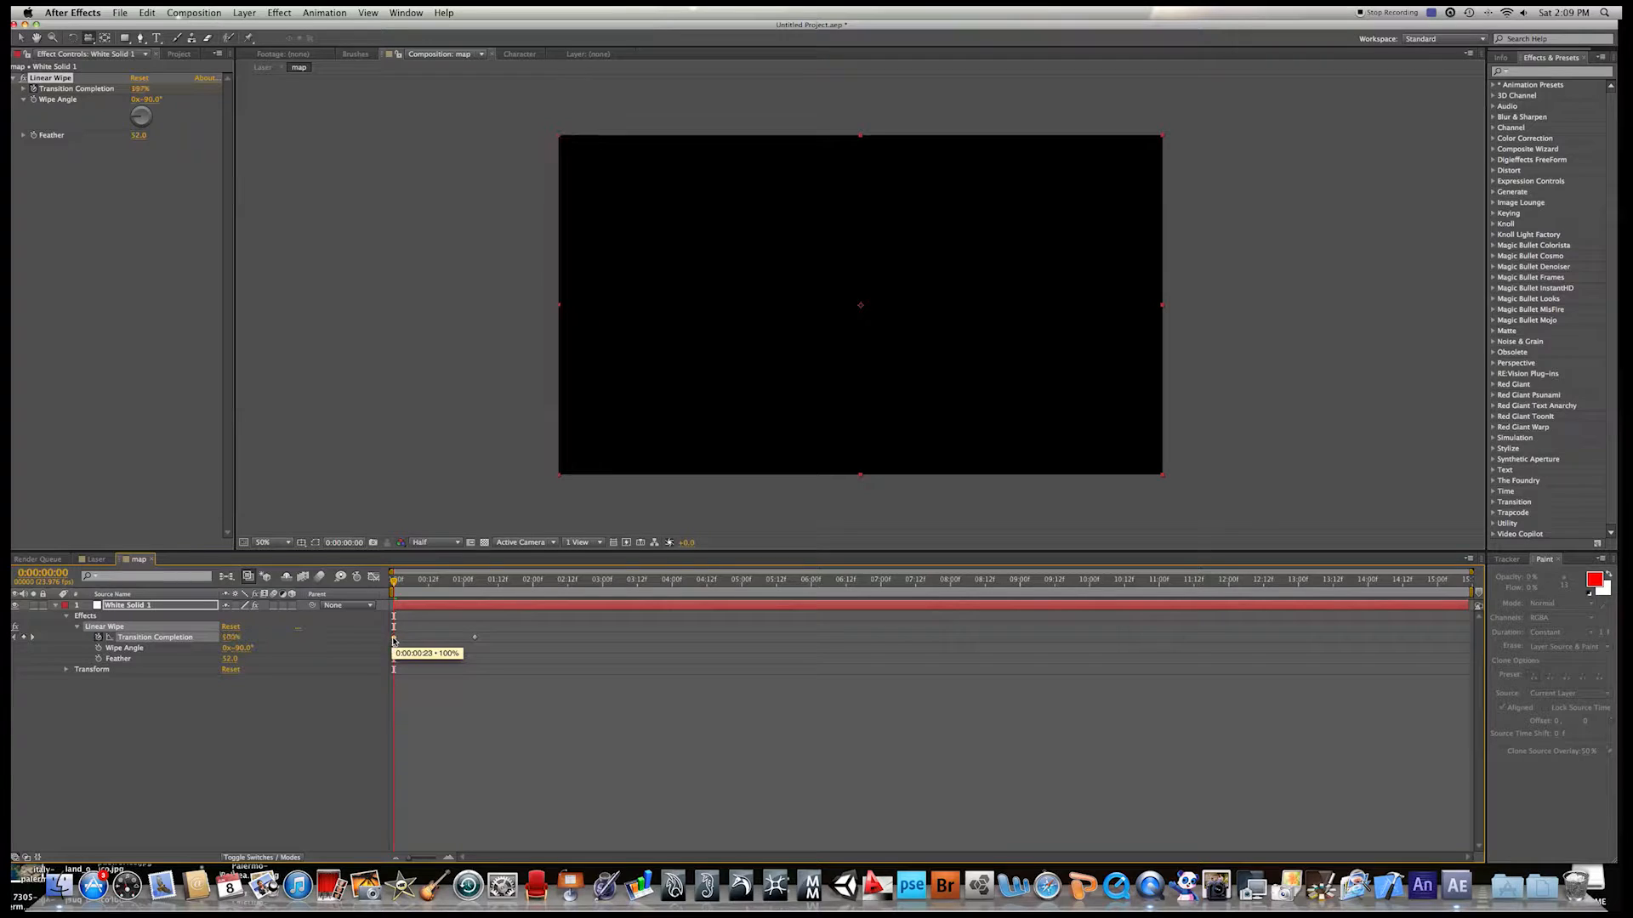
click(465, 638)
drag(396, 583, 361, 582)
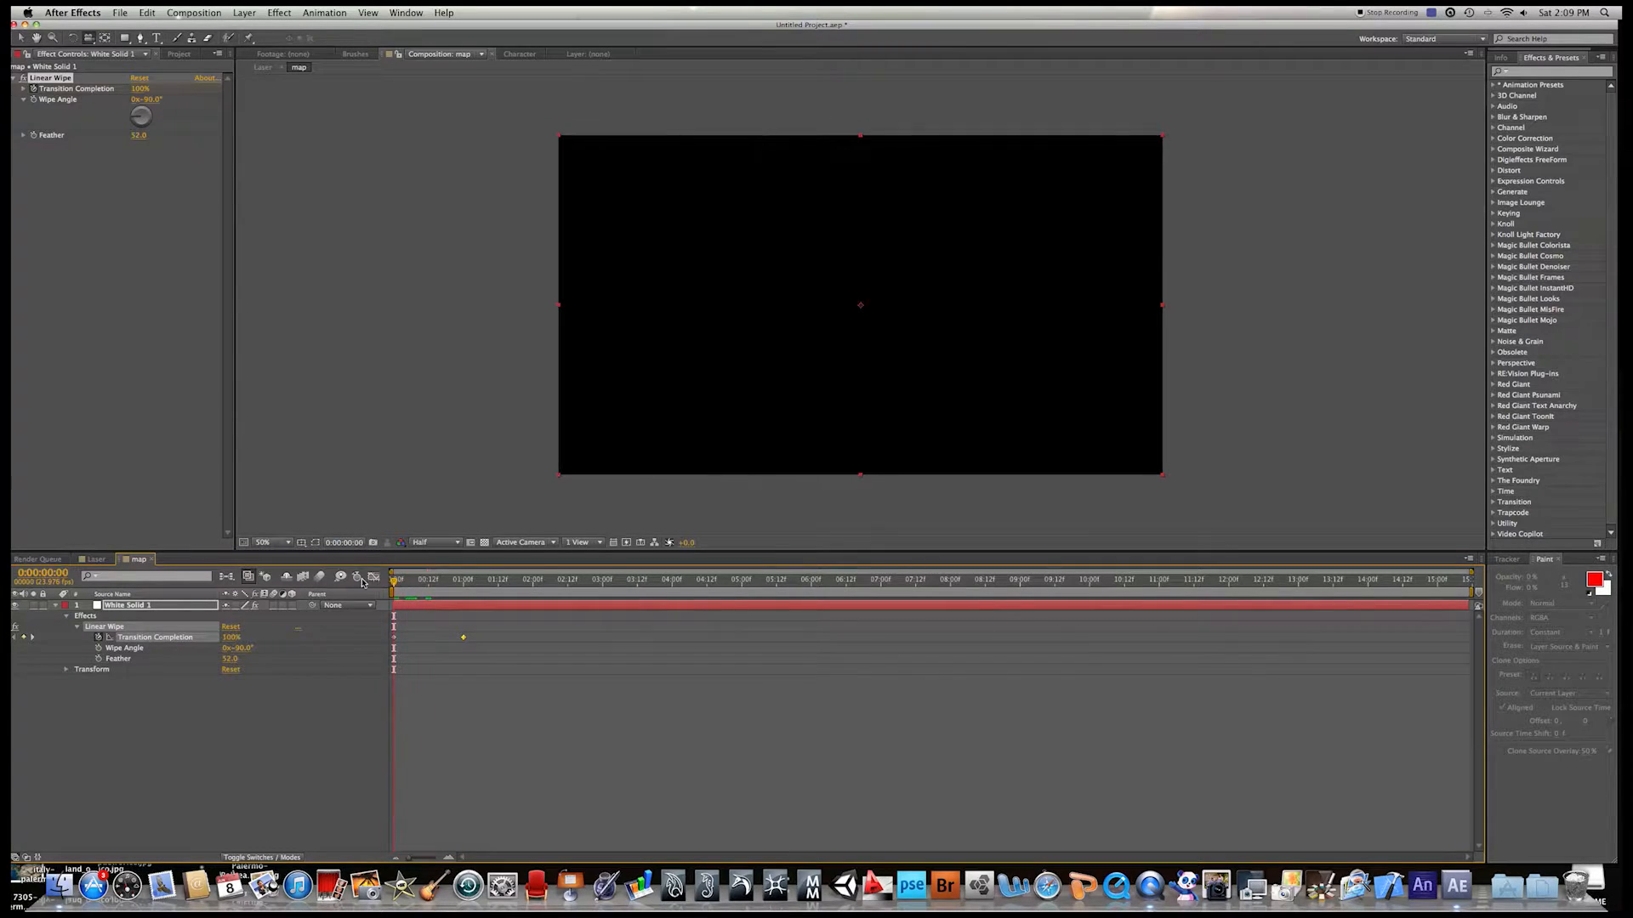
click(96, 559)
mouse_move(399, 580)
mouse_down()
mouse_move(692, 591)
mouse_move(394, 601)
mouse_up()
key(space)
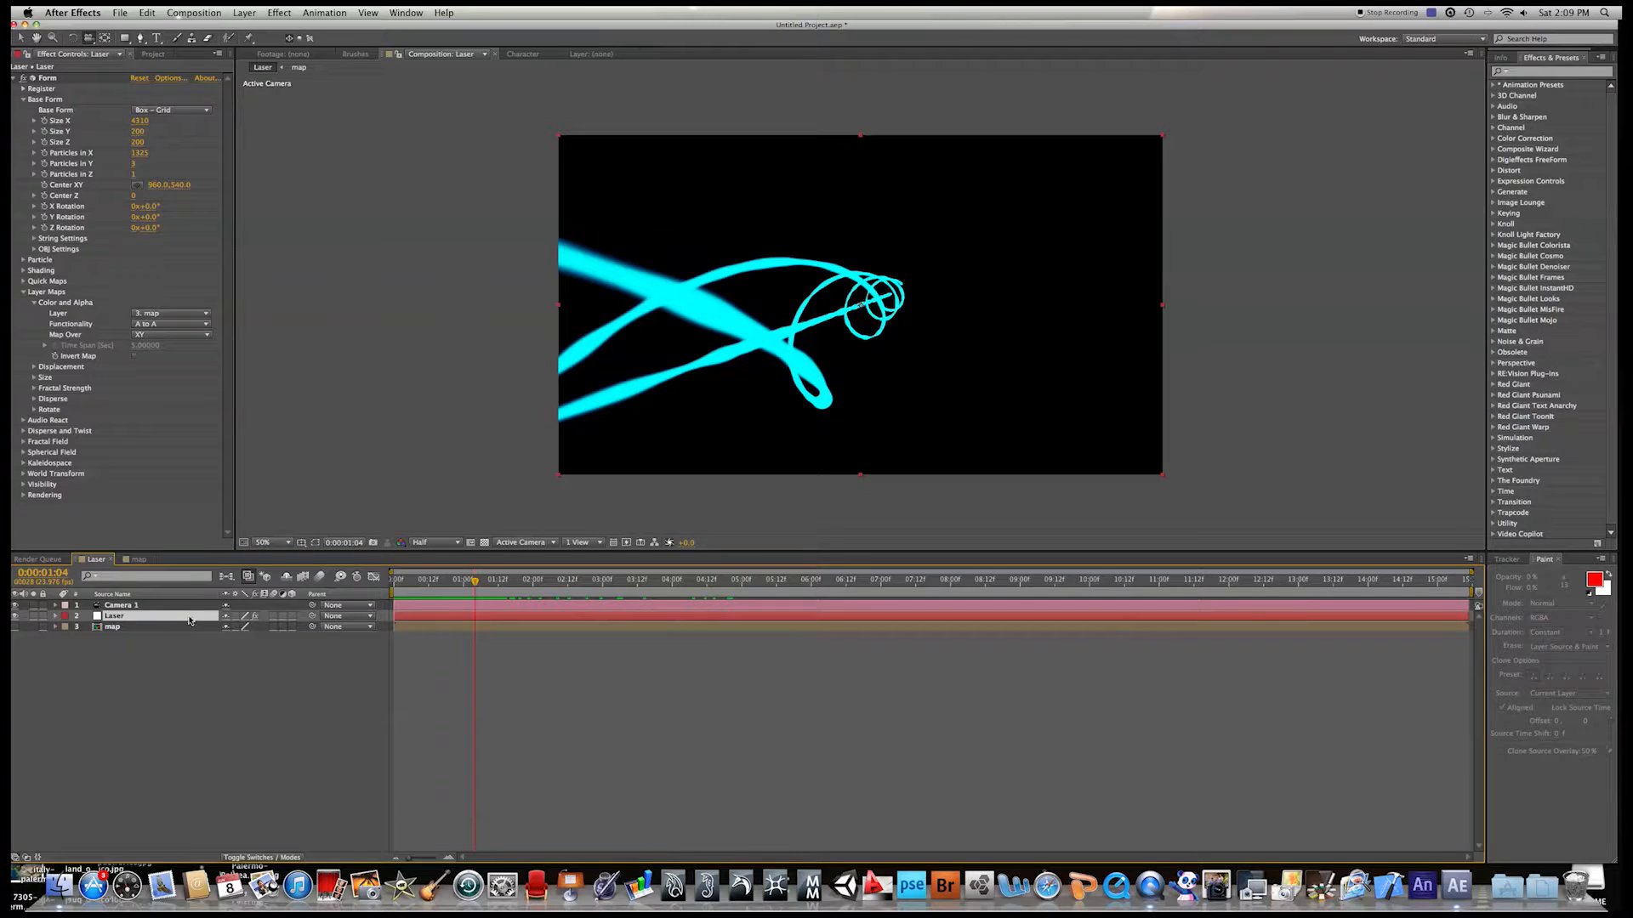
Step: Duplicate the Laser layer and collapse the Layer Maps settings of the copy's Form effect
key(super+d)
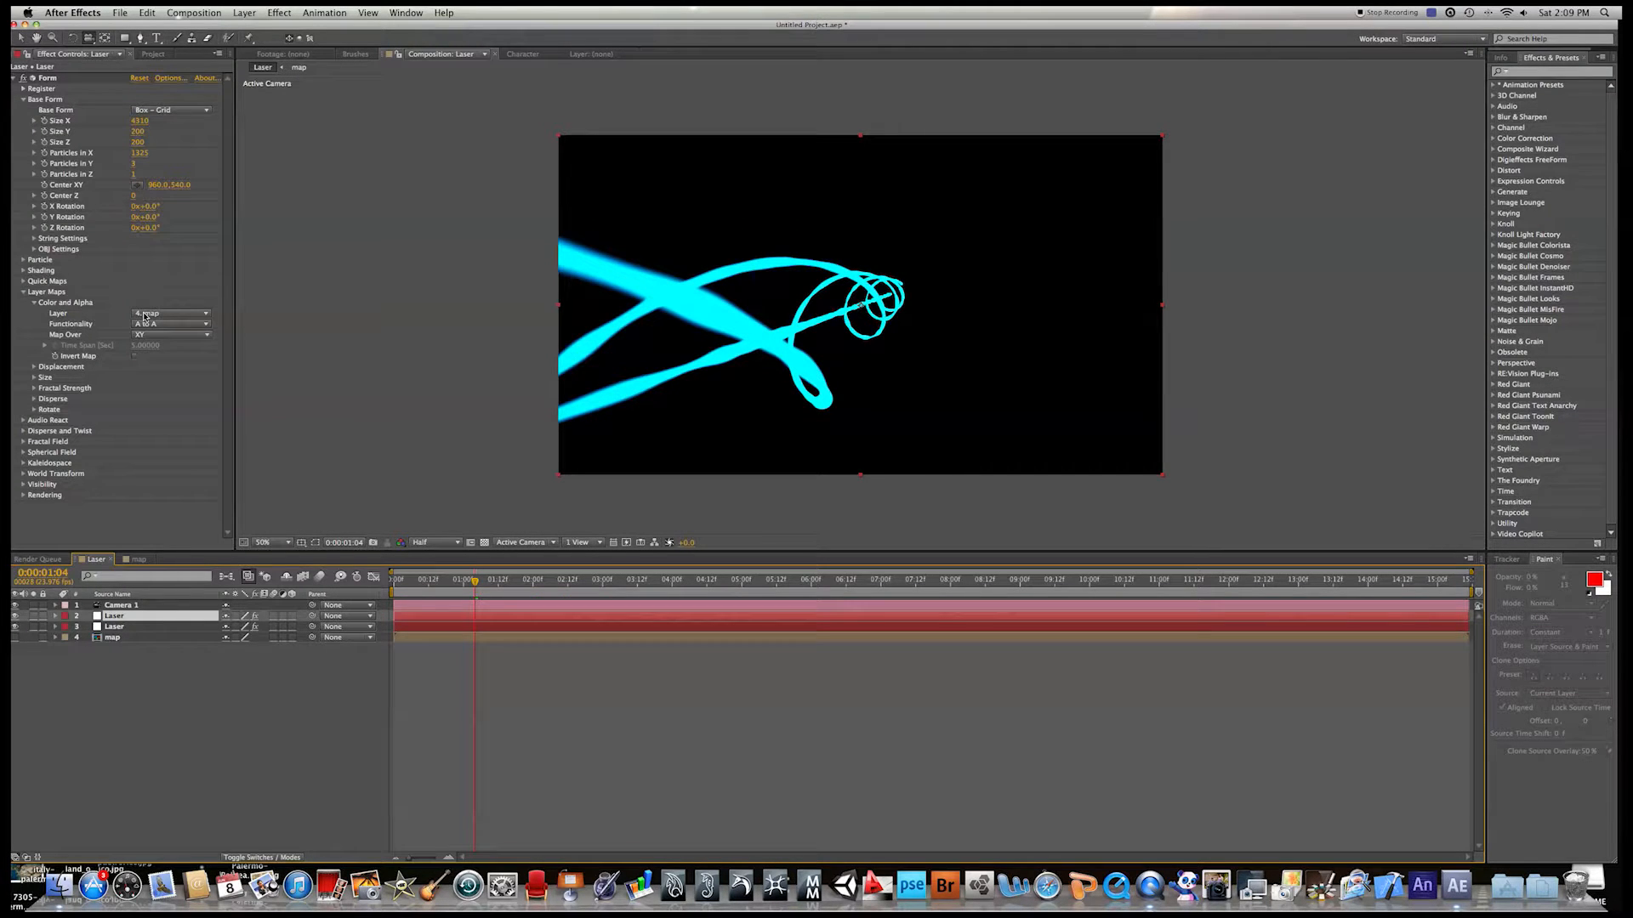
click(35, 303)
click(23, 291)
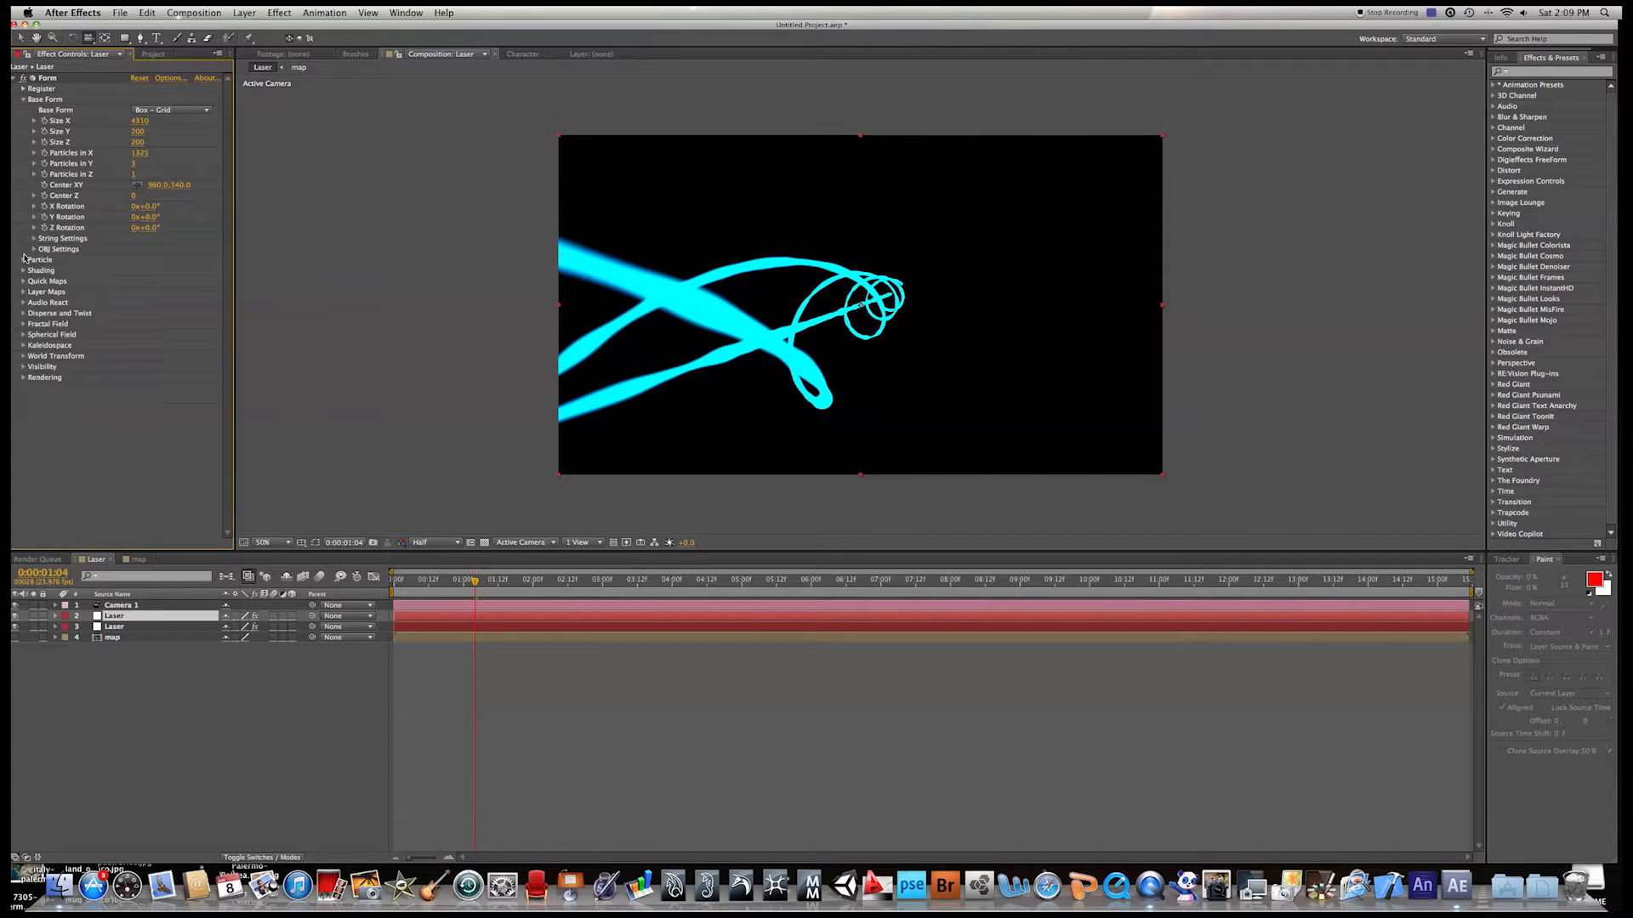
Step: Change the duplicated Laser layer's particle color to green and its particle size to 8
click(24, 259)
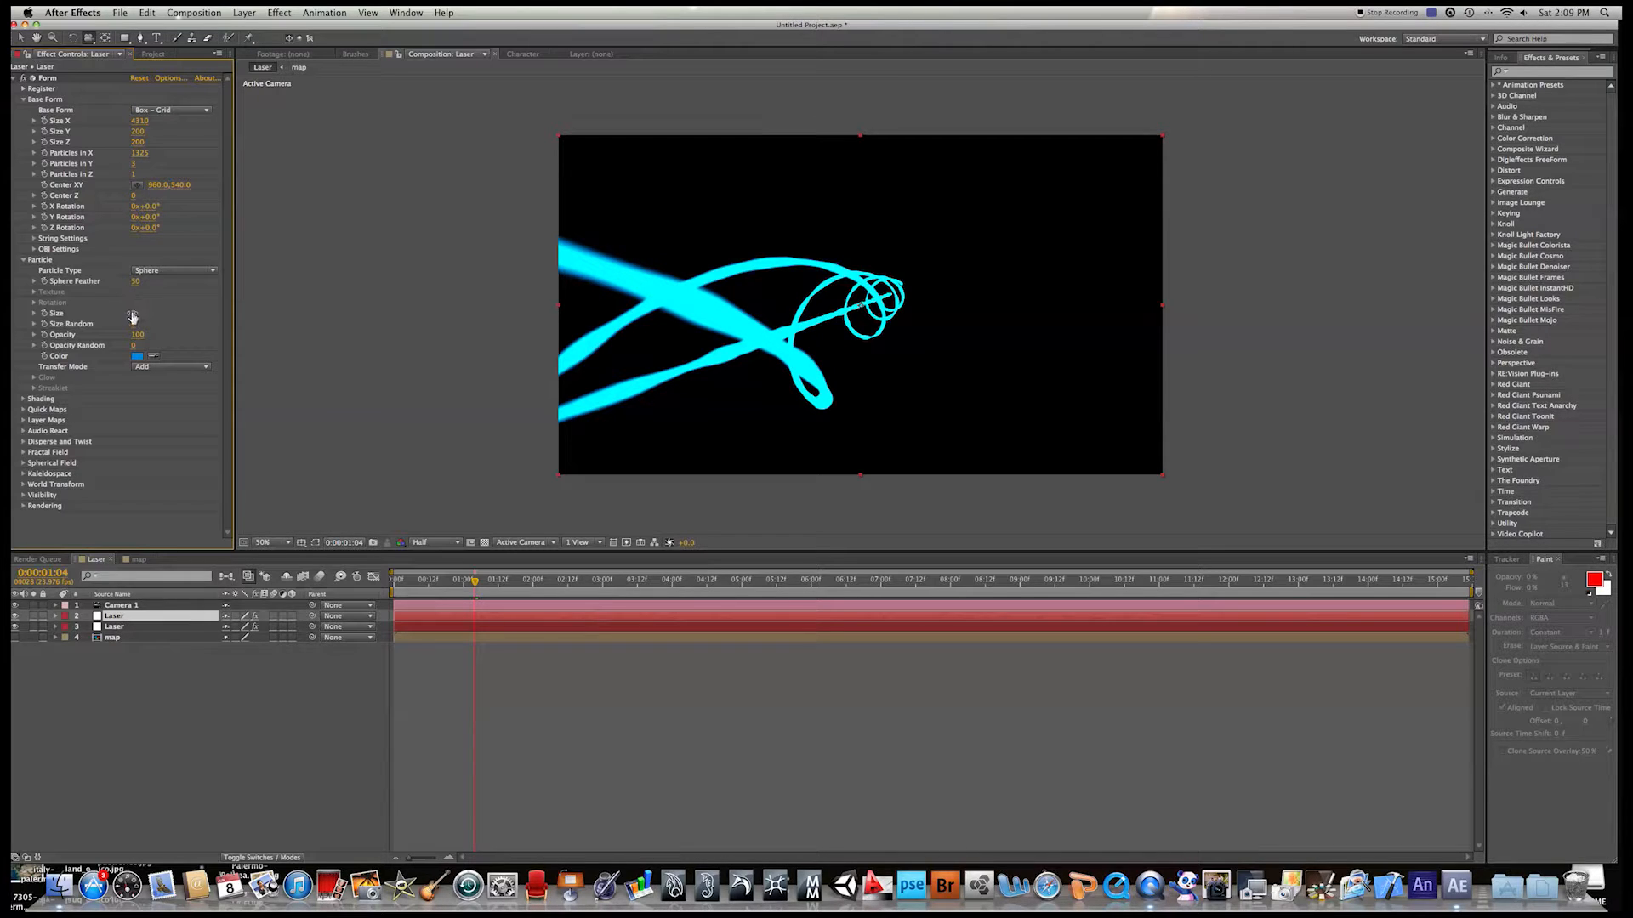
click(138, 360)
mouse_move(184, 360)
mouse_down()
mouse_move(163, 320)
mouse_move(220, 322)
mouse_up()
click(399, 310)
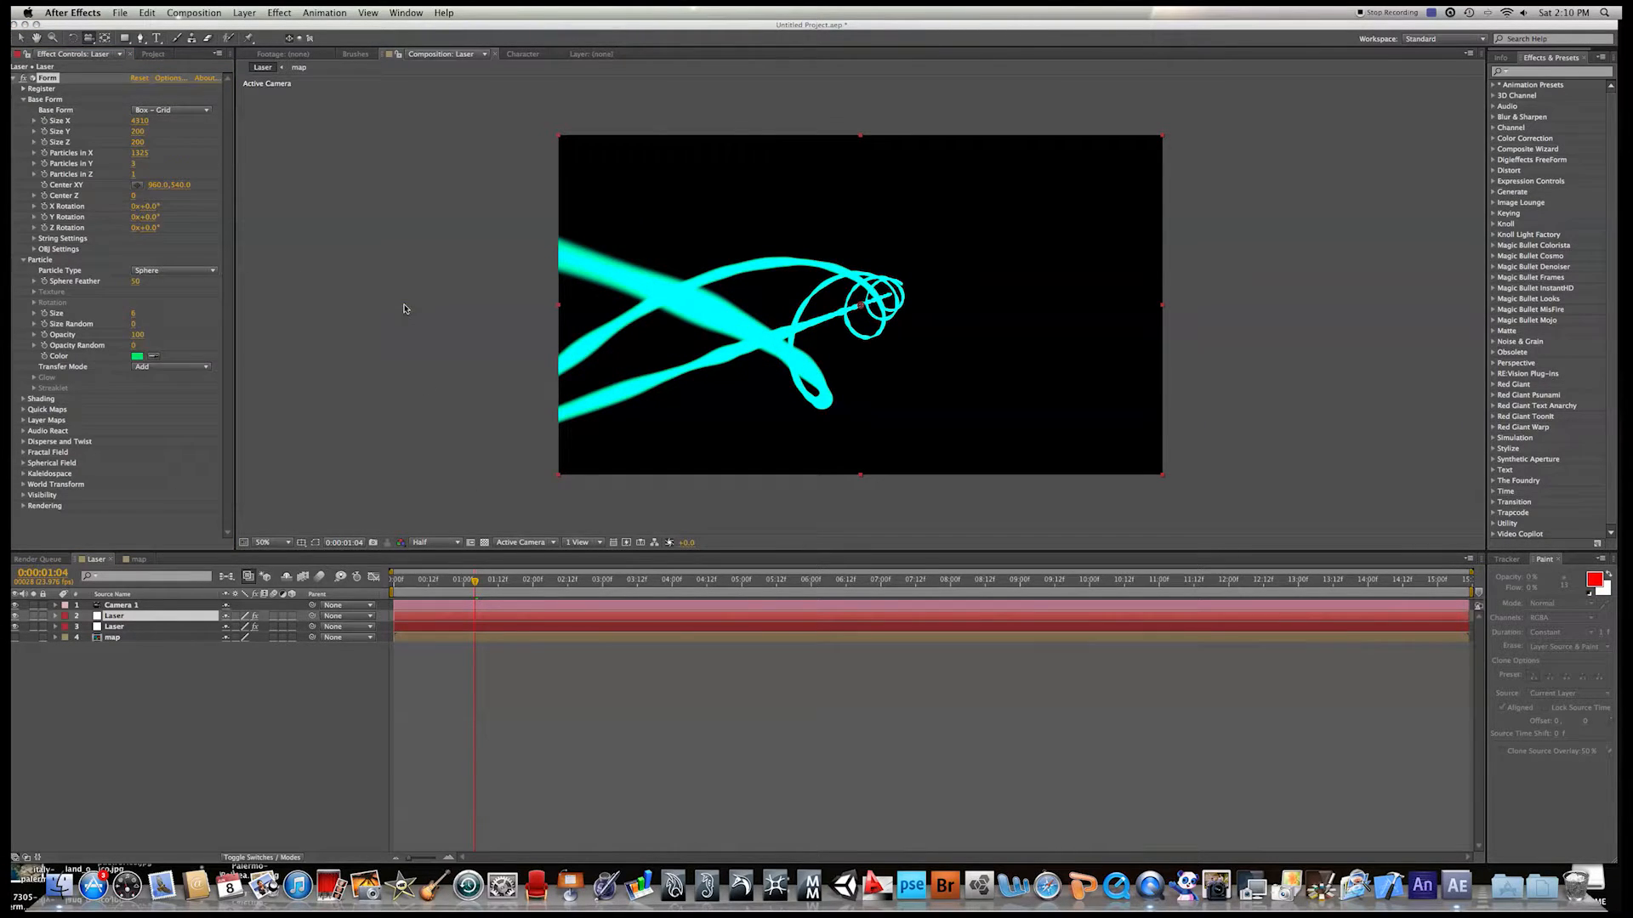
mouse_move(132, 313)
mouse_down()
mouse_move(94, 314)
mouse_move(142, 313)
mouse_up()
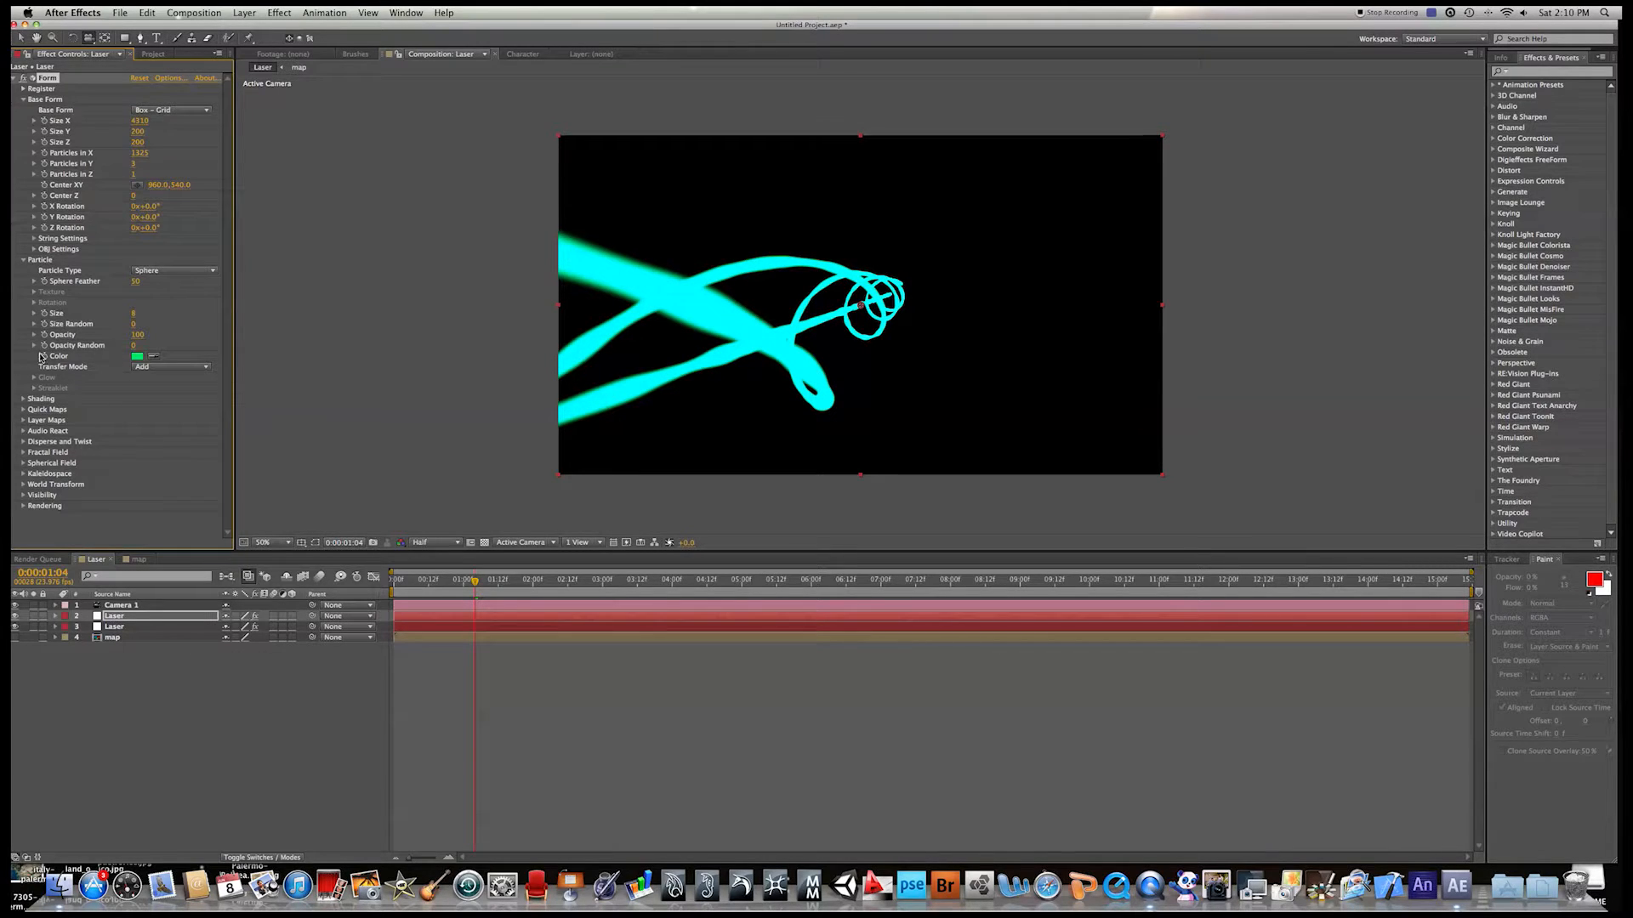
click(23, 260)
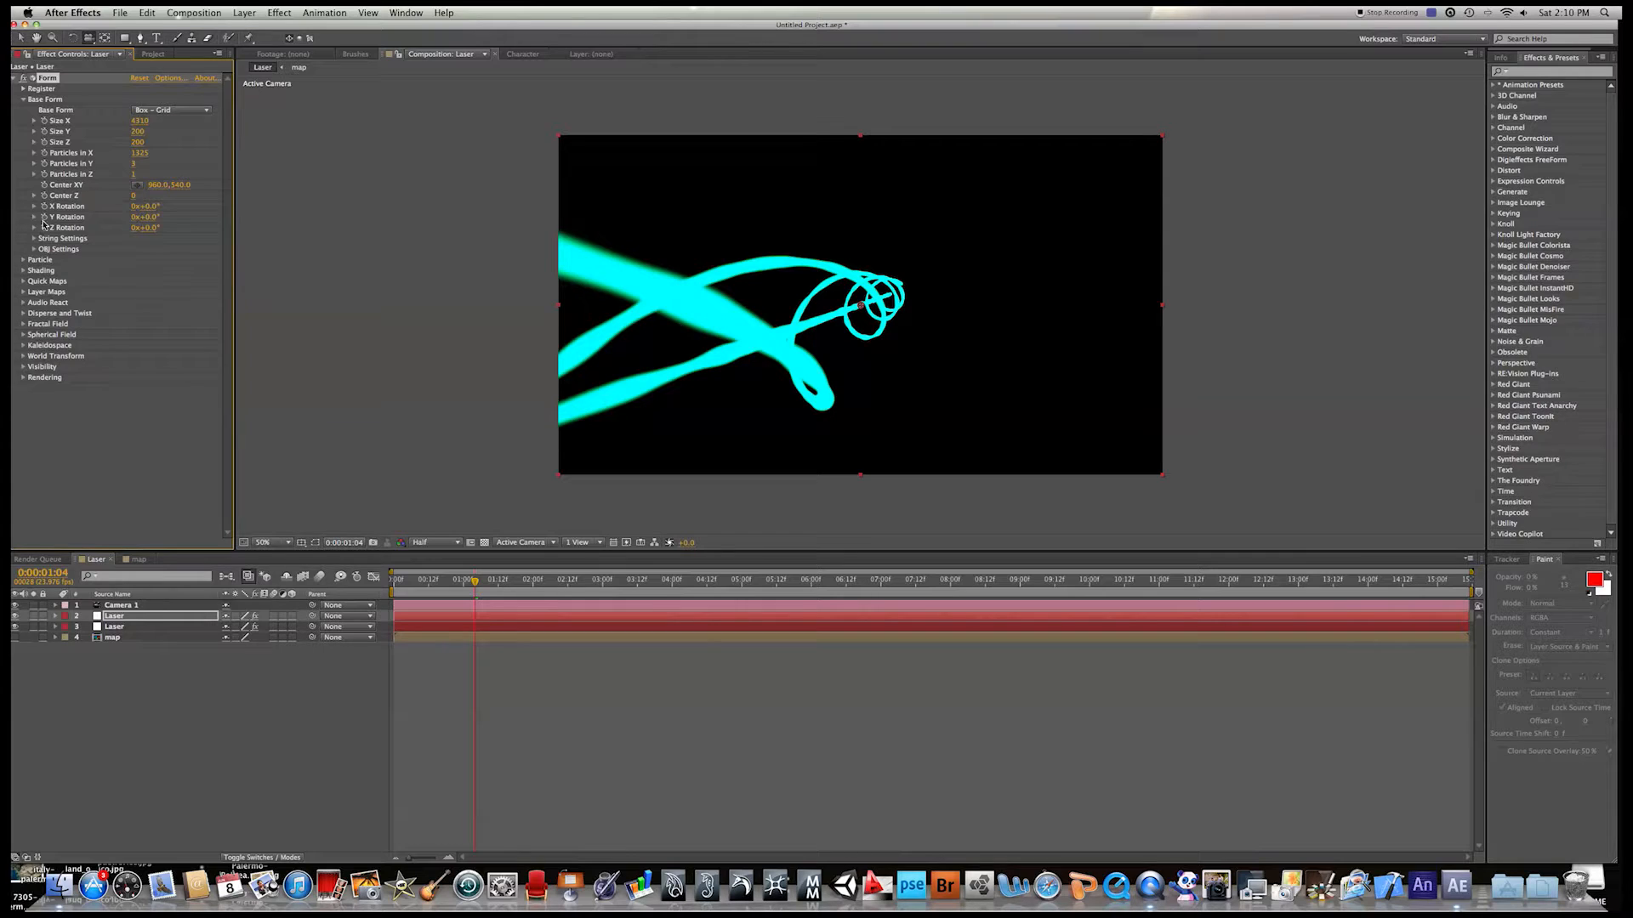
Step: Add a Disperse amount of 2 to the duplicated Laser layer's Form effect and adjust its Twist
click(23, 314)
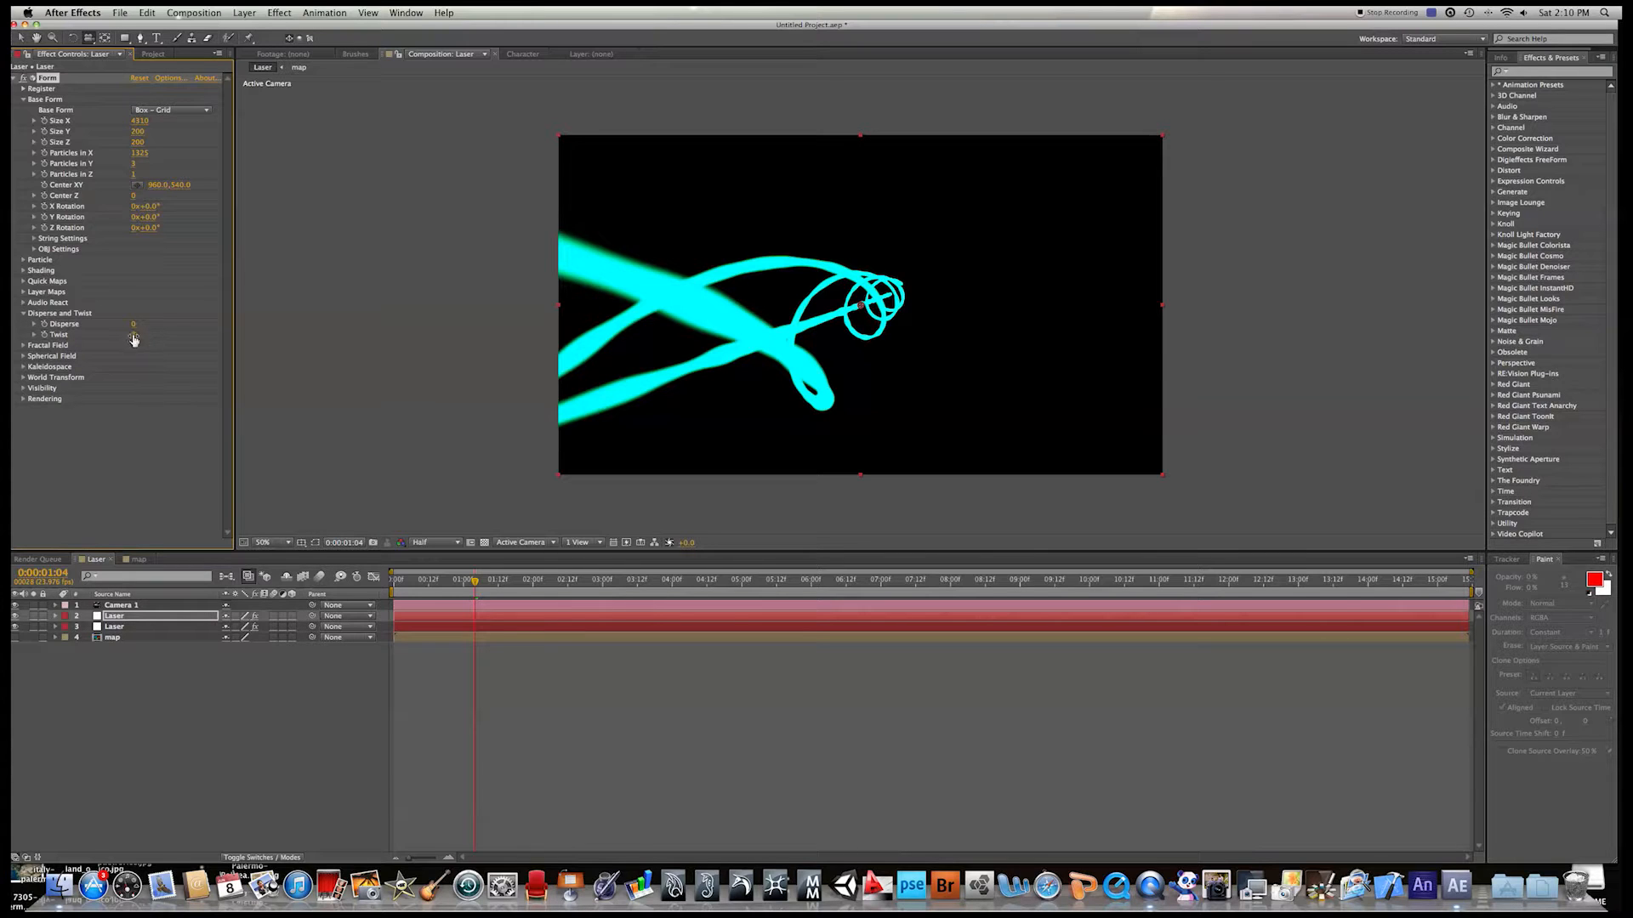
mouse_move(133, 326)
mouse_down()
mouse_move(189, 326)
mouse_move(116, 326)
mouse_move(134, 329)
mouse_up()
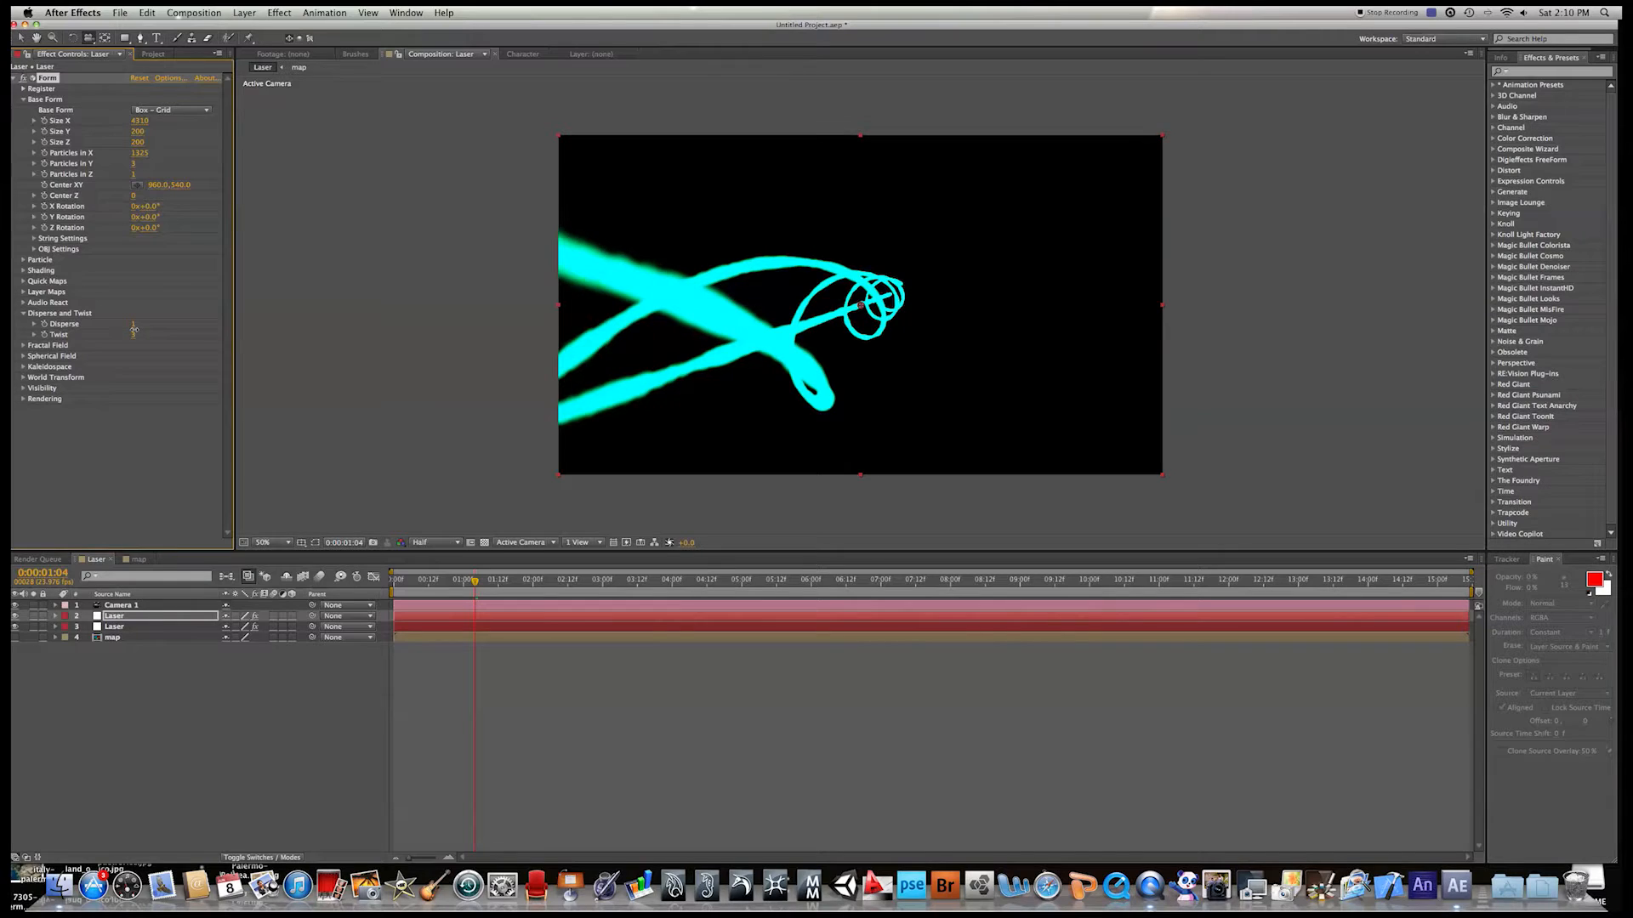
drag(135, 336, 145, 336)
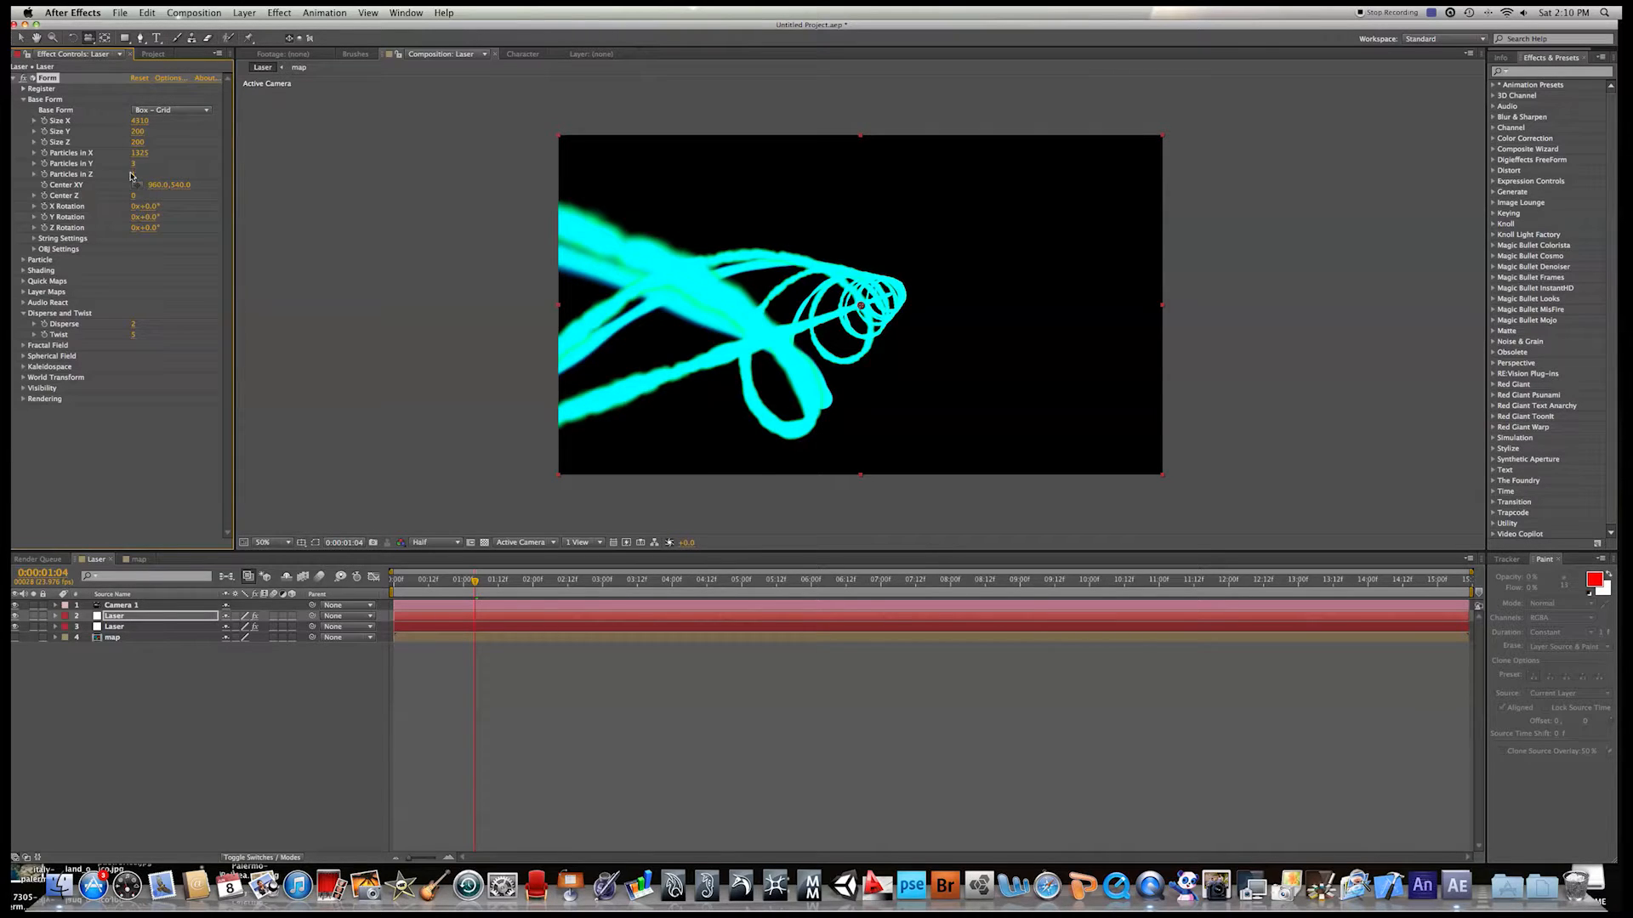
Step: Set the World Transform scale of the duplicated Laser layer's Form effect to 80 and check the result at 0:00:01:02
click(33, 249)
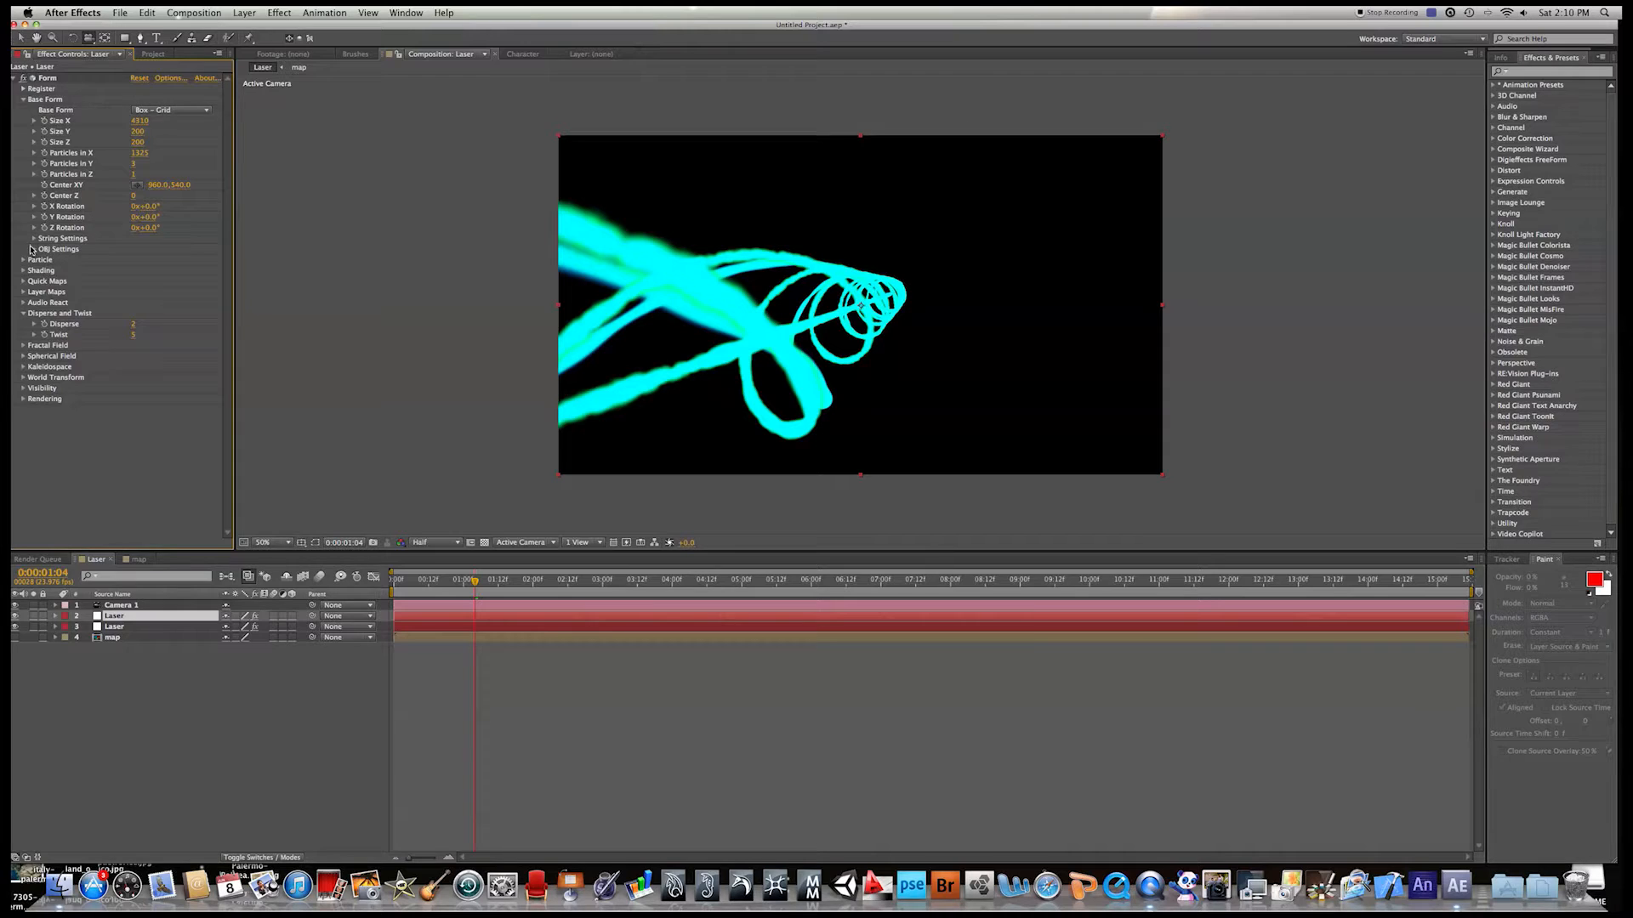
click(33, 250)
click(22, 260)
click(22, 261)
click(24, 378)
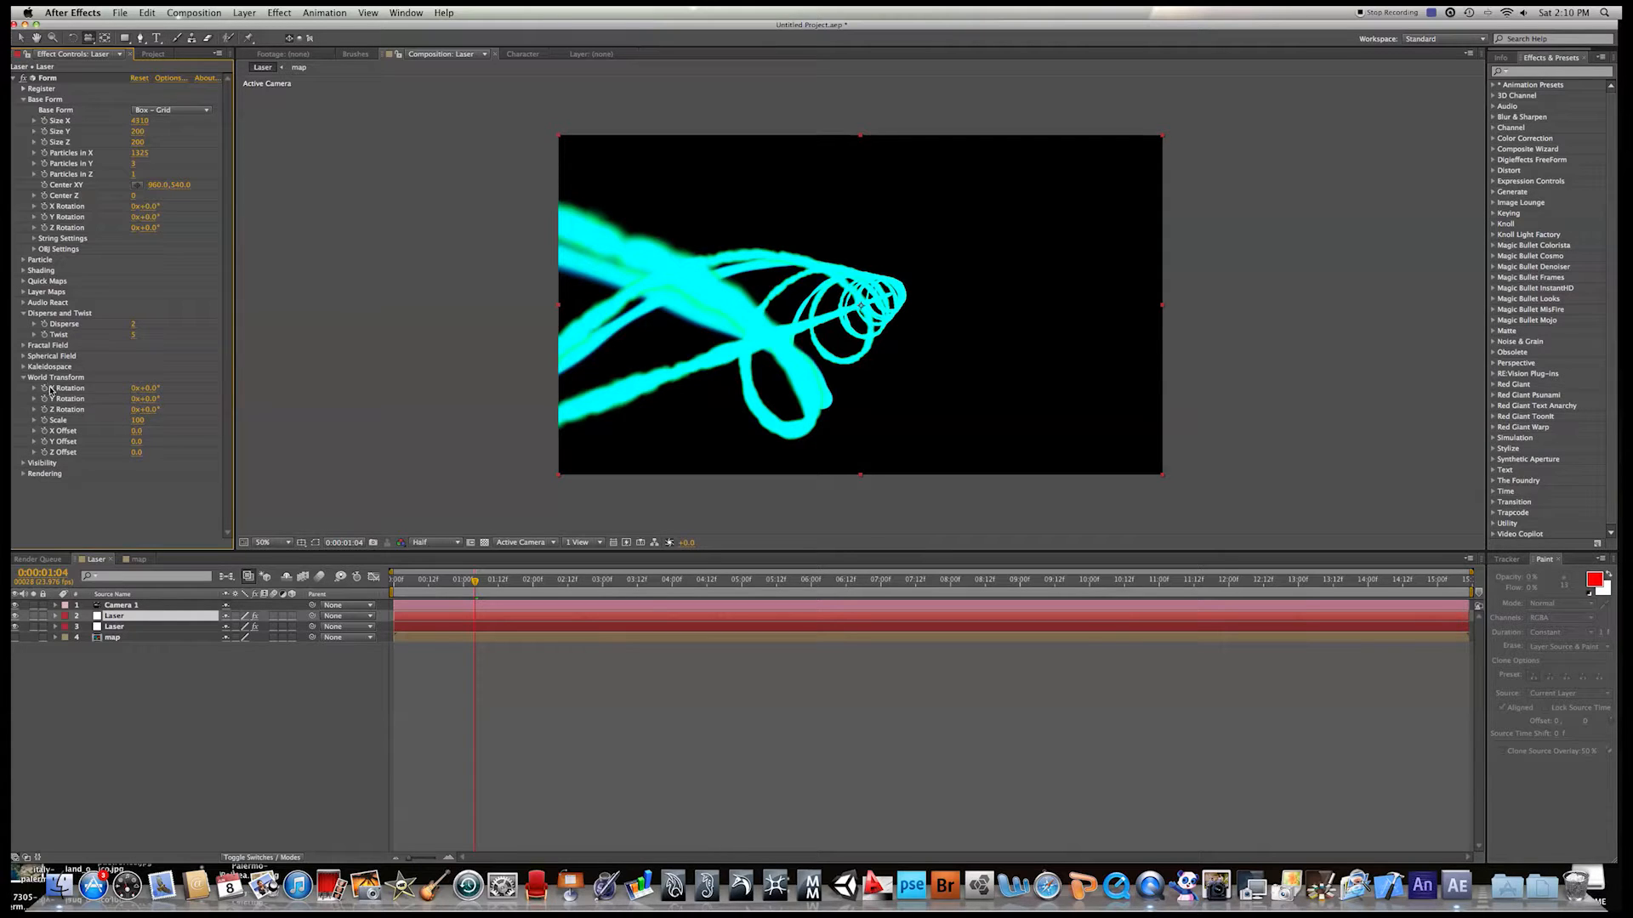
click(135, 420)
drag(133, 421, 137, 420)
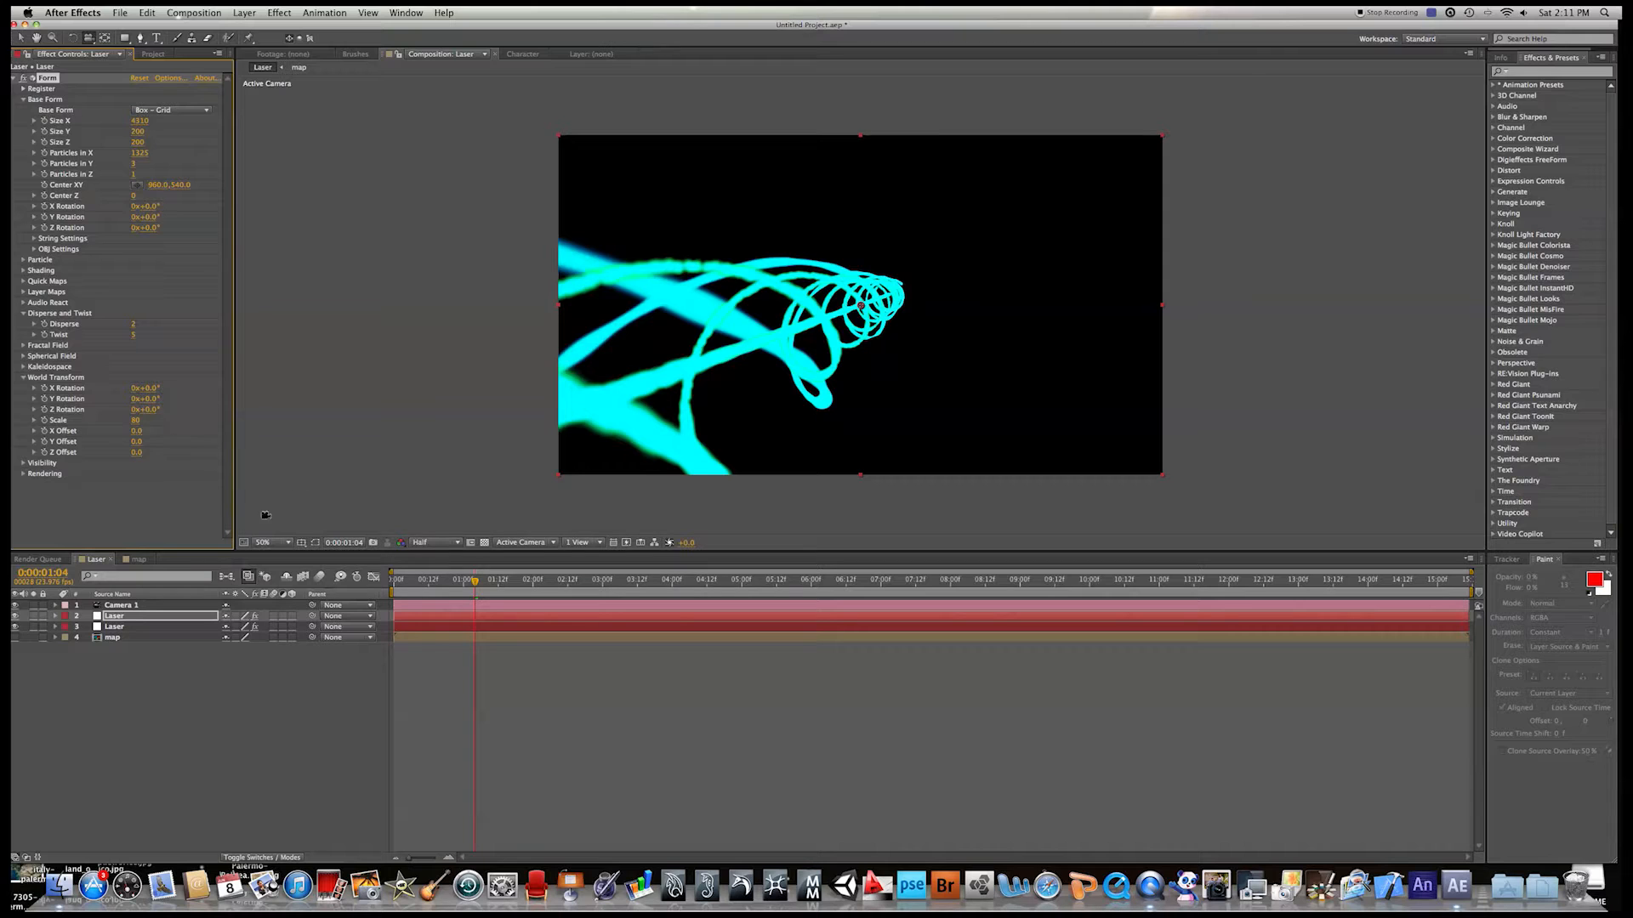
mouse_move(469, 581)
mouse_down()
mouse_move(435, 580)
mouse_move(469, 579)
mouse_up()
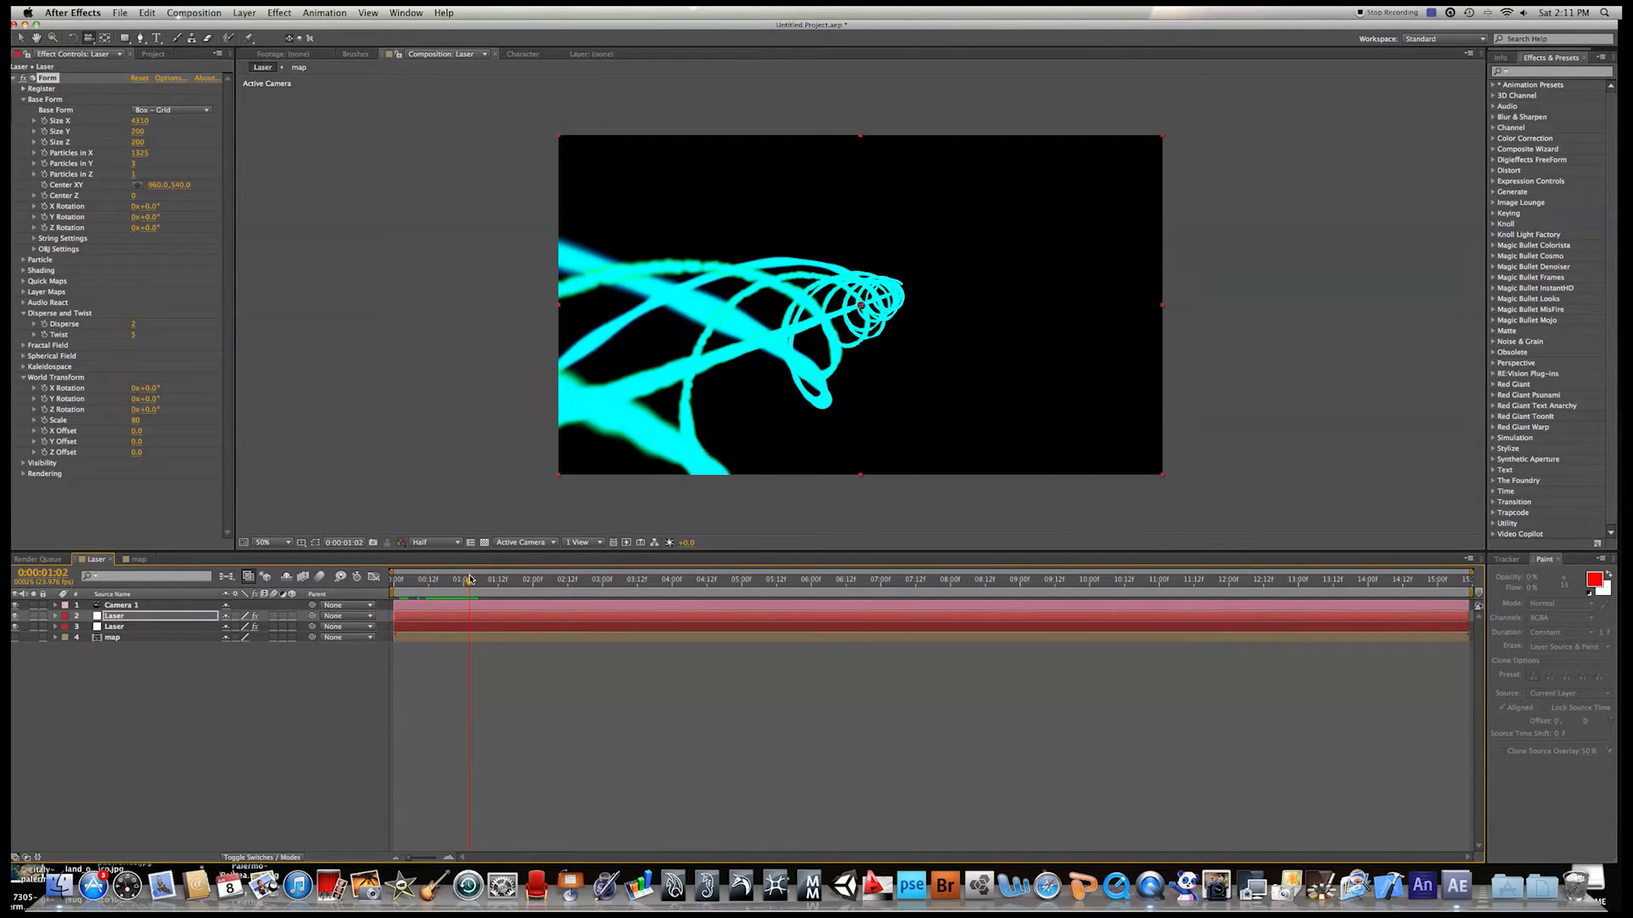
Step: Change the duplicated layer's particle color to pure green 00F219 and lower the particle opacity to 57
click(24, 261)
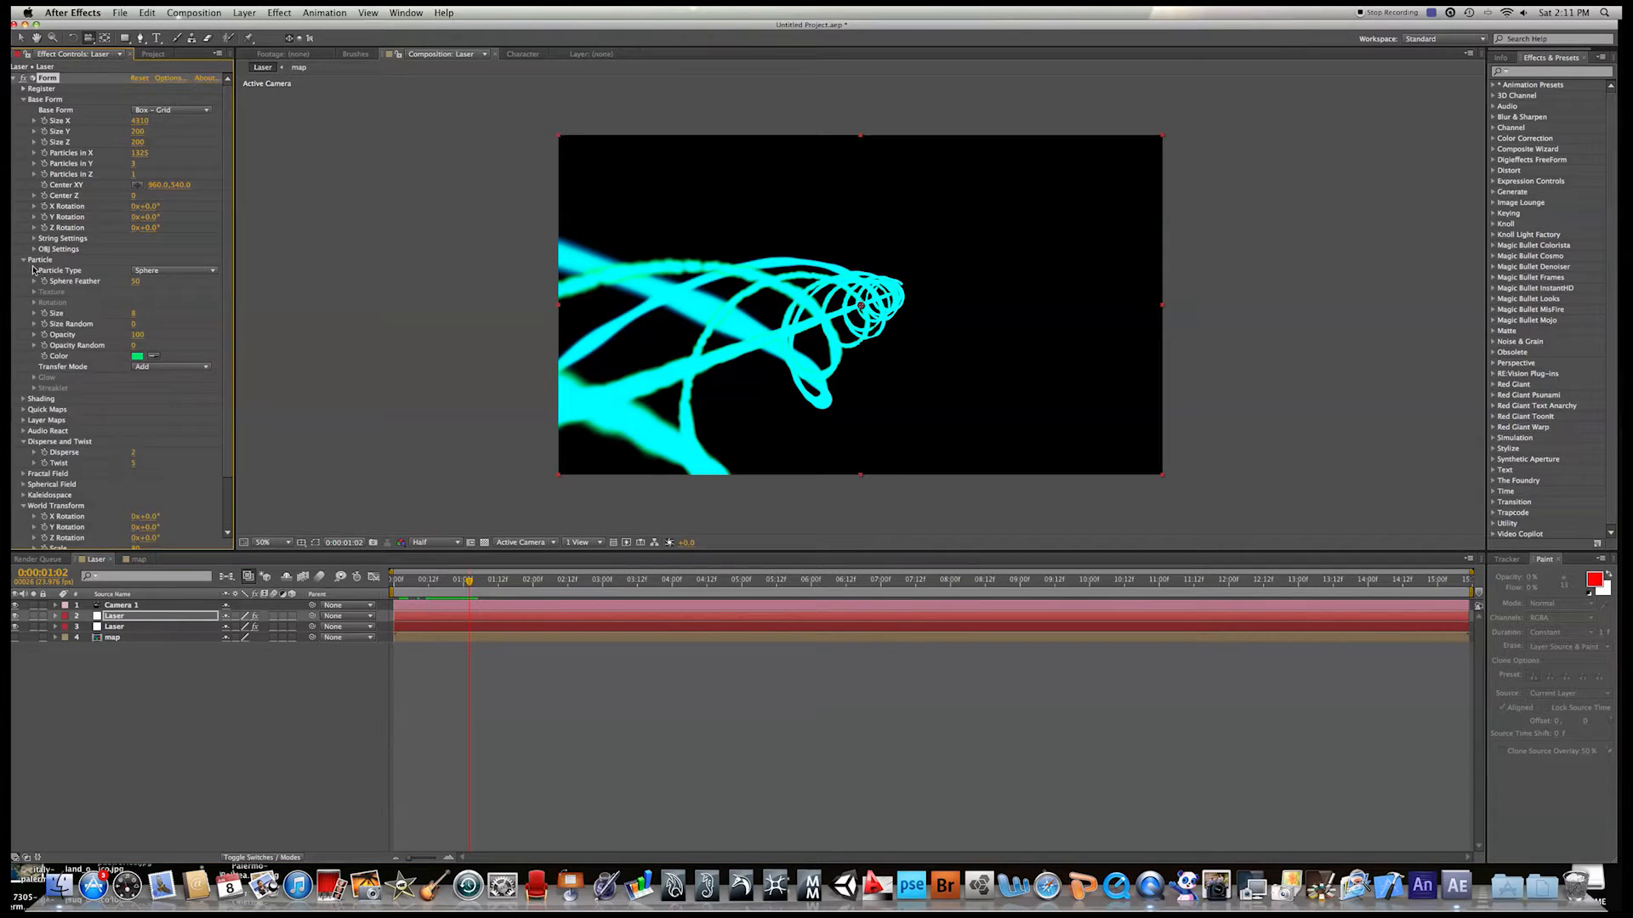
click(142, 359)
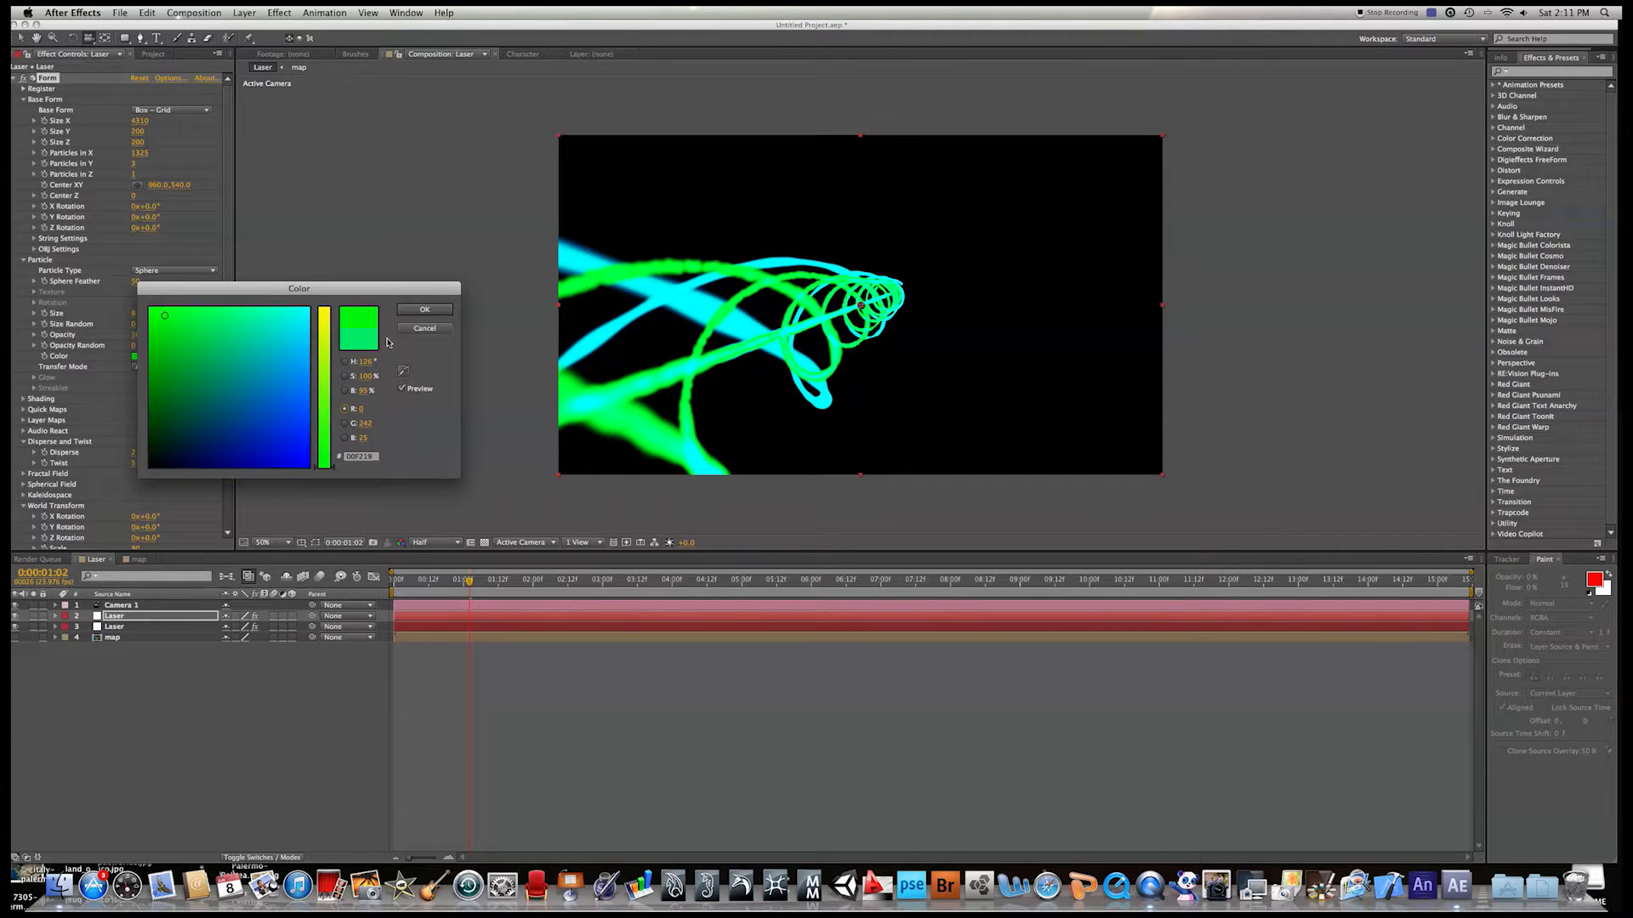
click(424, 309)
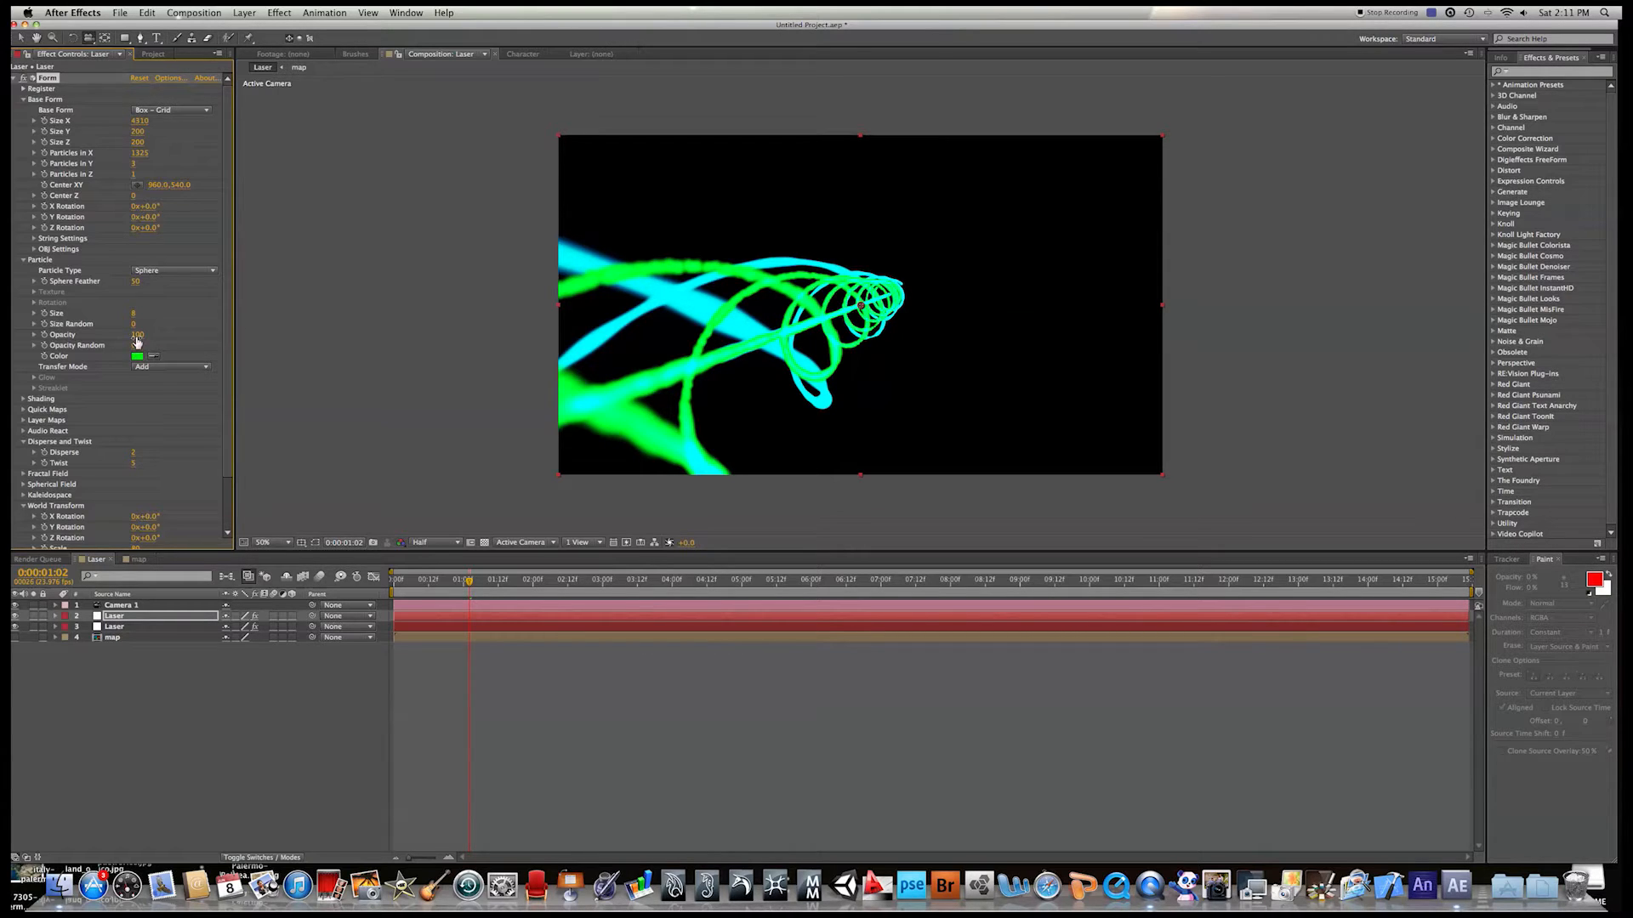
drag(124, 336, 107, 336)
mouse_move(470, 585)
mouse_down()
mouse_move(448, 585)
mouse_move(471, 584)
mouse_up()
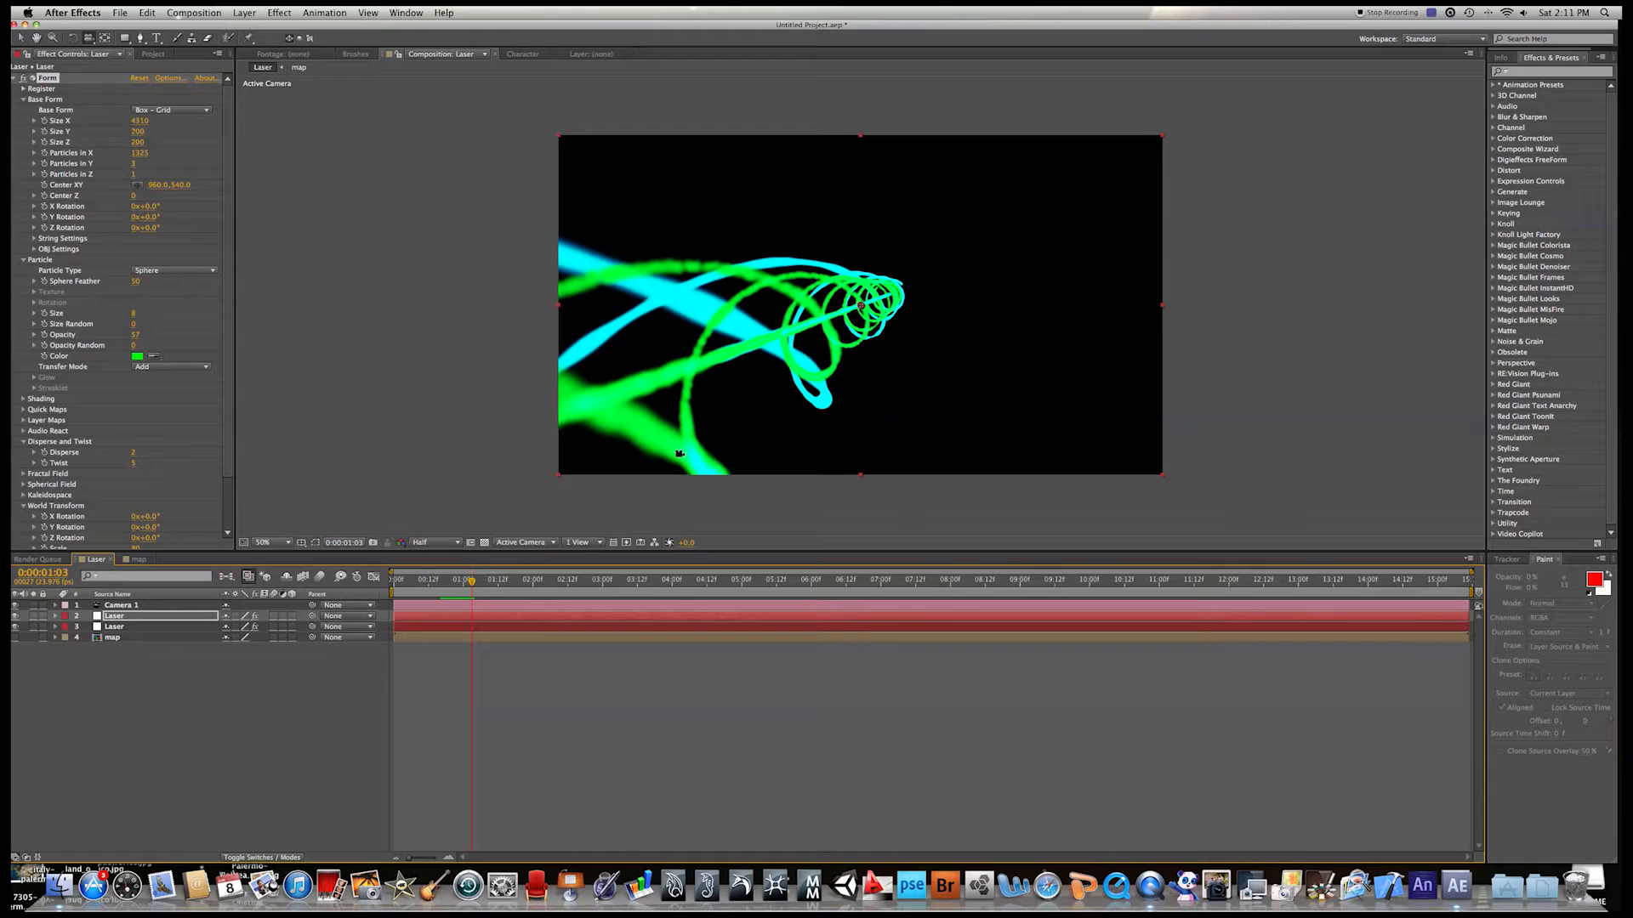
Step: Orbit the camera for a side view of the strands and set the green copy's Twist to -2
drag(716, 344, 516, 296)
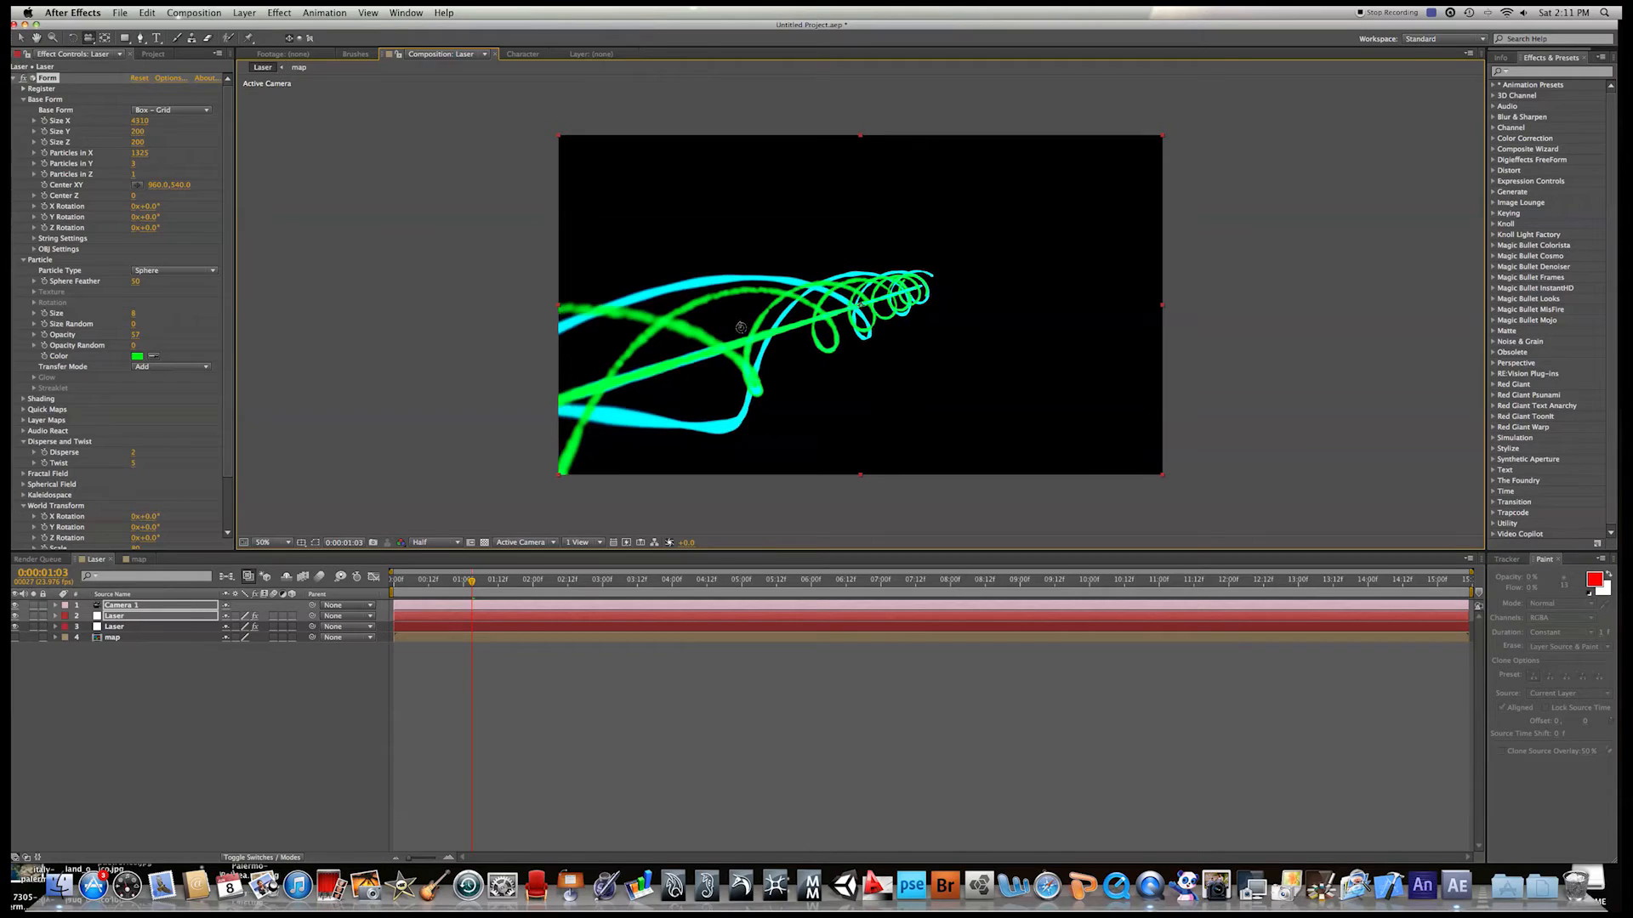
click(133, 464)
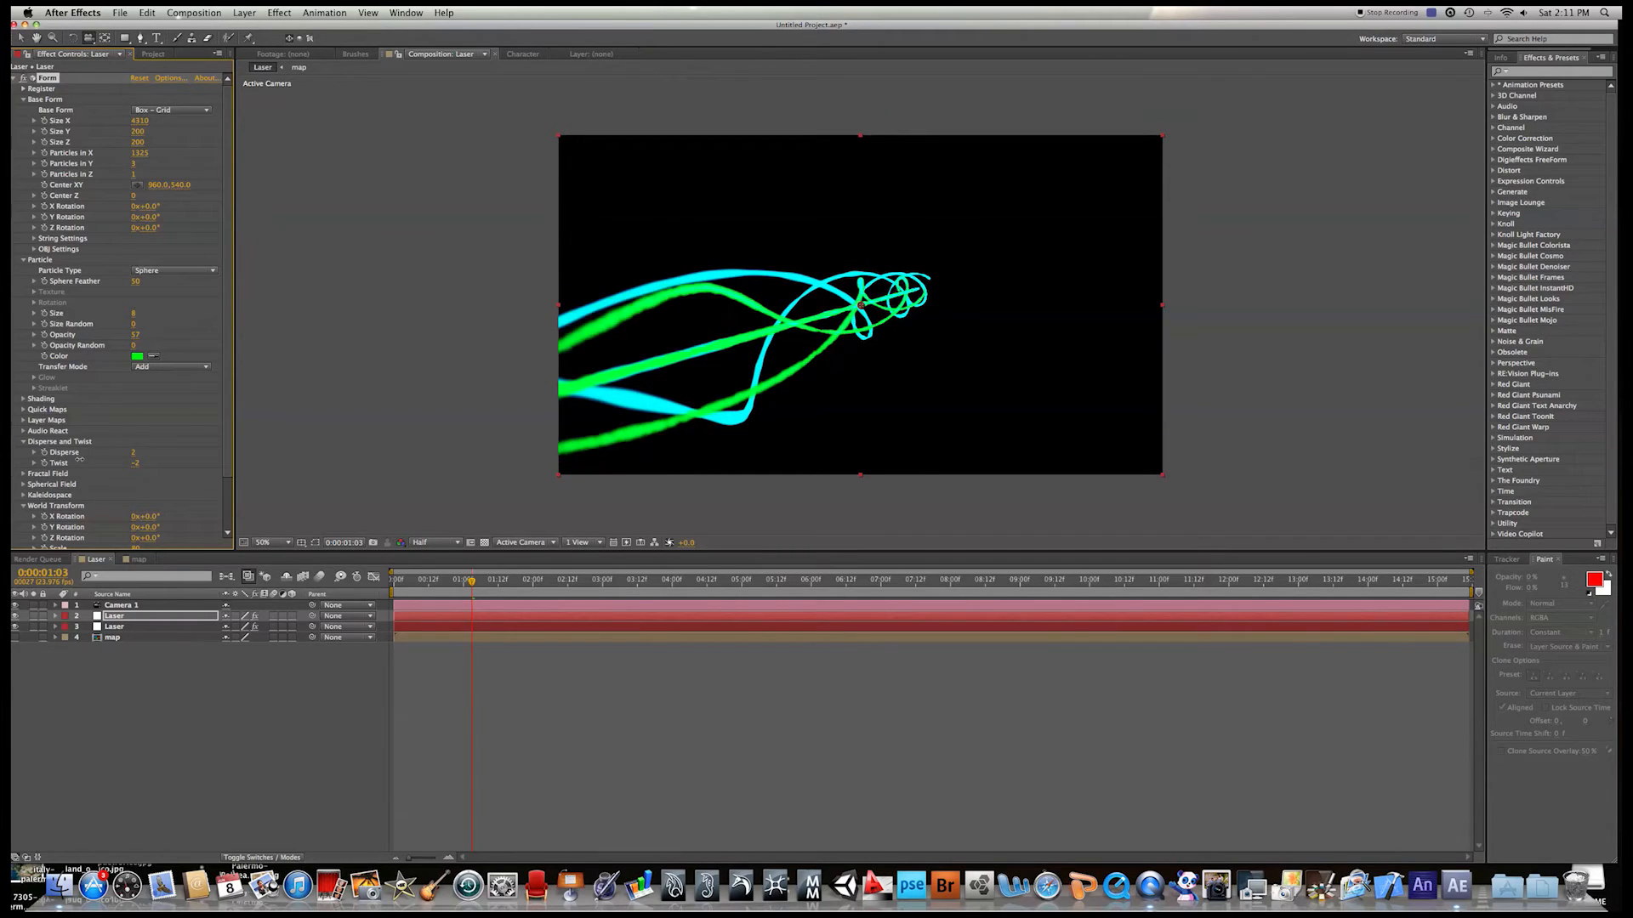
Step: Preview the laser animation from the start to 0:00:03:00 and orbit the camera around the cyan and green strands
drag(471, 581, 395, 593)
key(space)
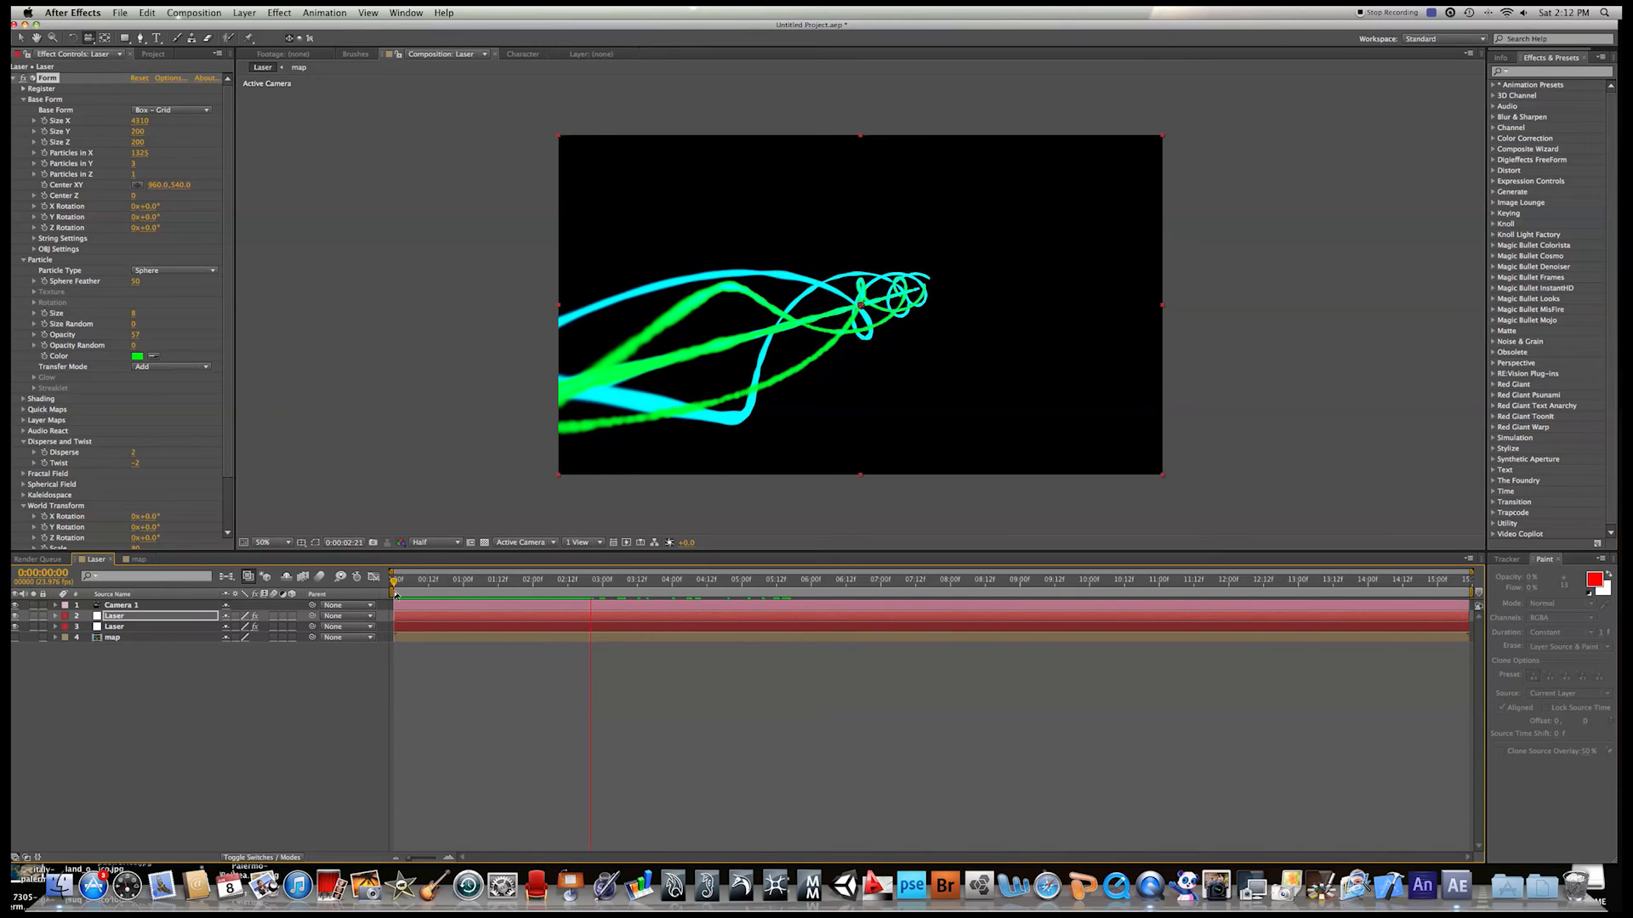
key(space)
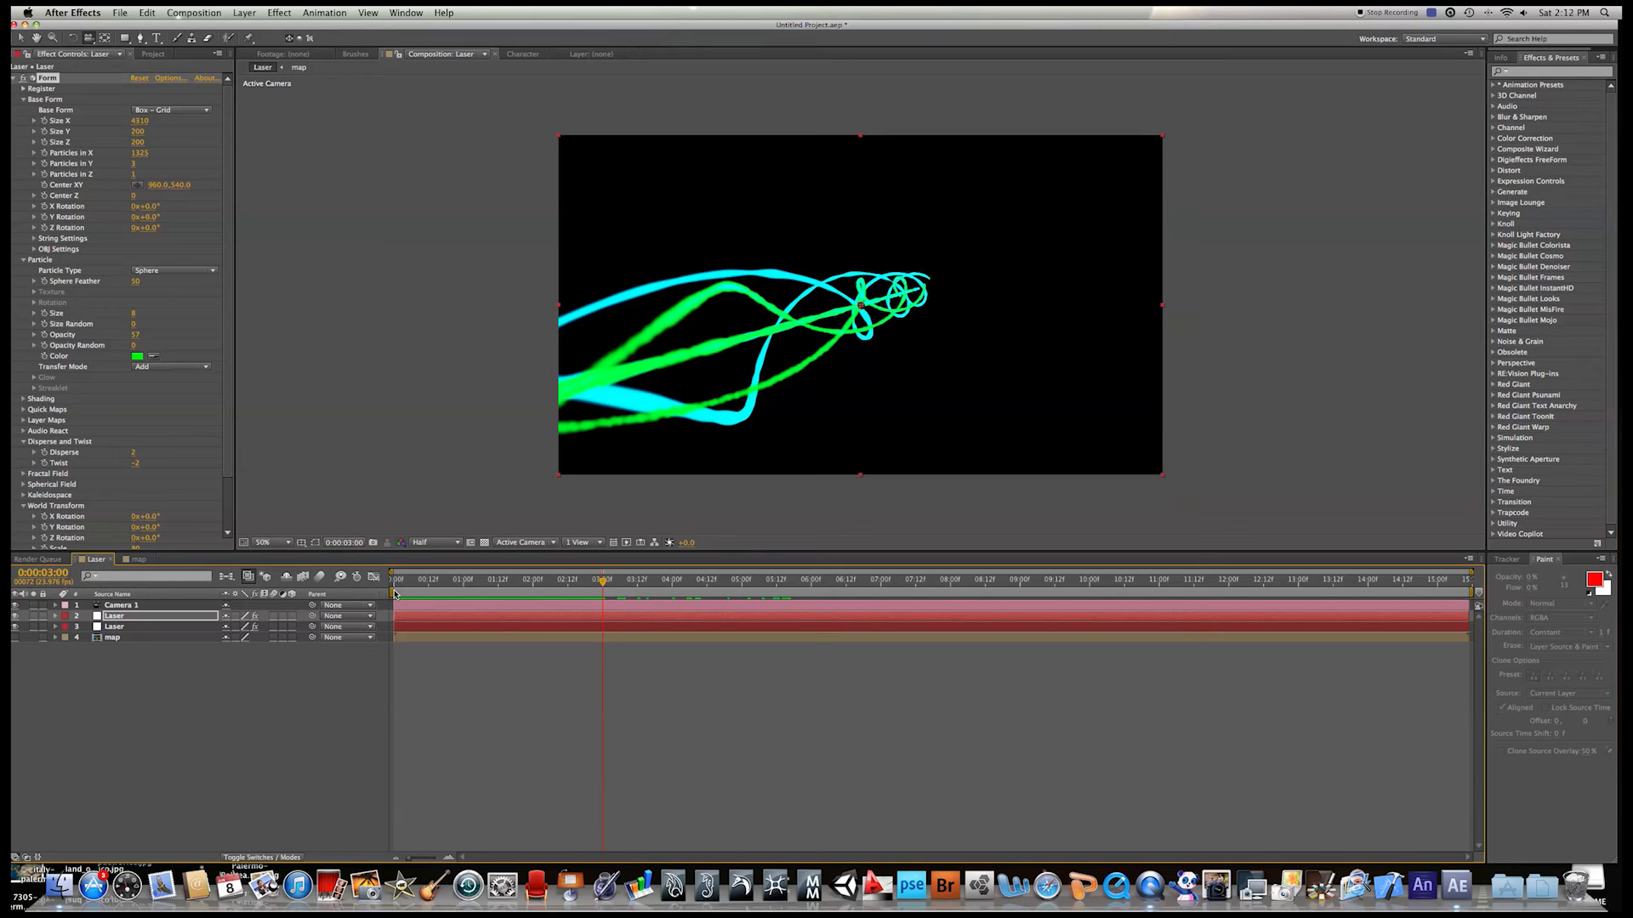
drag(879, 279, 831, 296)
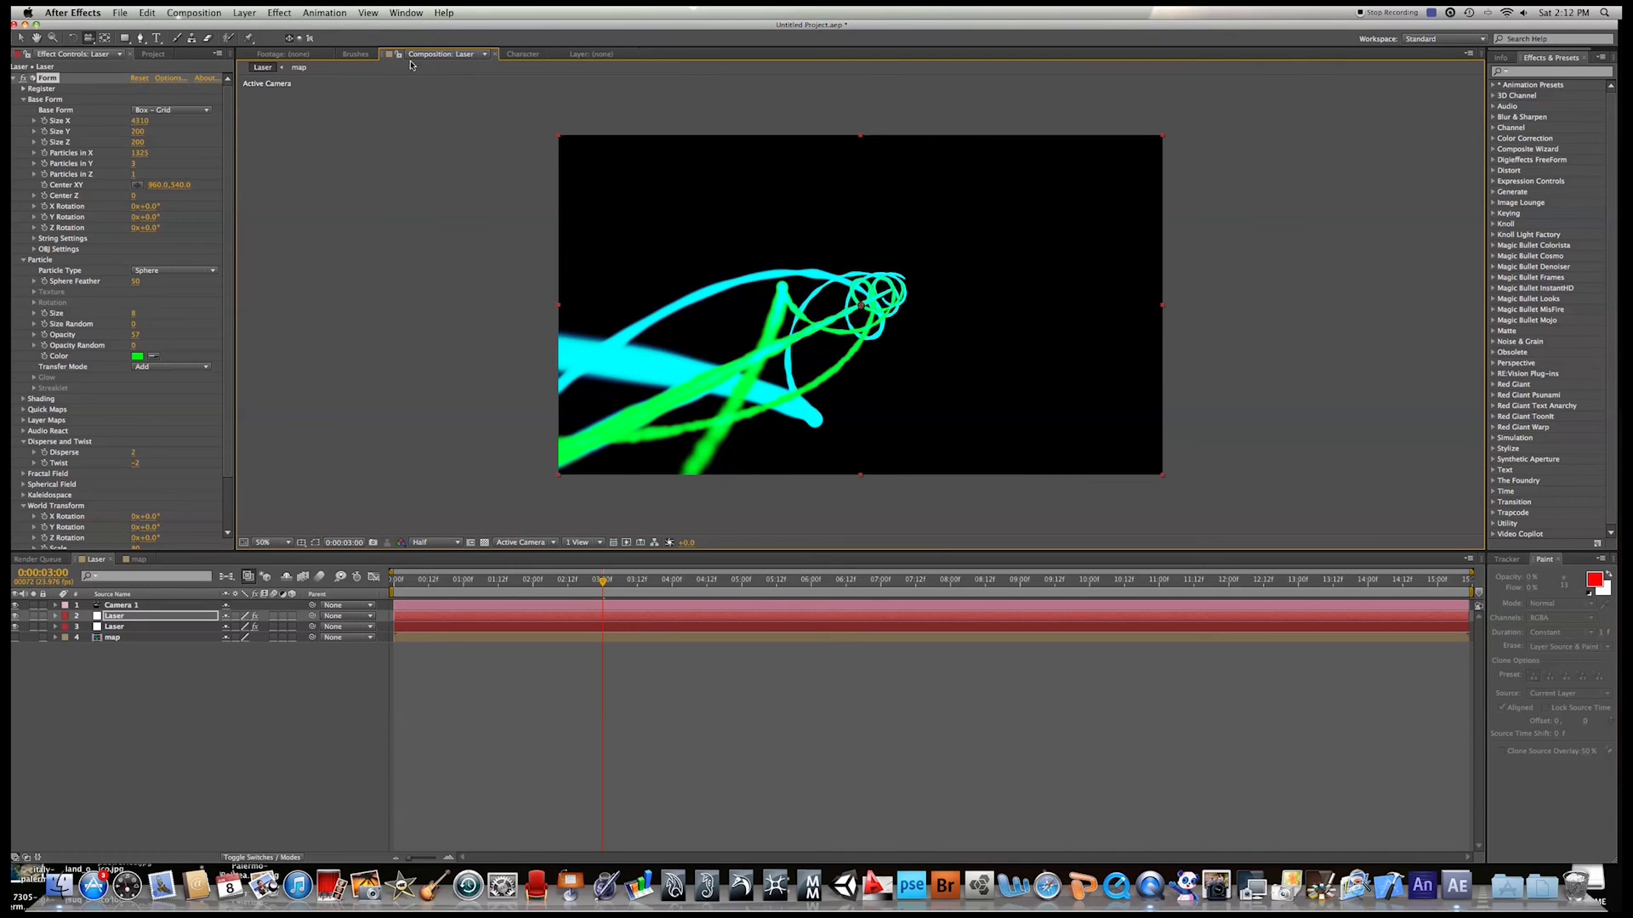